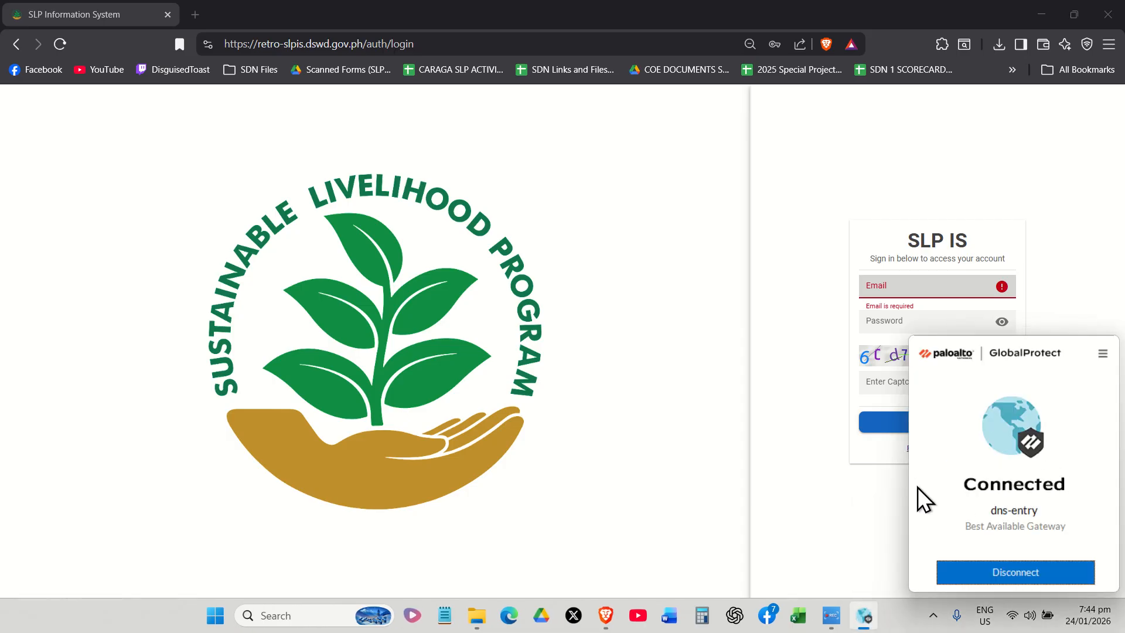
Step: Check the GlobalProtect VPN connection status and reload the retro-slpis.dswd.gov.ph login page
click(828, 547)
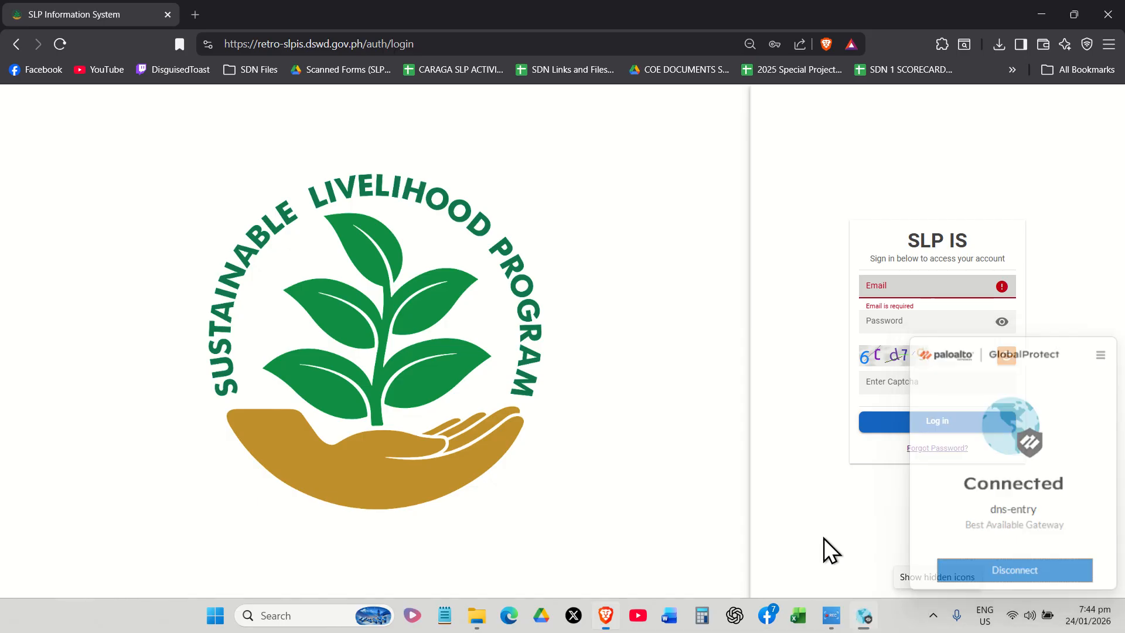
click(932, 616)
click(936, 513)
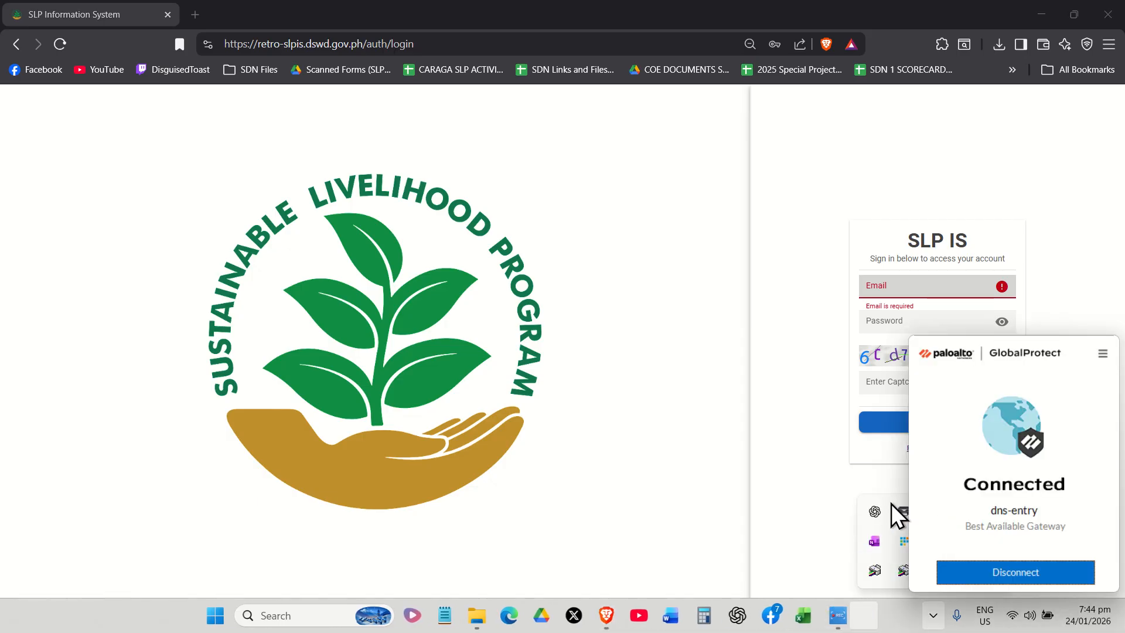
click(747, 451)
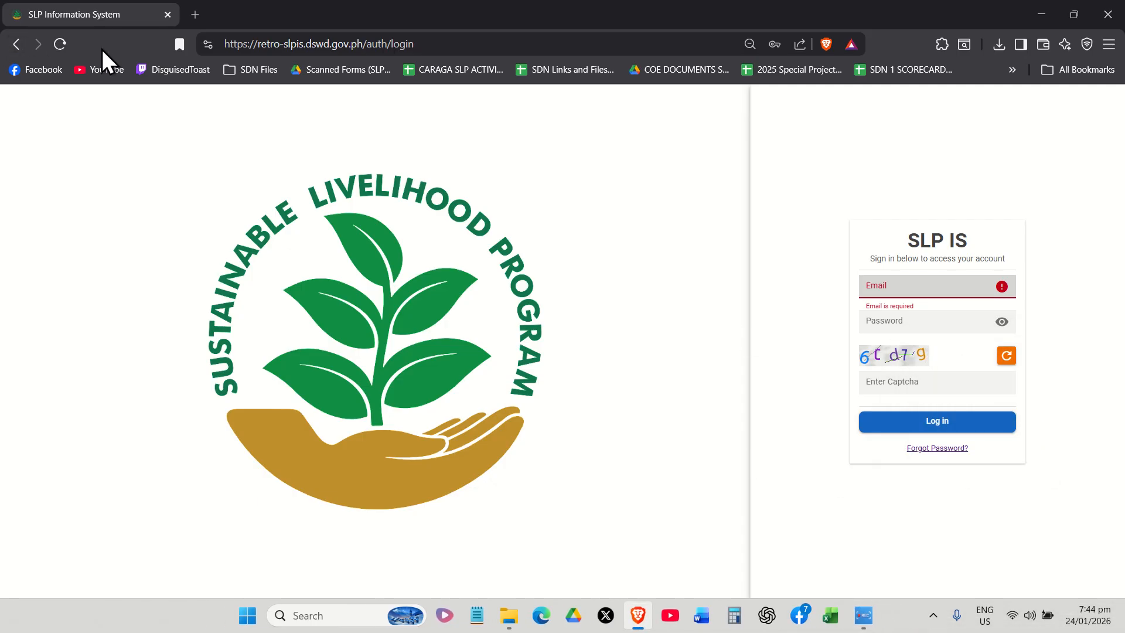
click(56, 43)
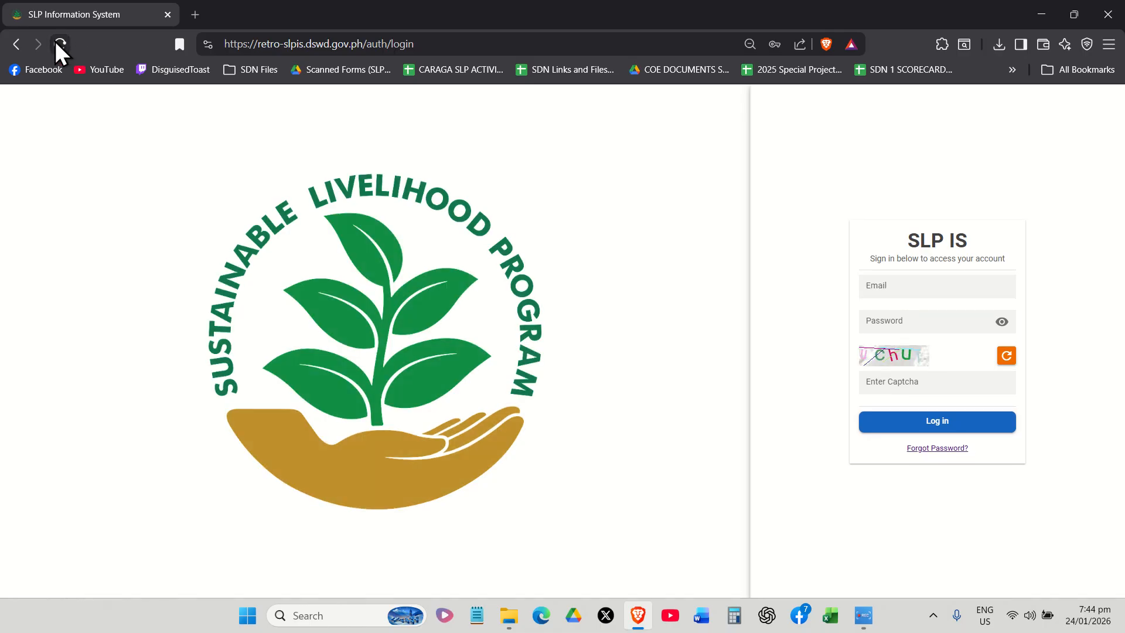
Step: Open the SLP Information System login page at slpis.dswd.gov.ph/auth/login in a new tab
click(204, 13)
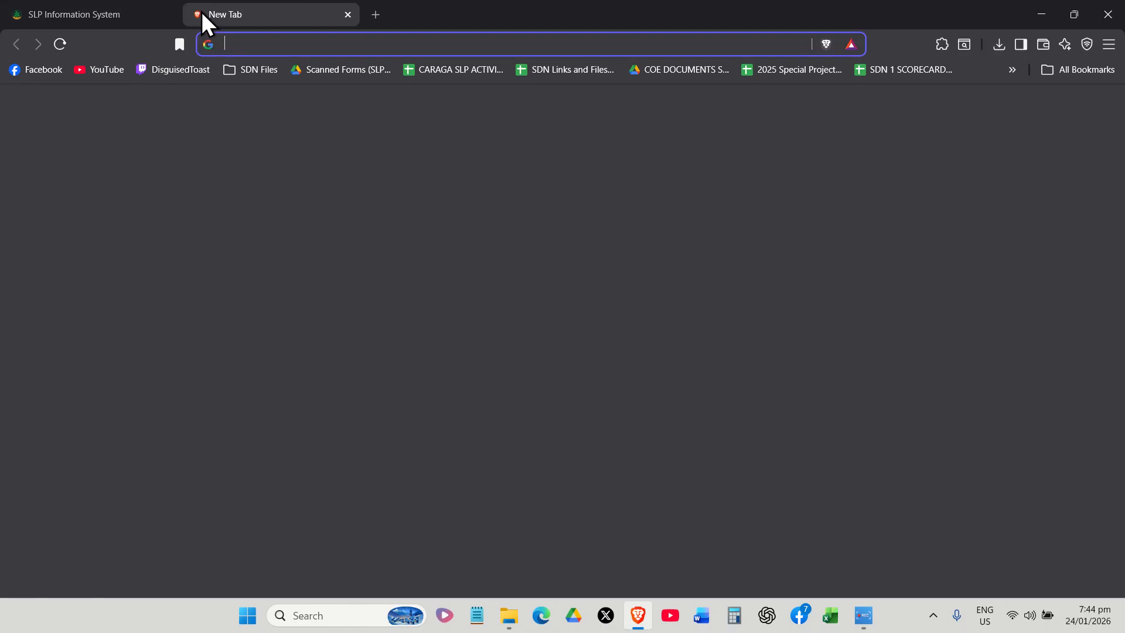
text(slpis.dswd.gov.ph/auth/login)
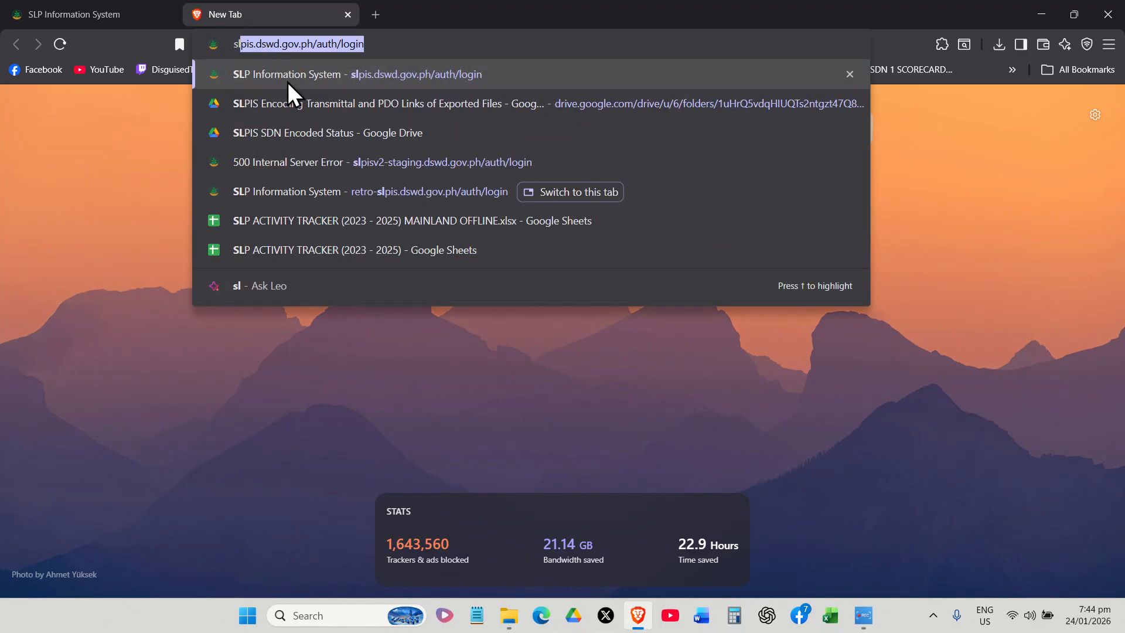
click(287, 82)
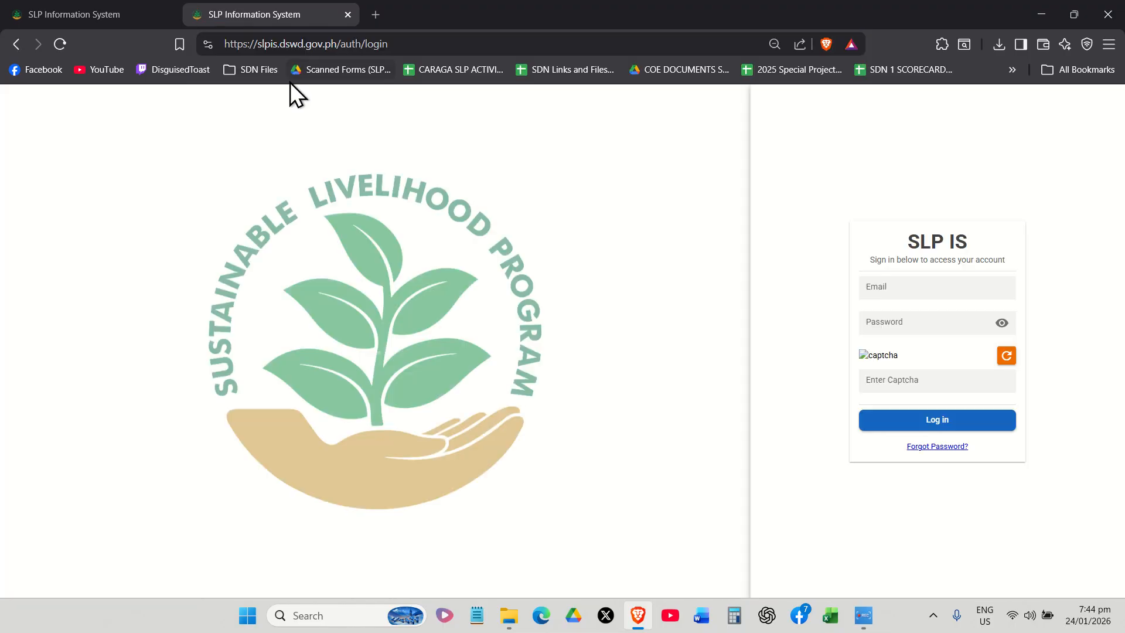
Step: Log in to the retro-slpis site with the saved account email and password, entering the code from a refreshed captcha
click(46, 14)
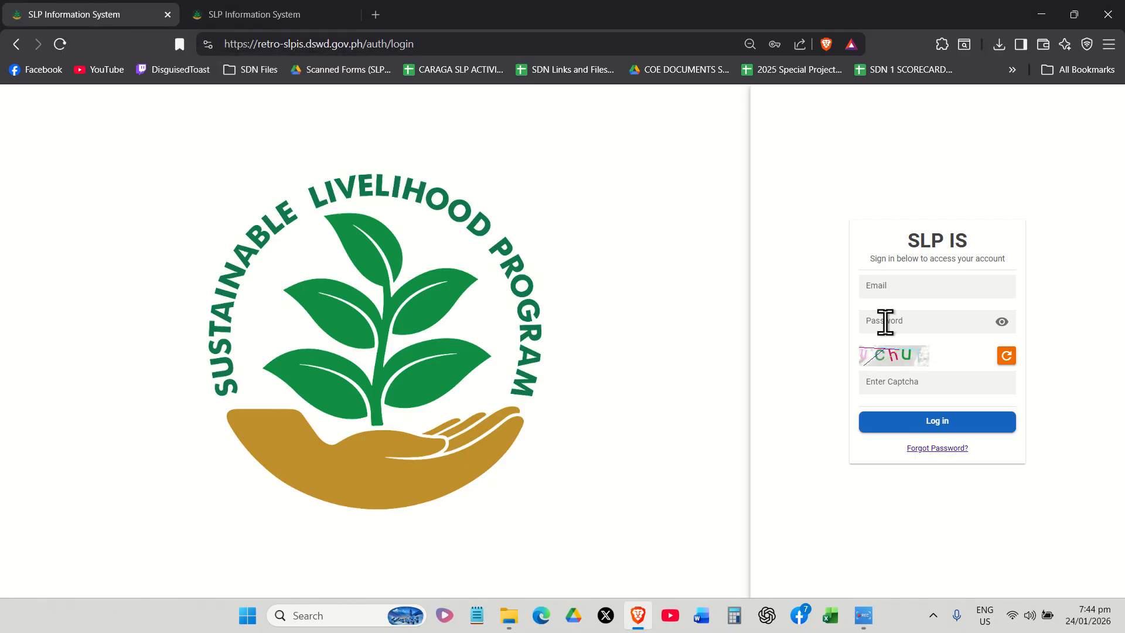
click(901, 292)
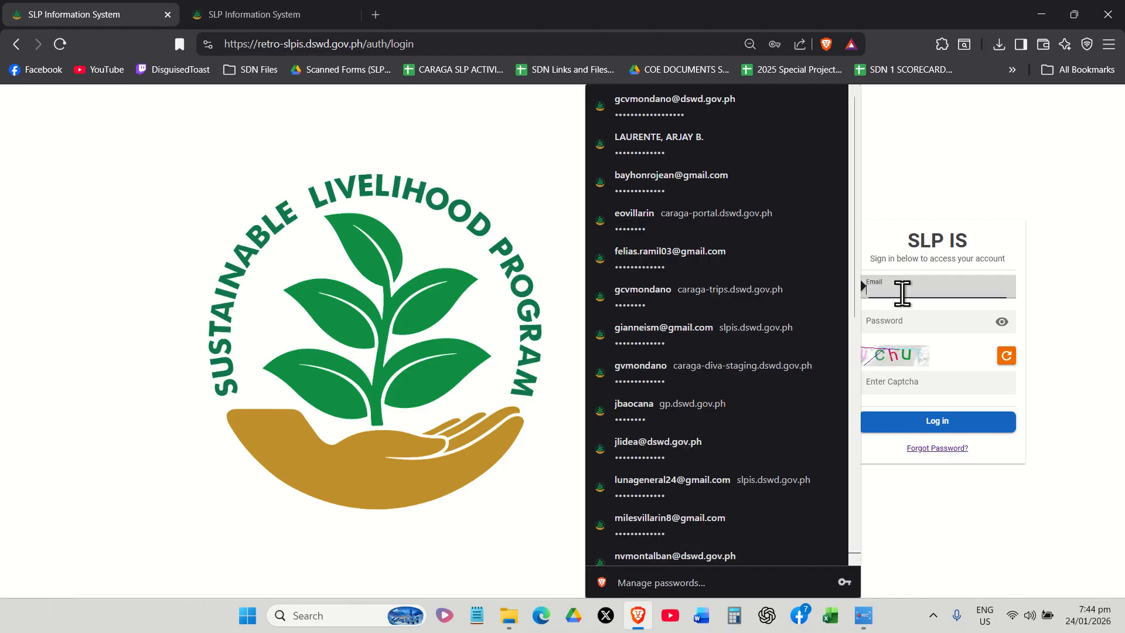
click(966, 216)
click(950, 283)
click(761, 120)
click(908, 375)
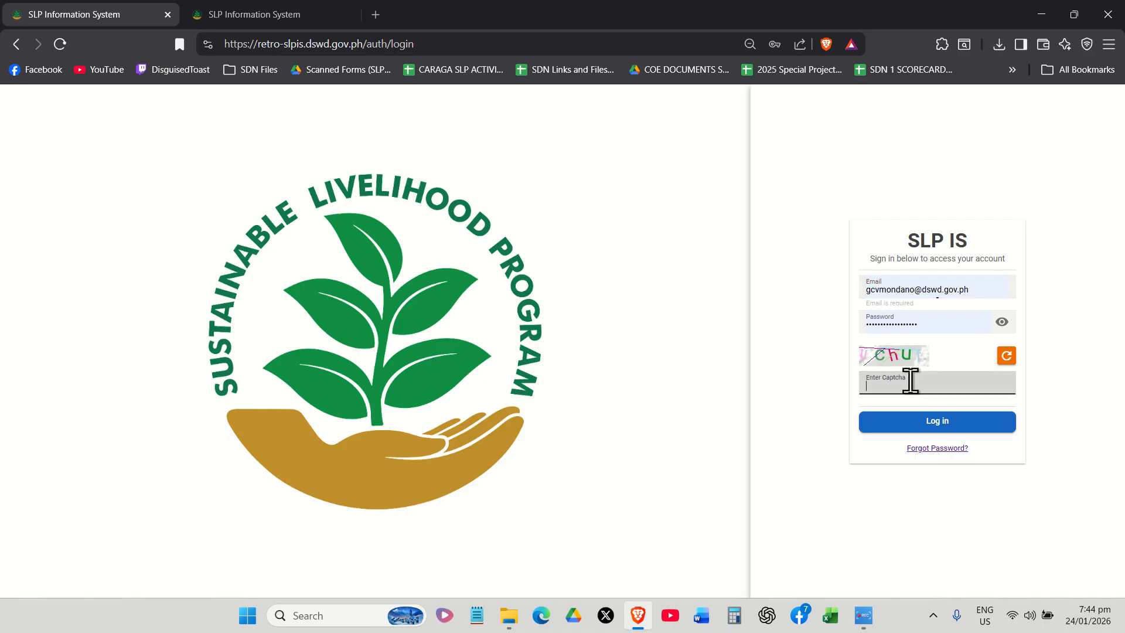
click(1004, 356)
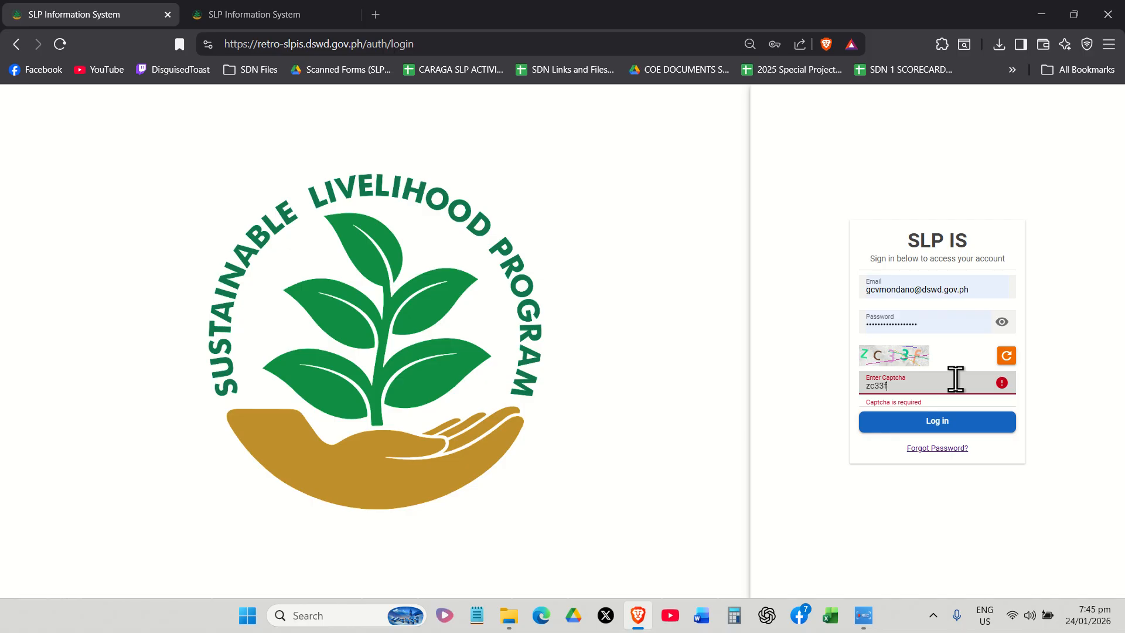
click(942, 426)
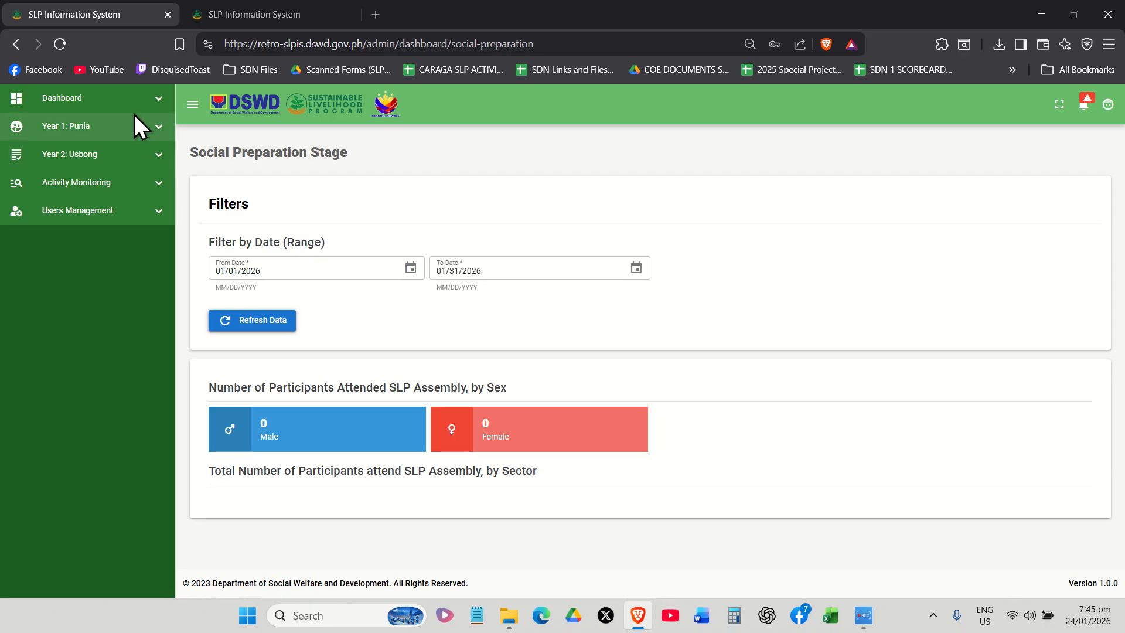
Step: Open the Personal list of participants under Year 1: Punla
click(123, 126)
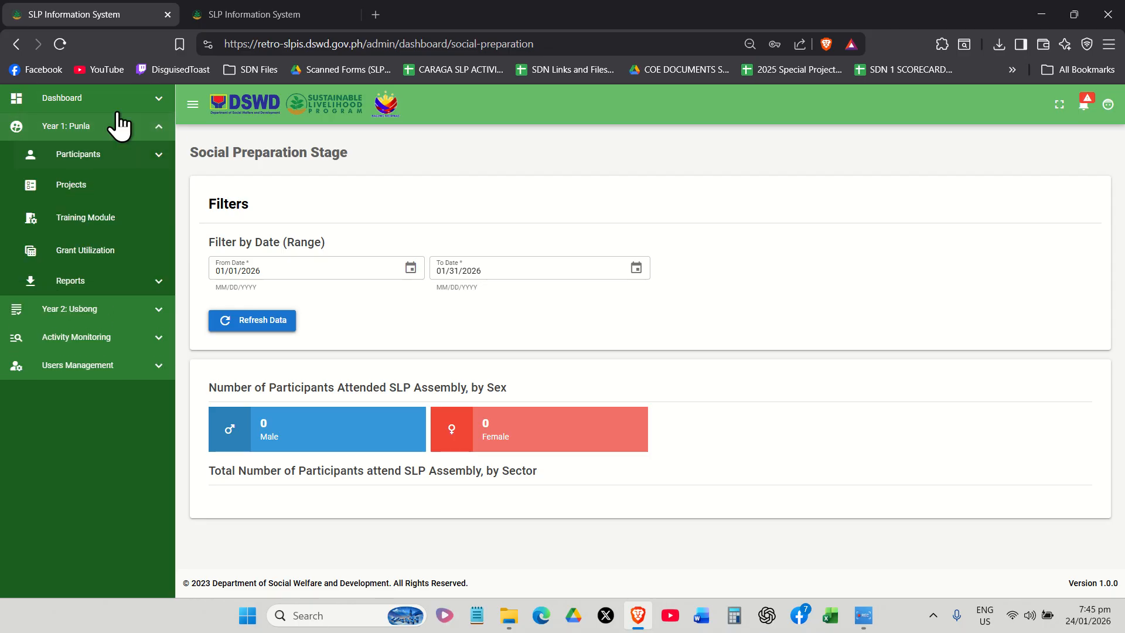
click(94, 155)
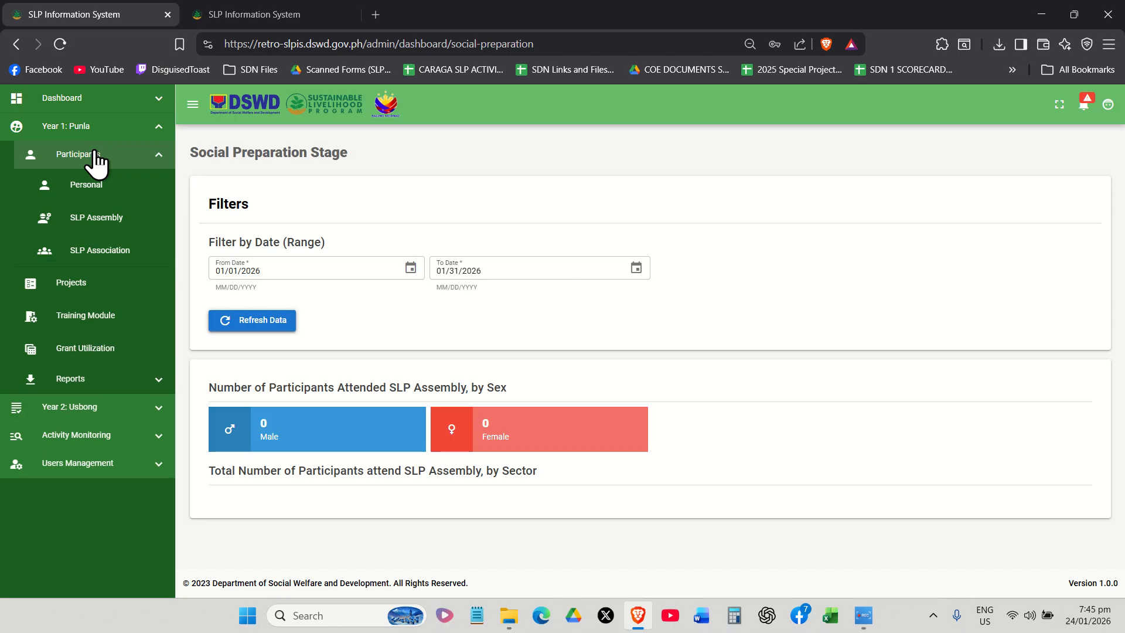
click(130, 167)
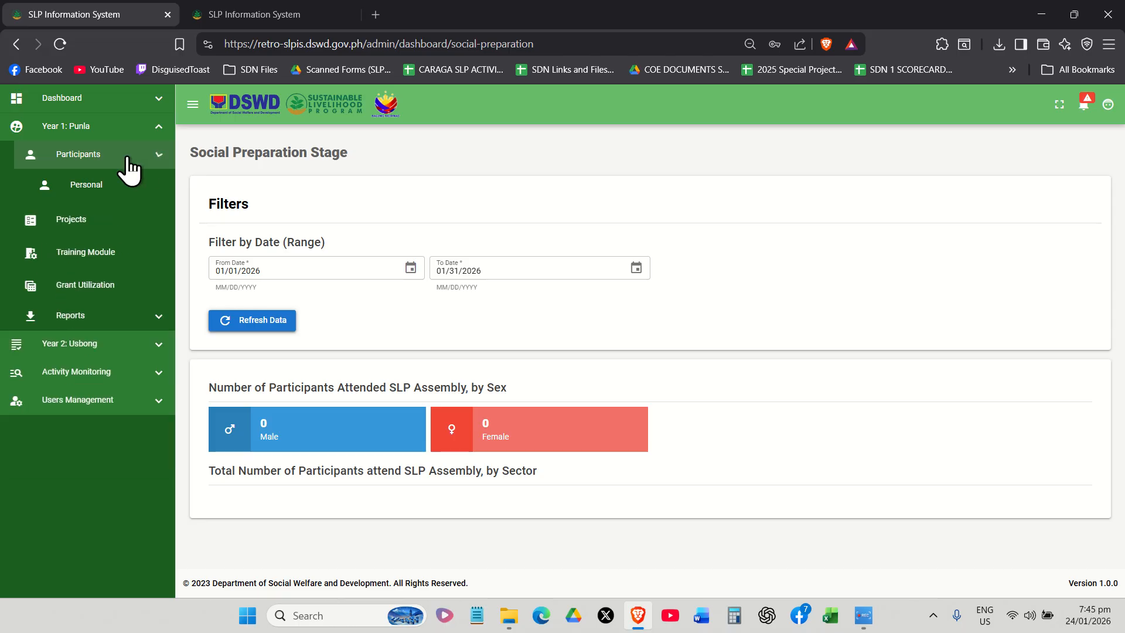
click(128, 166)
click(105, 184)
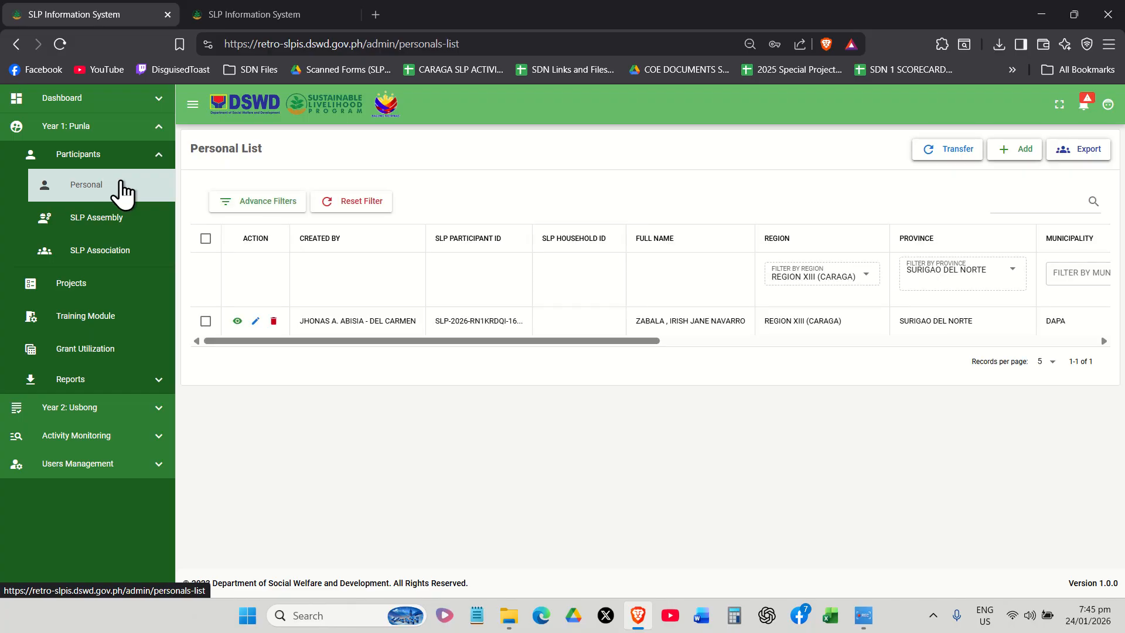
Step: Start a Personals Export with year served 2023 and municipality Alegria, leaving the barangay filter empty
click(1089, 153)
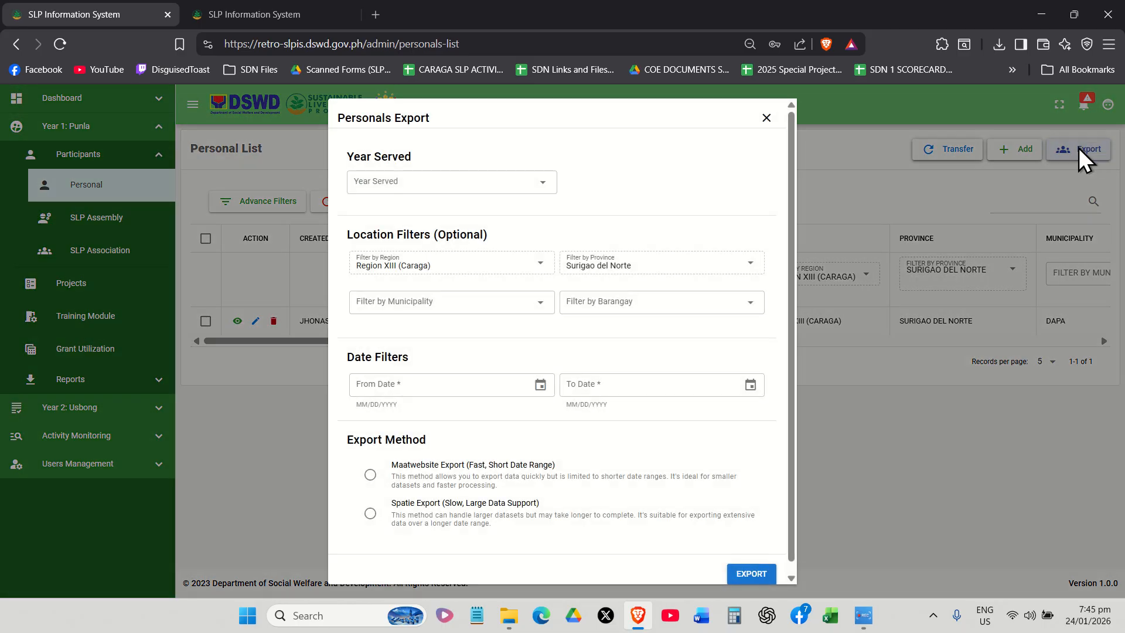
click(444, 185)
click(410, 321)
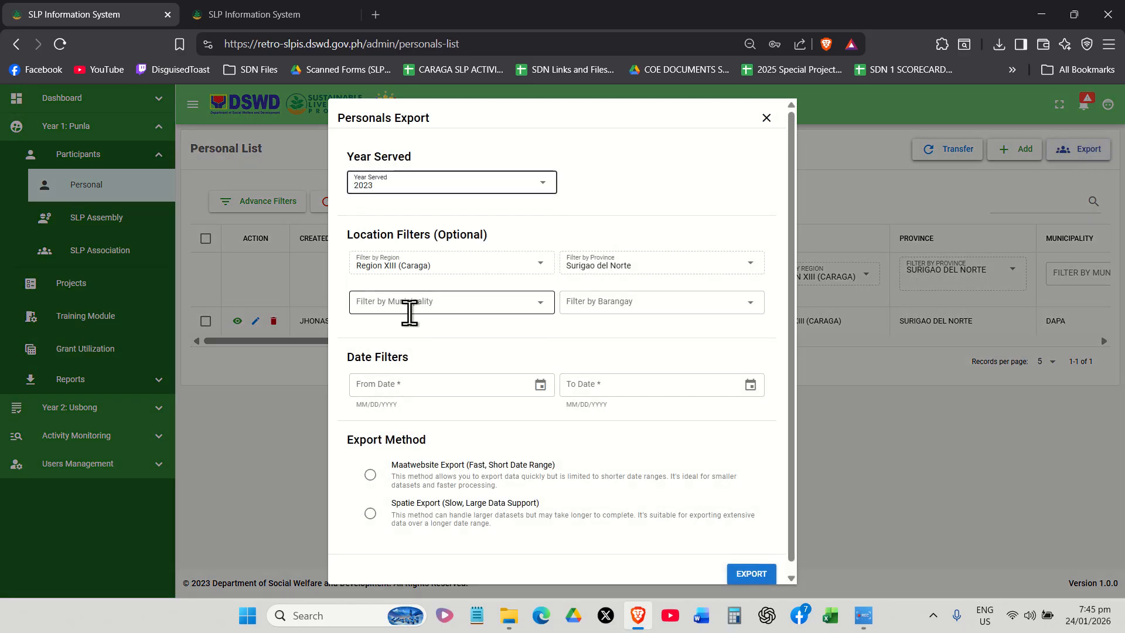
click(537, 302)
click(454, 337)
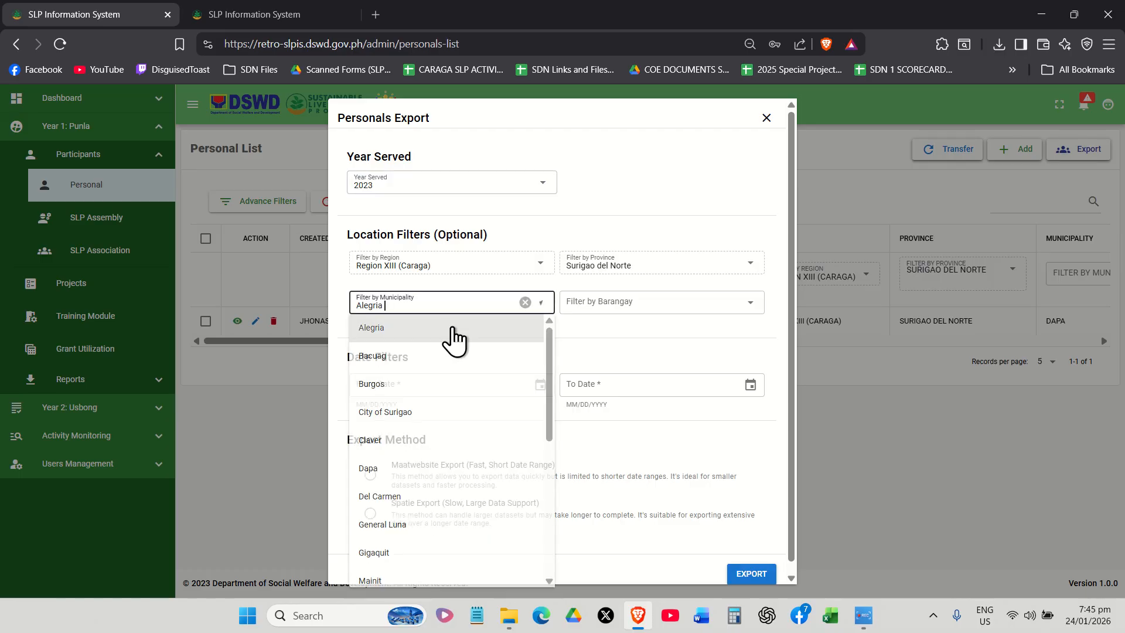
click(651, 306)
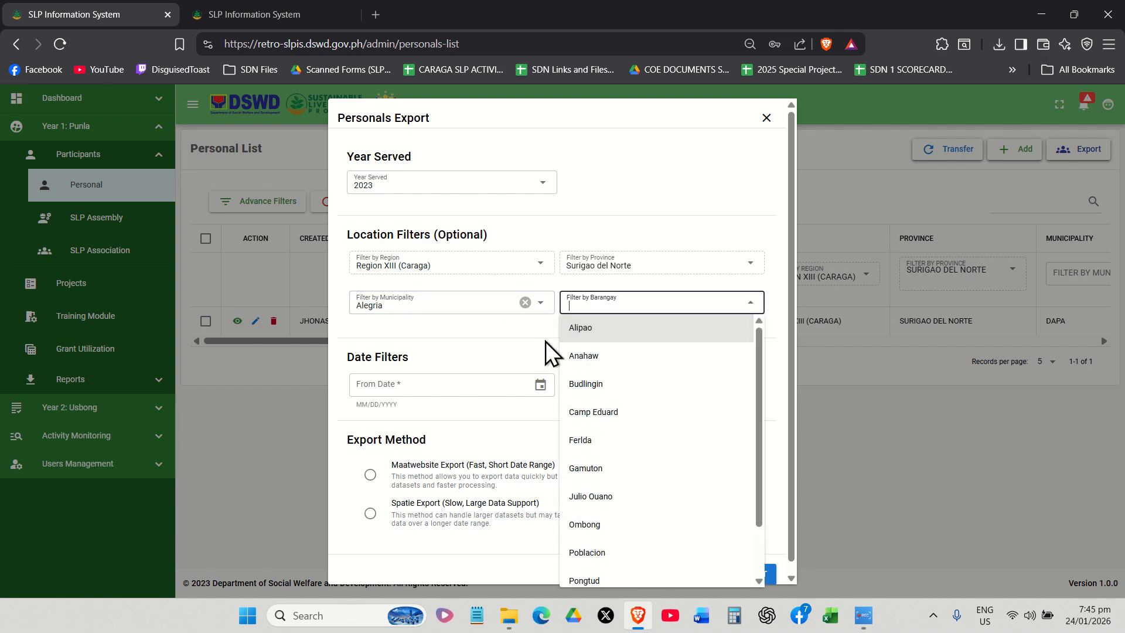
click(463, 361)
Step: Set the export's date range from 01/01/2023 to 01/24/2026
click(540, 385)
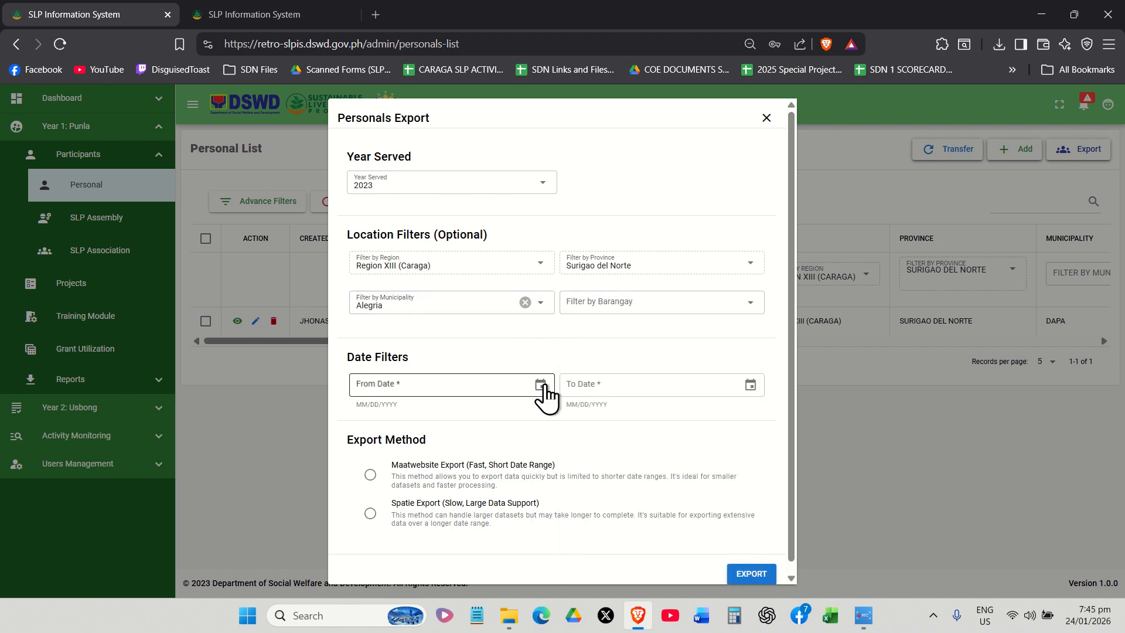
click(516, 306)
click(489, 314)
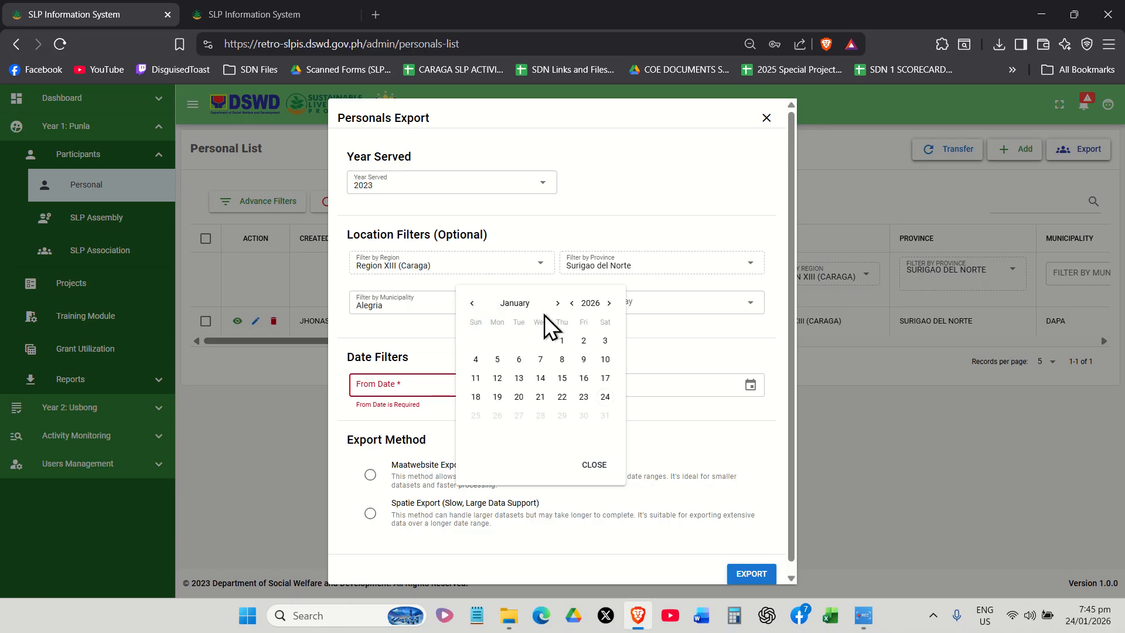
click(588, 305)
click(516, 351)
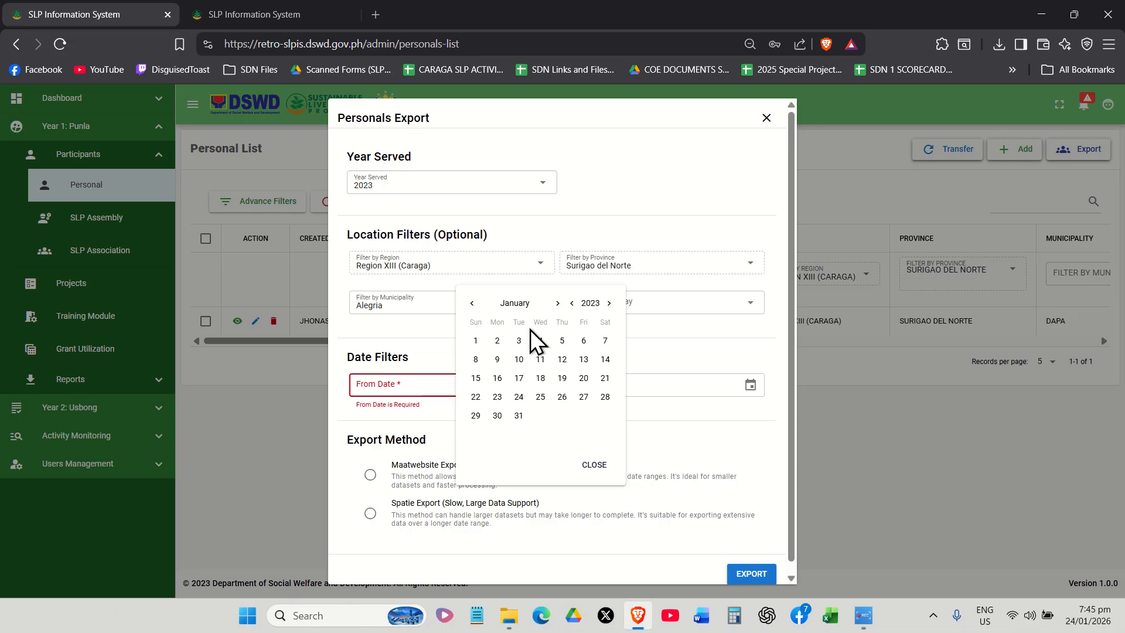
click(475, 340)
click(594, 464)
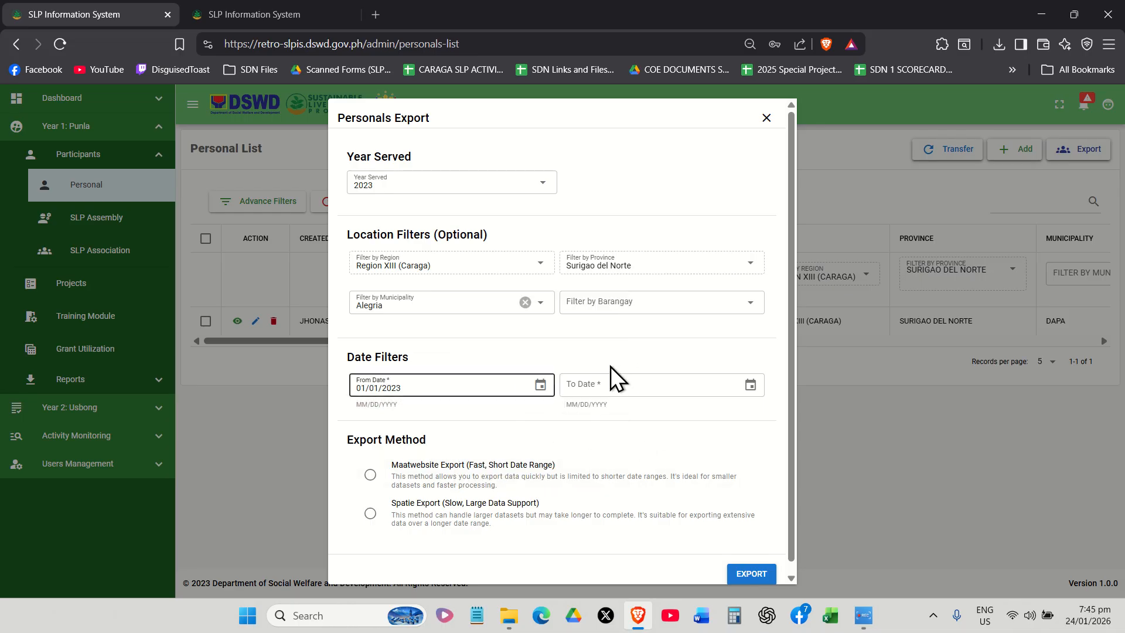
click(750, 385)
click(814, 398)
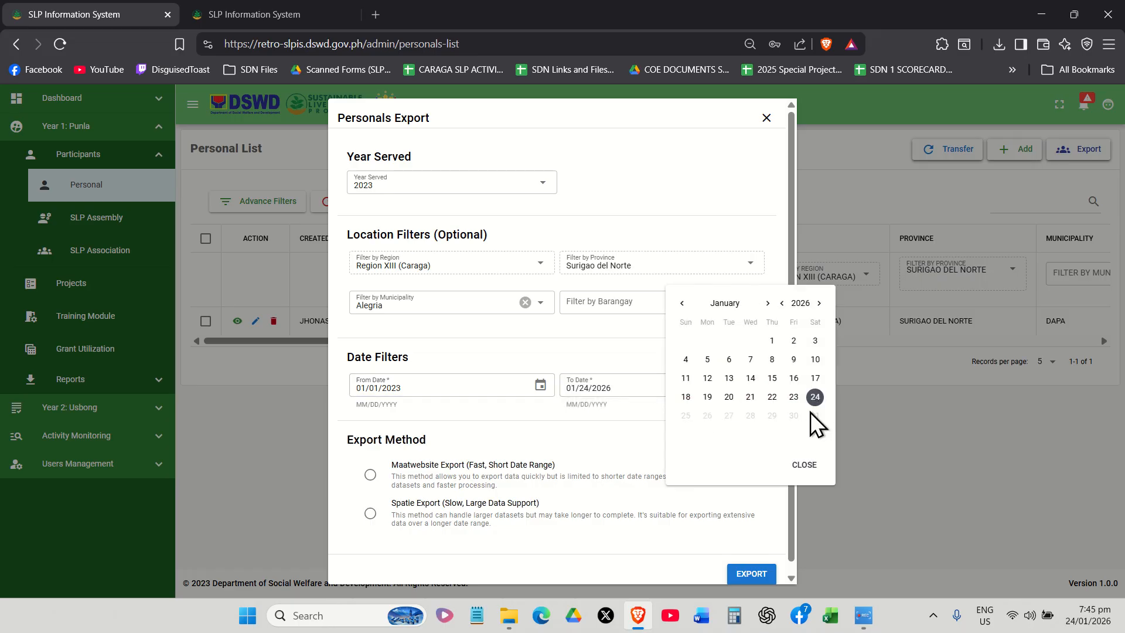
click(805, 467)
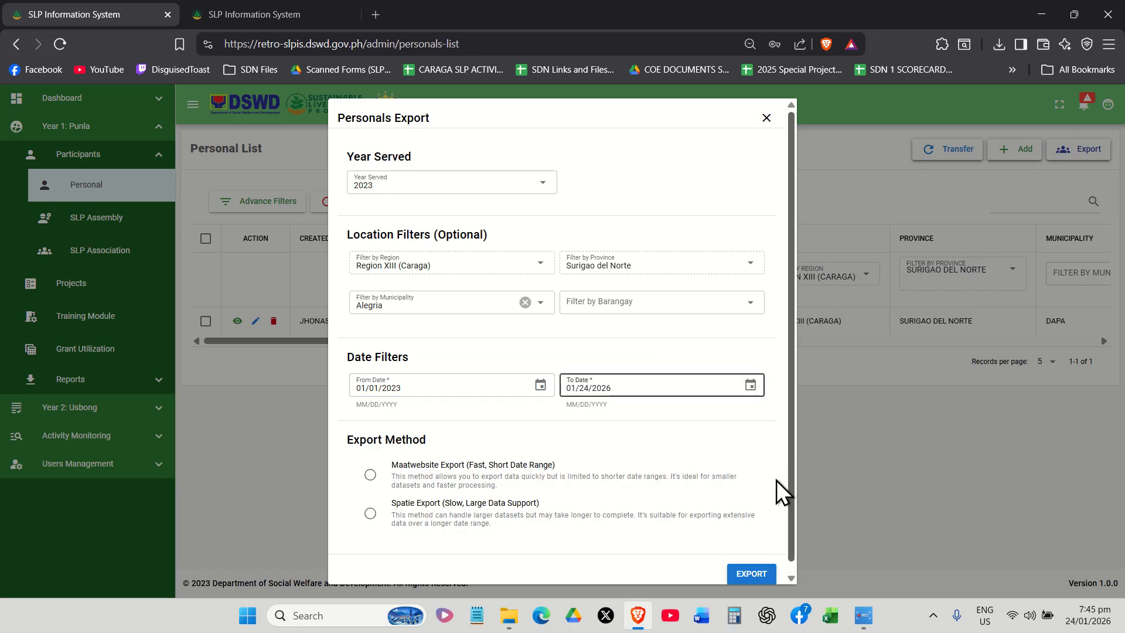
Step: Choose the Maatwebsite Export method, run the personal data export and acknowledge the progress notice
click(375, 479)
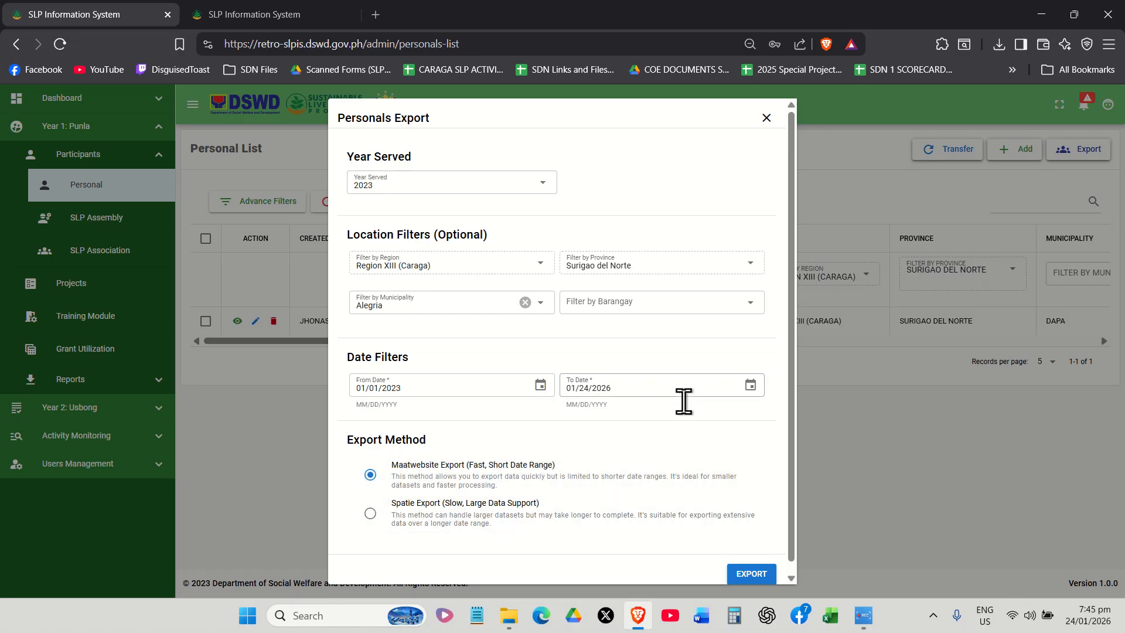
scroll(679, 413, down, 1)
click(761, 562)
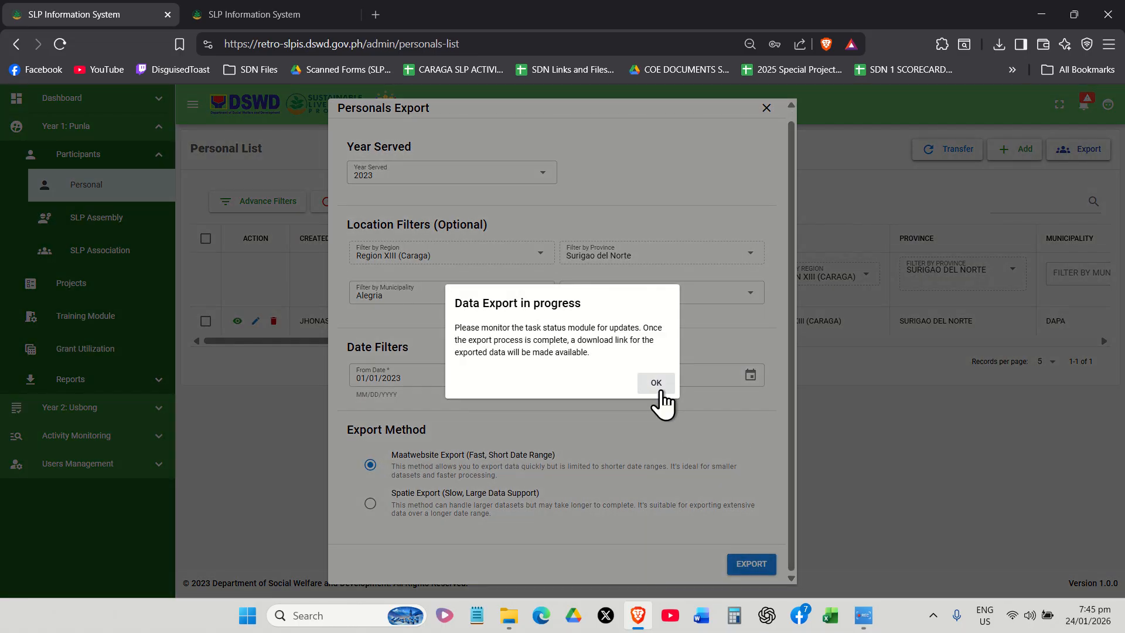
click(659, 389)
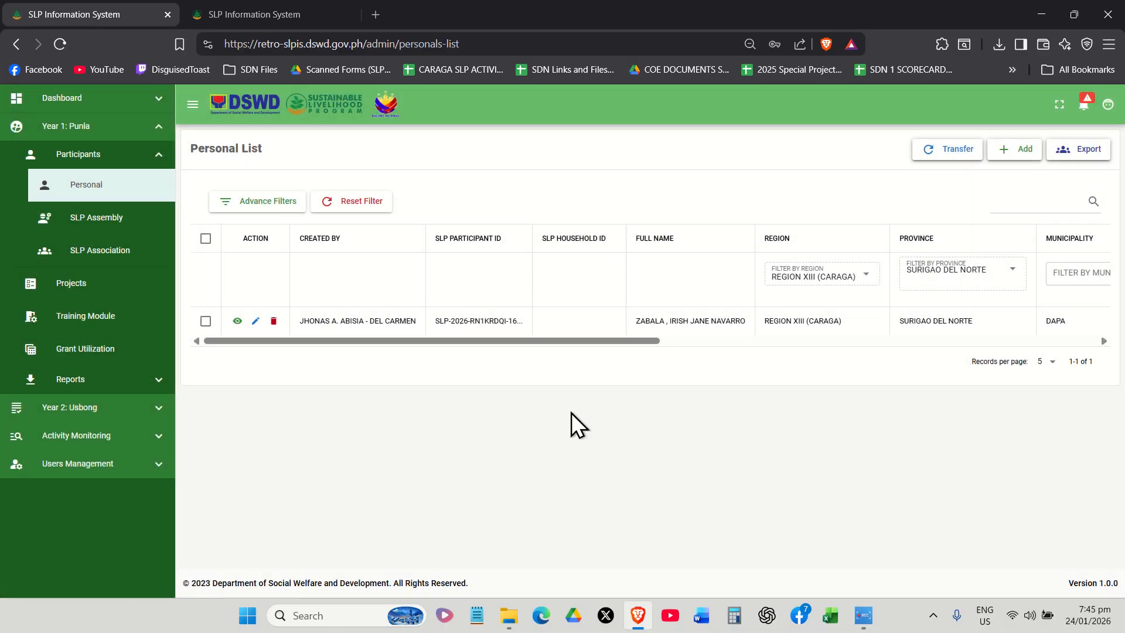
Step: Open Task Statuses under Activity Monitoring, try to download the newest personal data export, and return to the task list
click(101, 437)
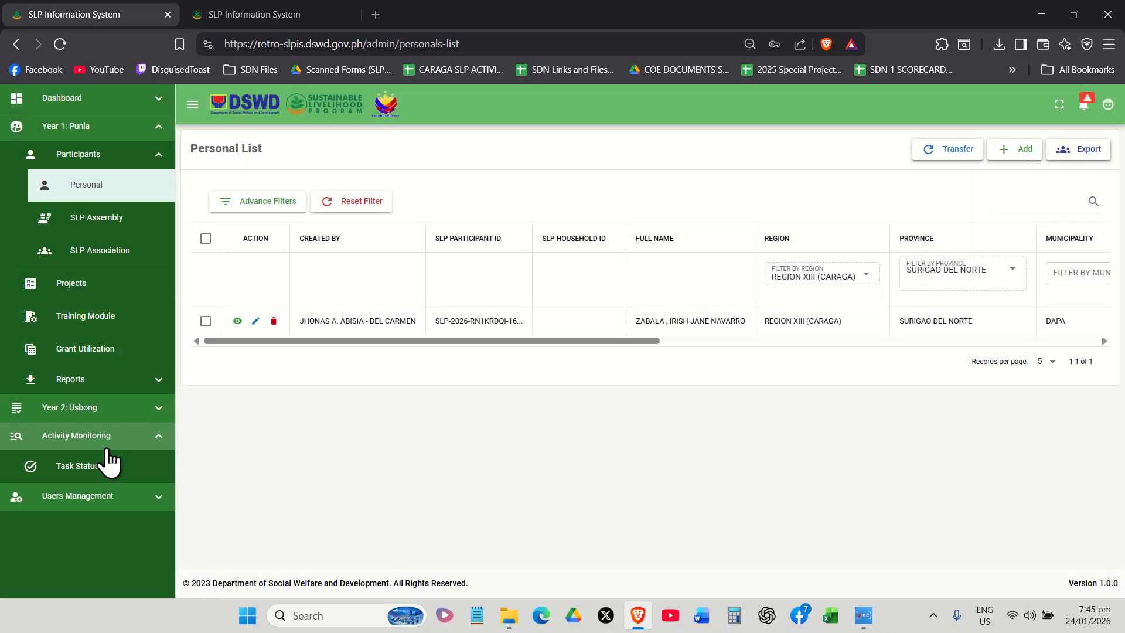
click(108, 464)
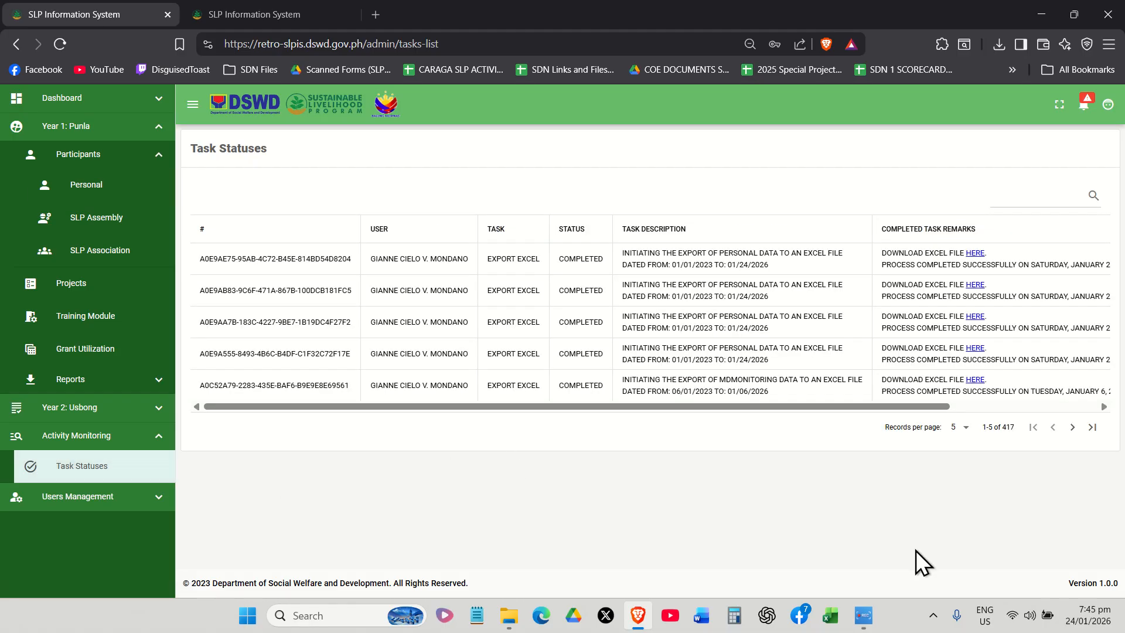
click(975, 253)
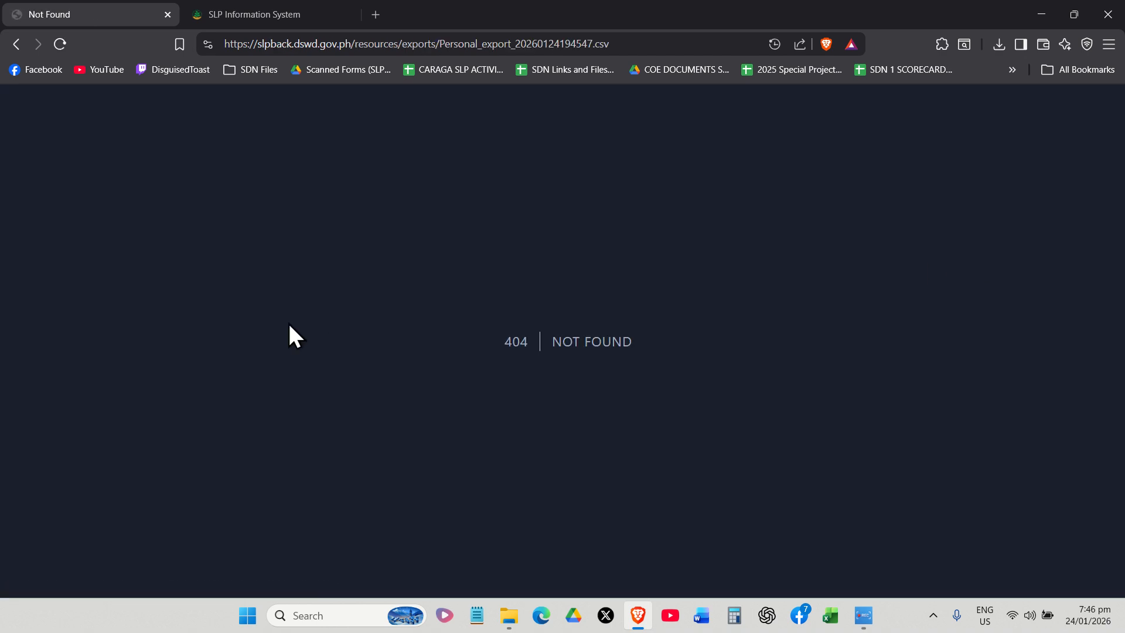
click(17, 44)
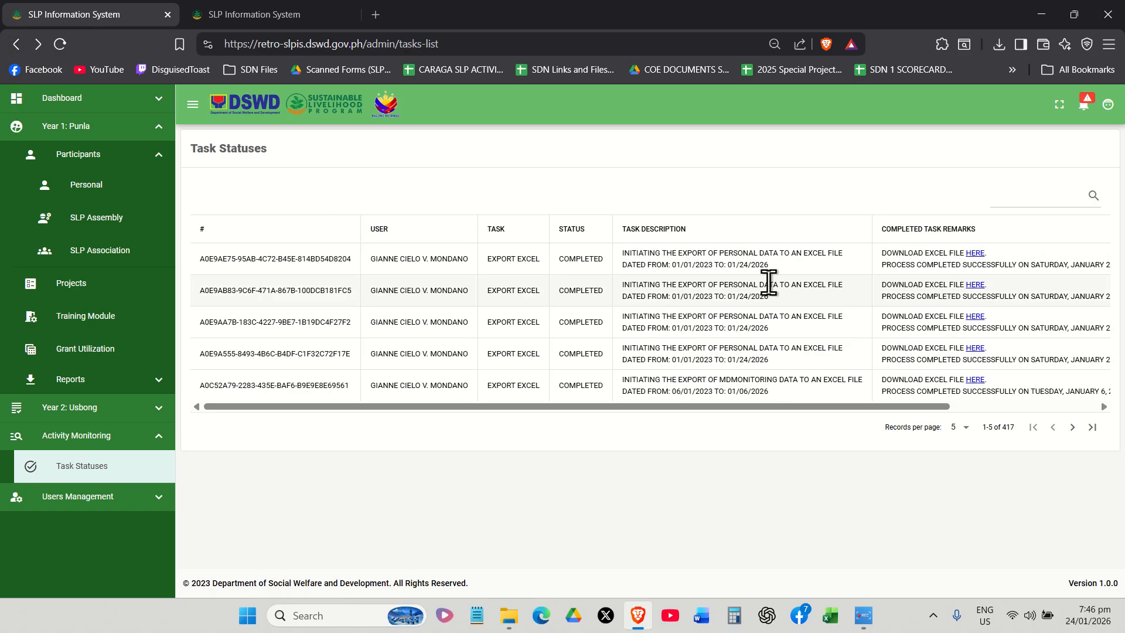
Step: Switch to the Personal Export folder in File Explorer and widen its Name column
click(509, 615)
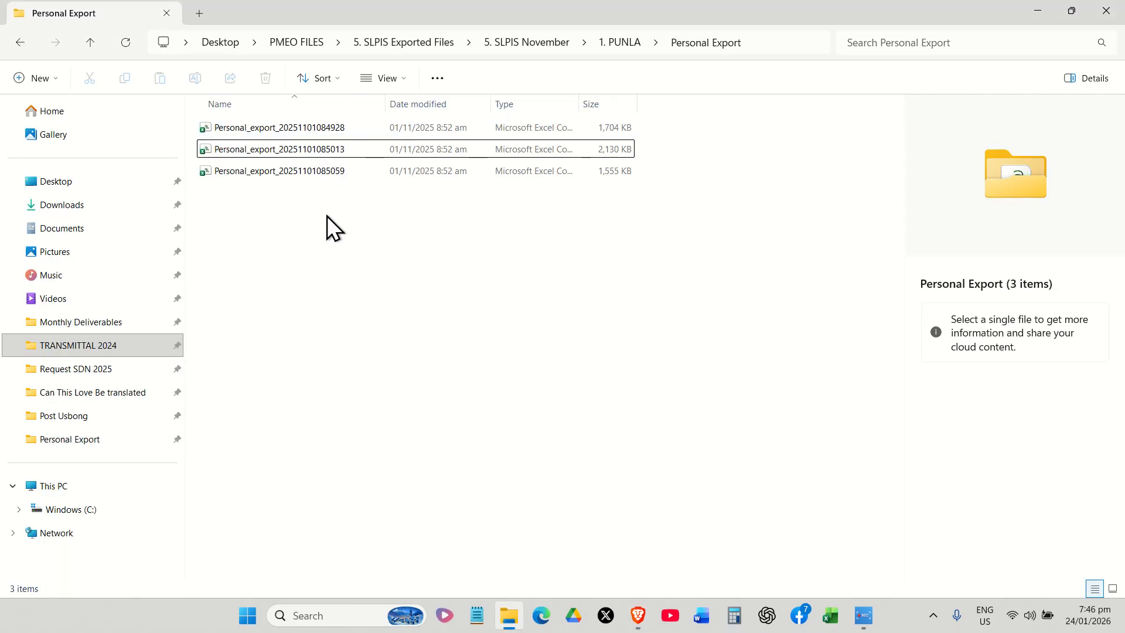
drag(375, 104, 418, 103)
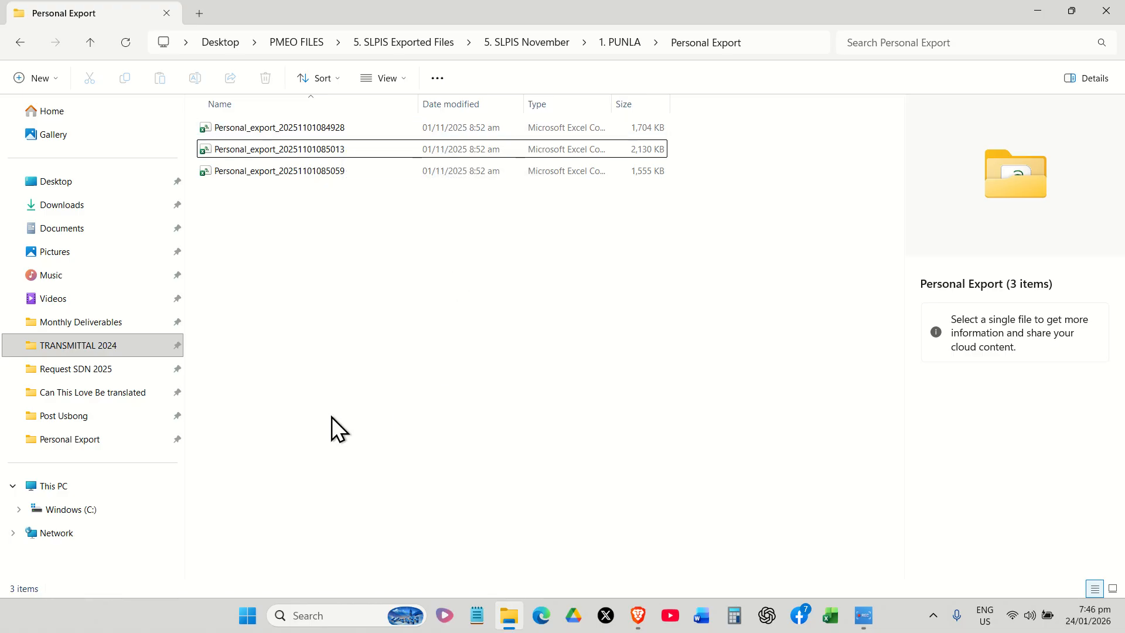
click(338, 133)
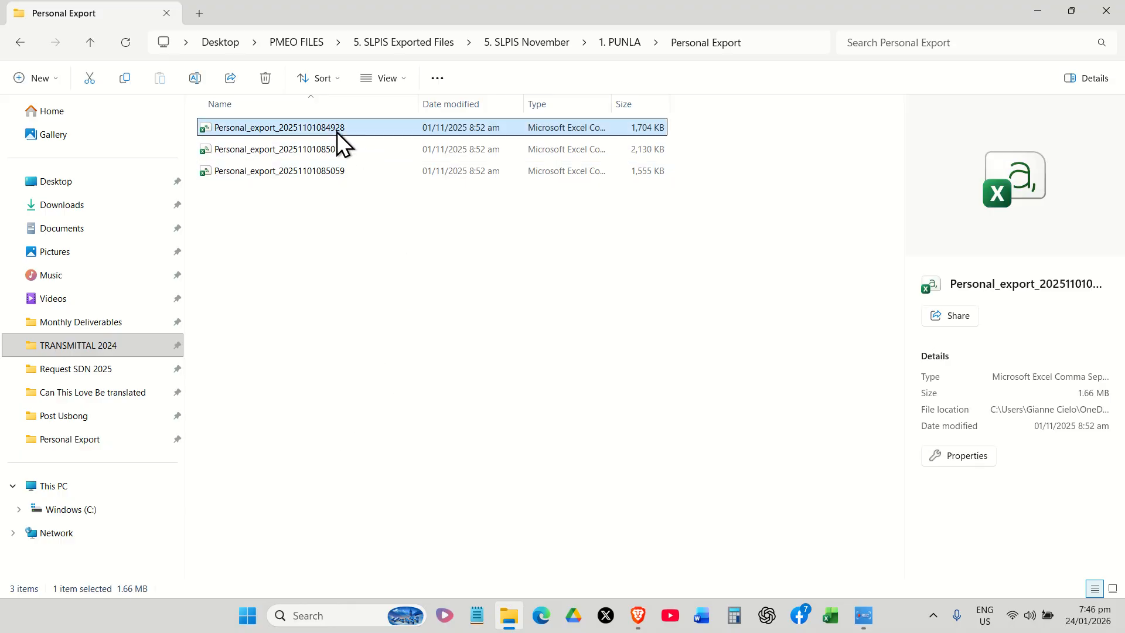
double_click(336, 132)
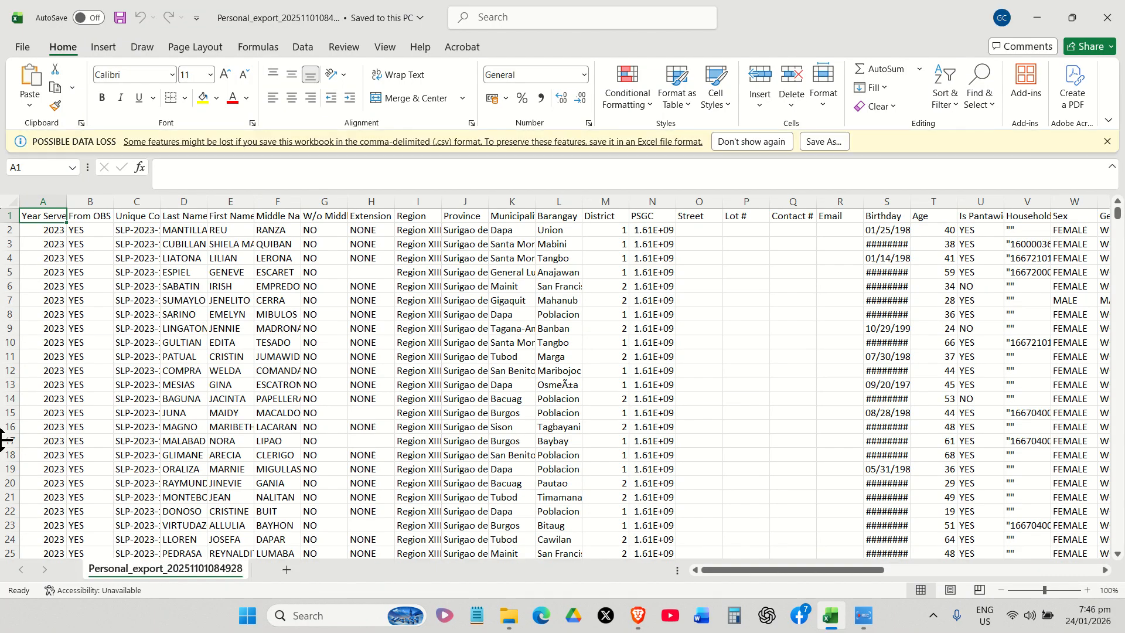
click(51, 201)
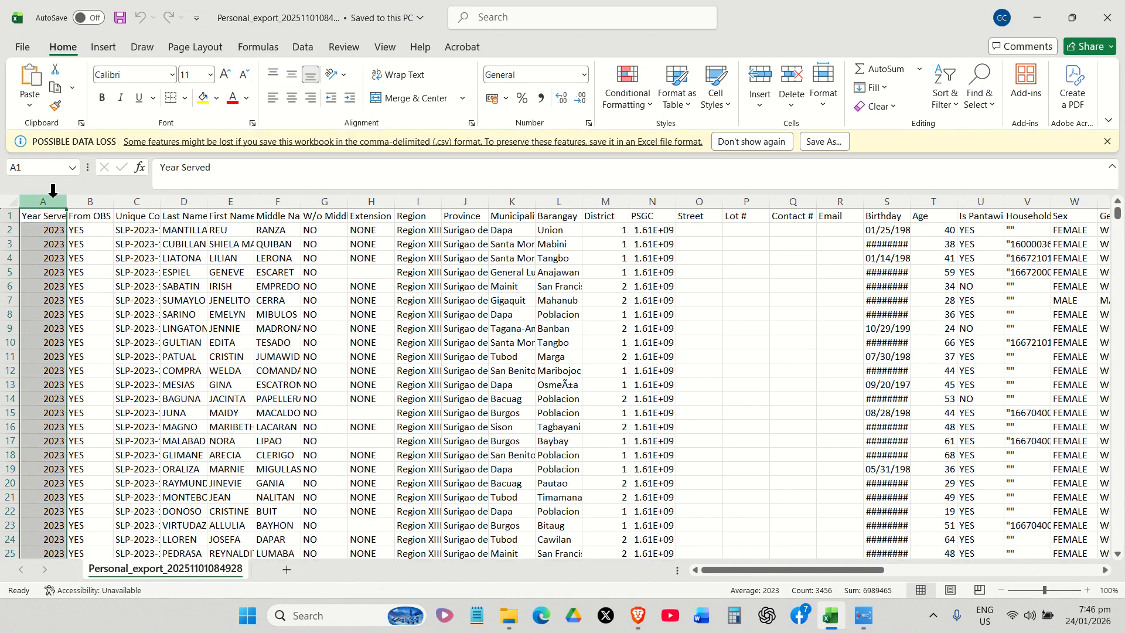
click(225, 73)
click(102, 98)
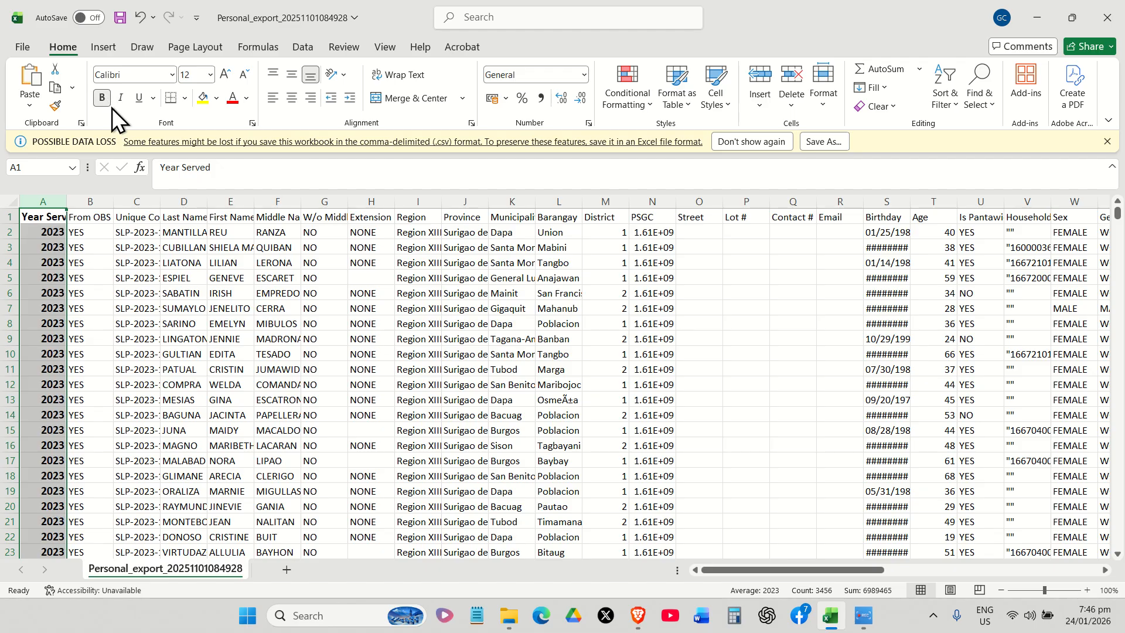
click(197, 103)
click(149, 335)
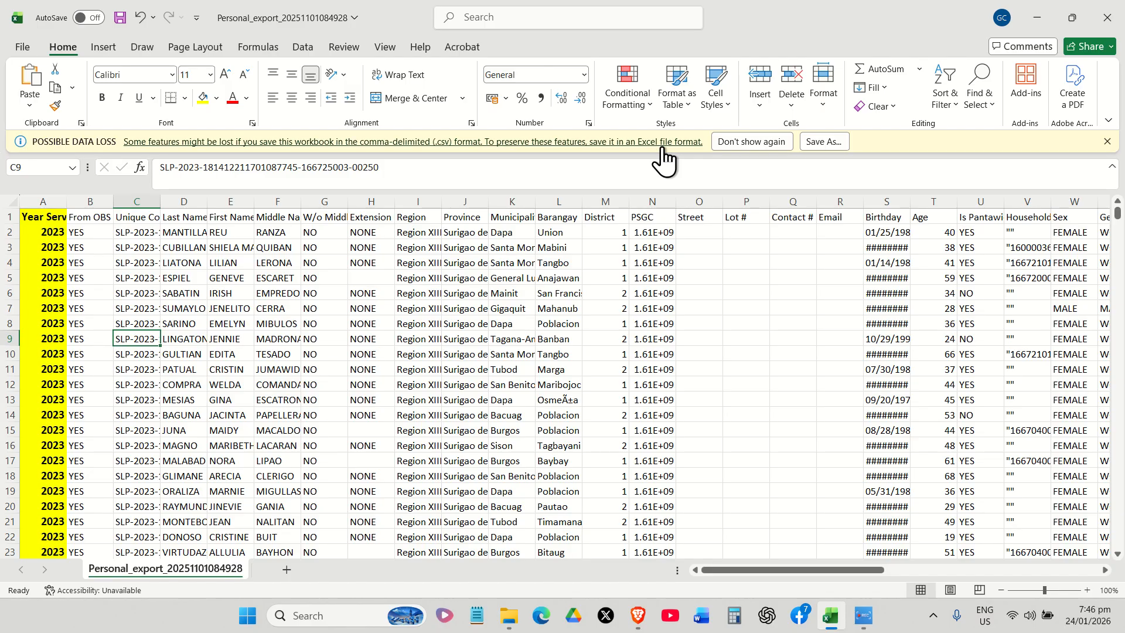
Step: Save a copy in the Personal Export folder as an Excel Workbook named "Personal_export_2023 Excel Munic"
click(26, 48)
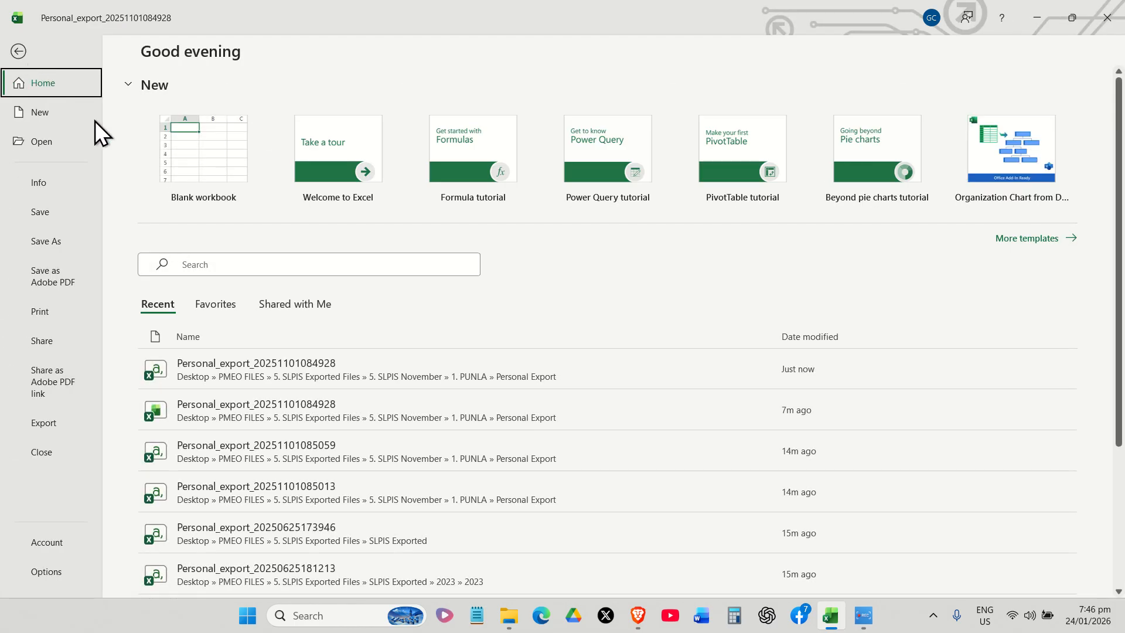
click(47, 240)
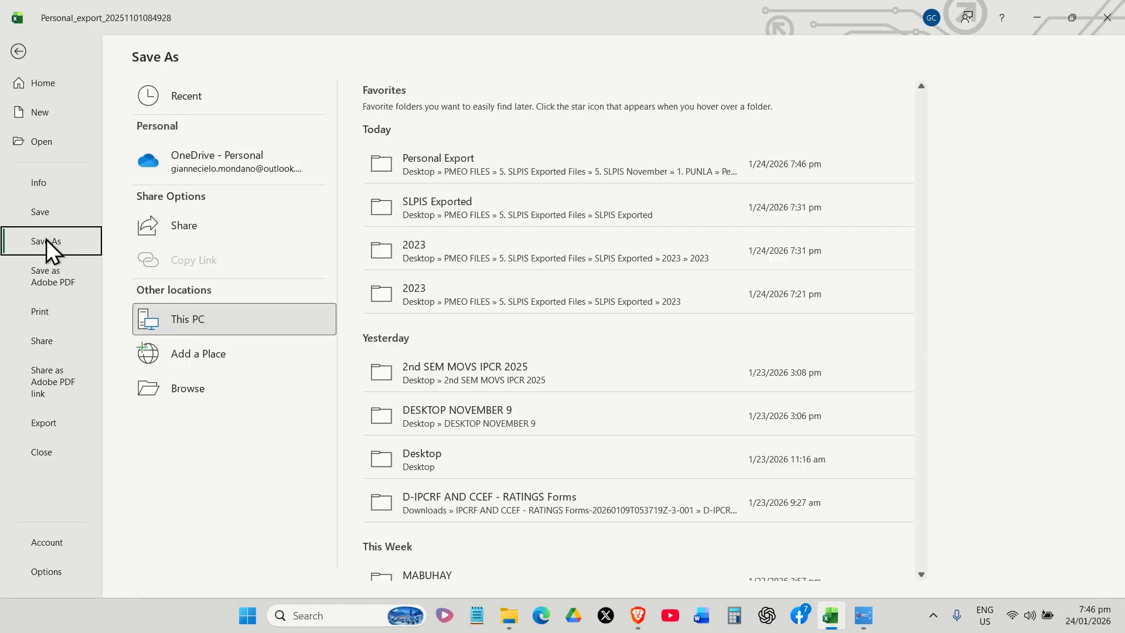
click(220, 384)
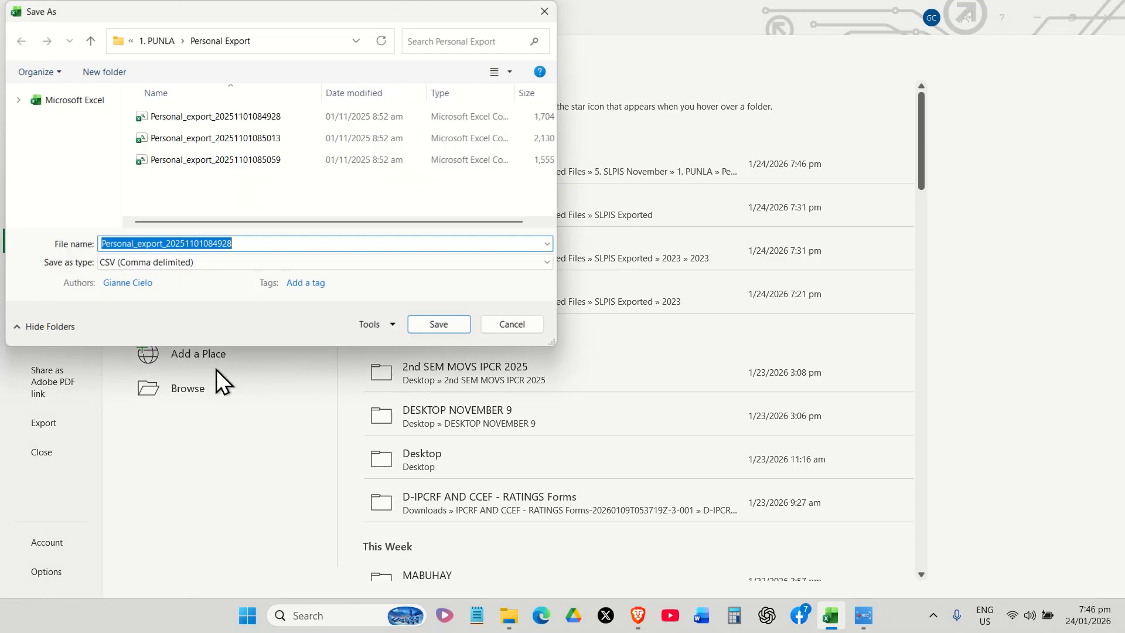
click(111, 264)
click(140, 279)
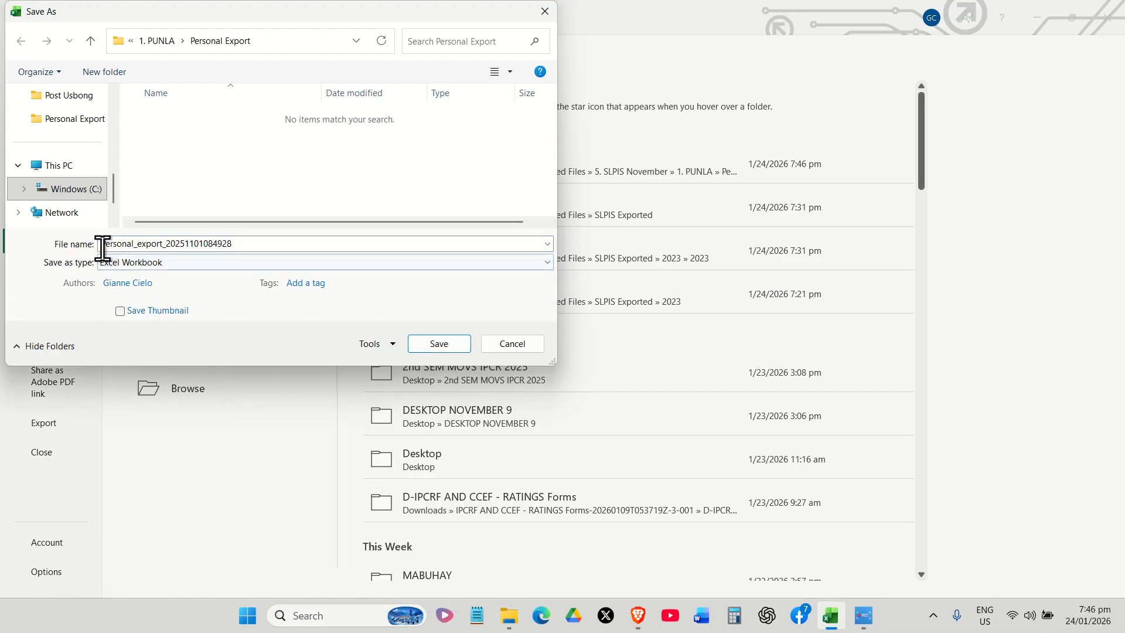
double_click(168, 246)
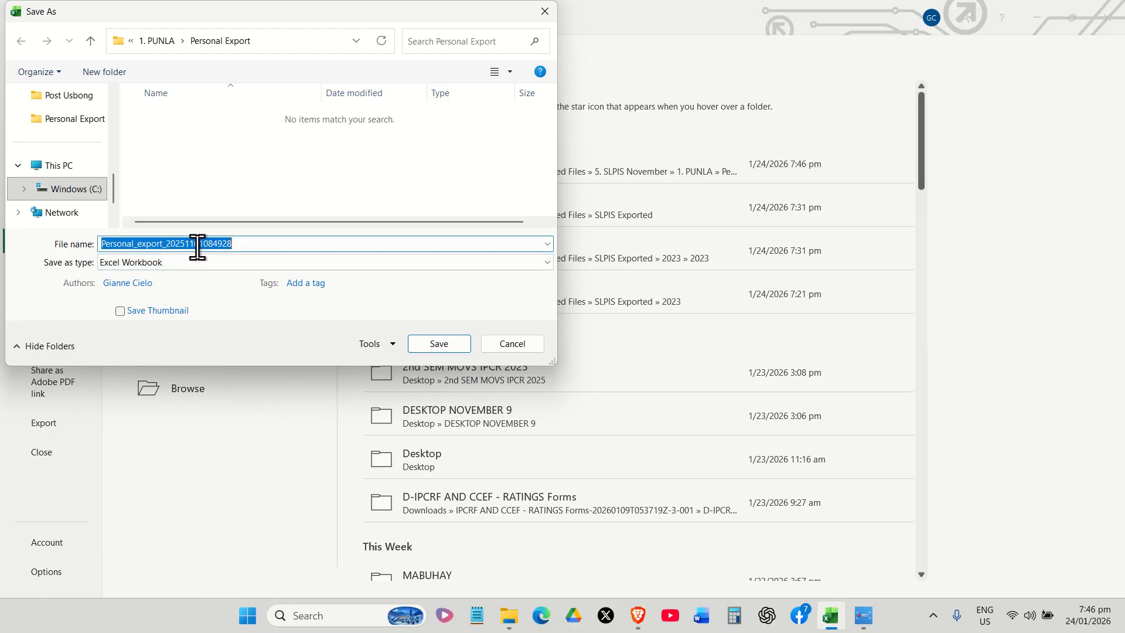
click(172, 246)
drag(168, 246, 236, 247)
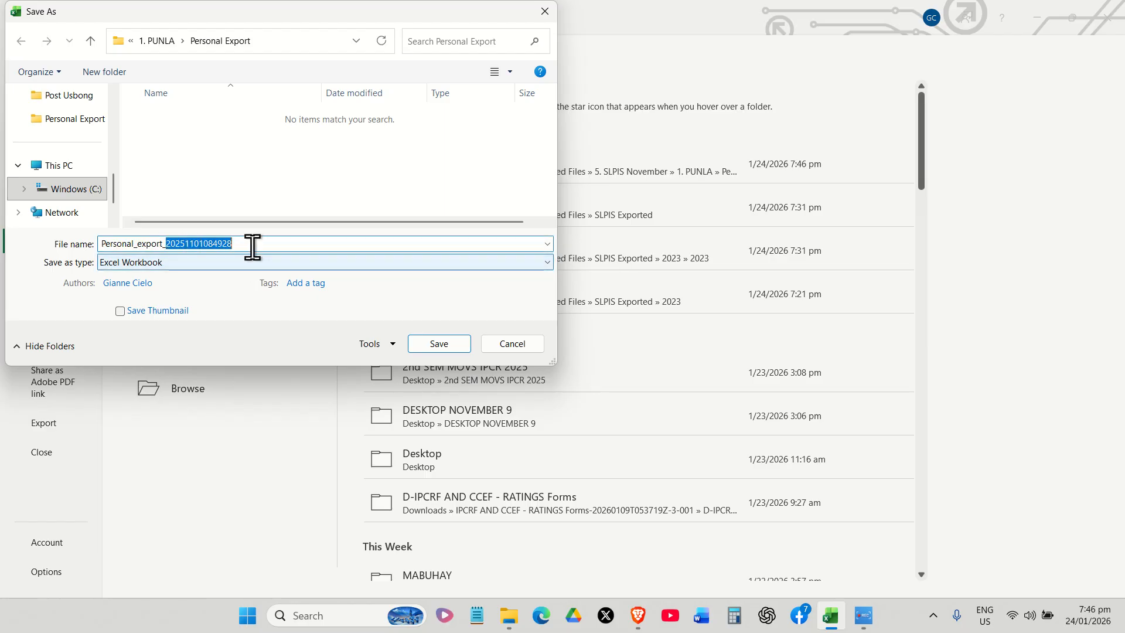
text(2023 Excel Munic)
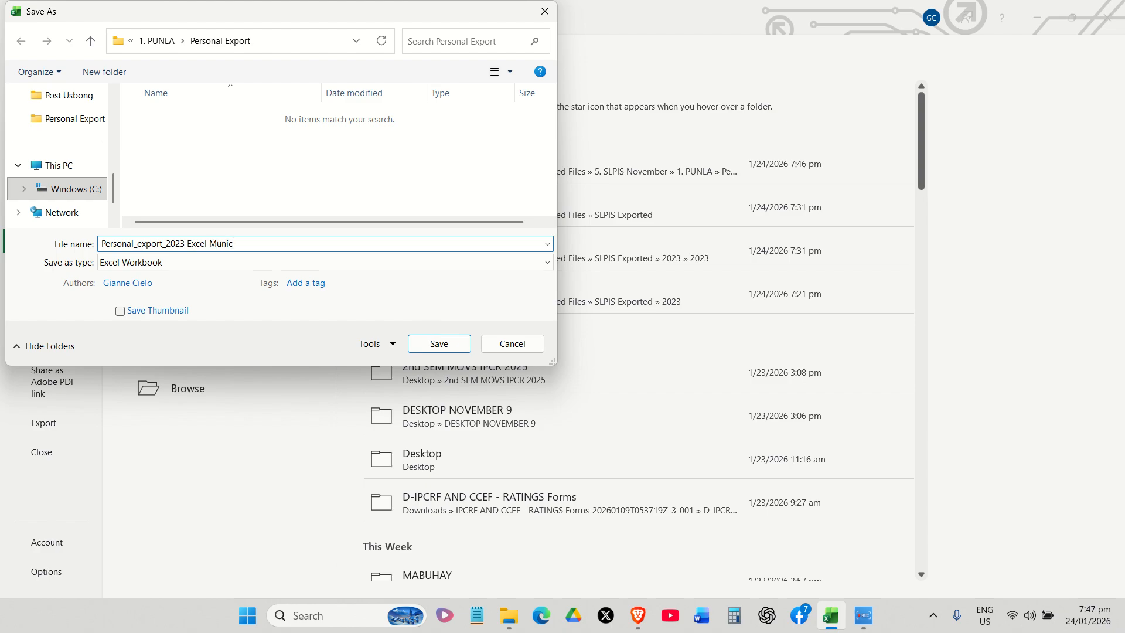
click(443, 340)
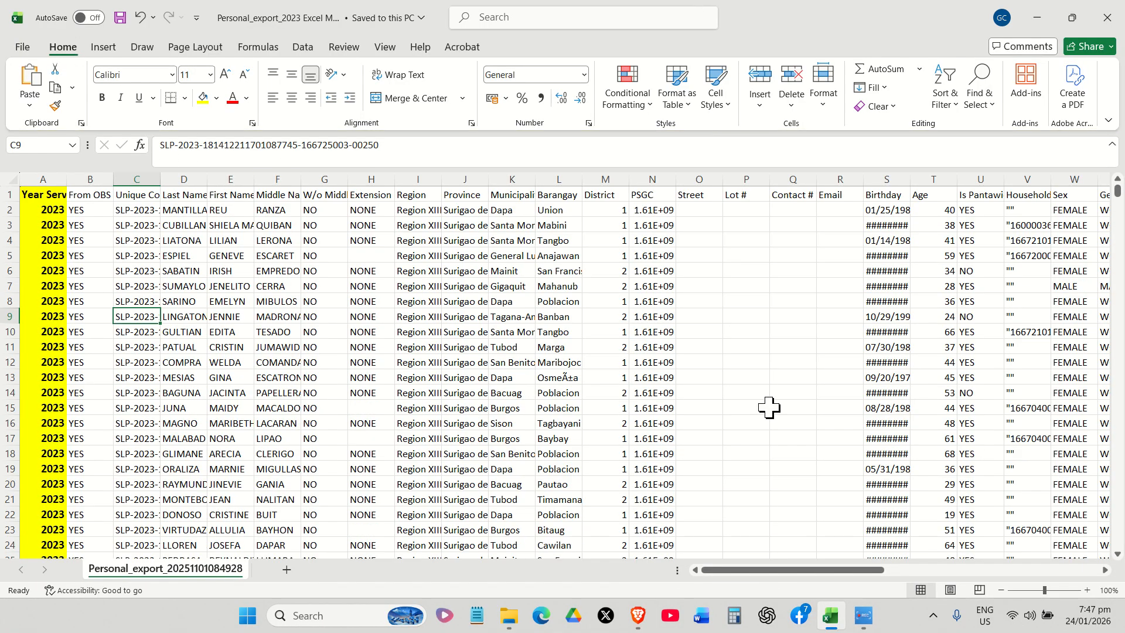
Step: Select the whole data range and insert a PivotTable on a new worksheet
click(224, 435)
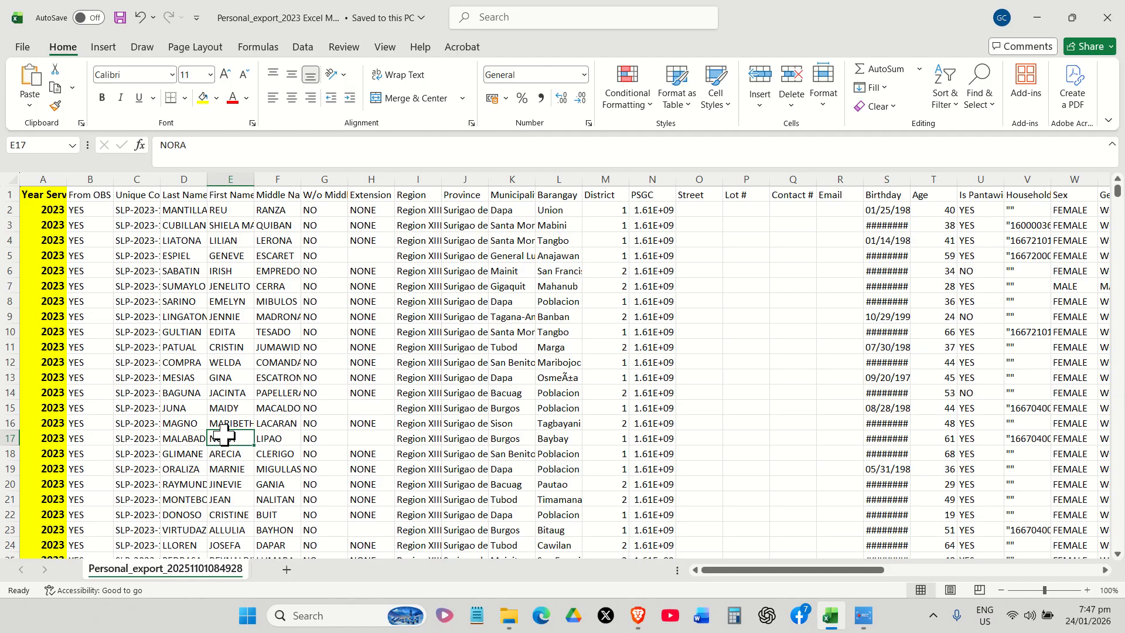
click(124, 287)
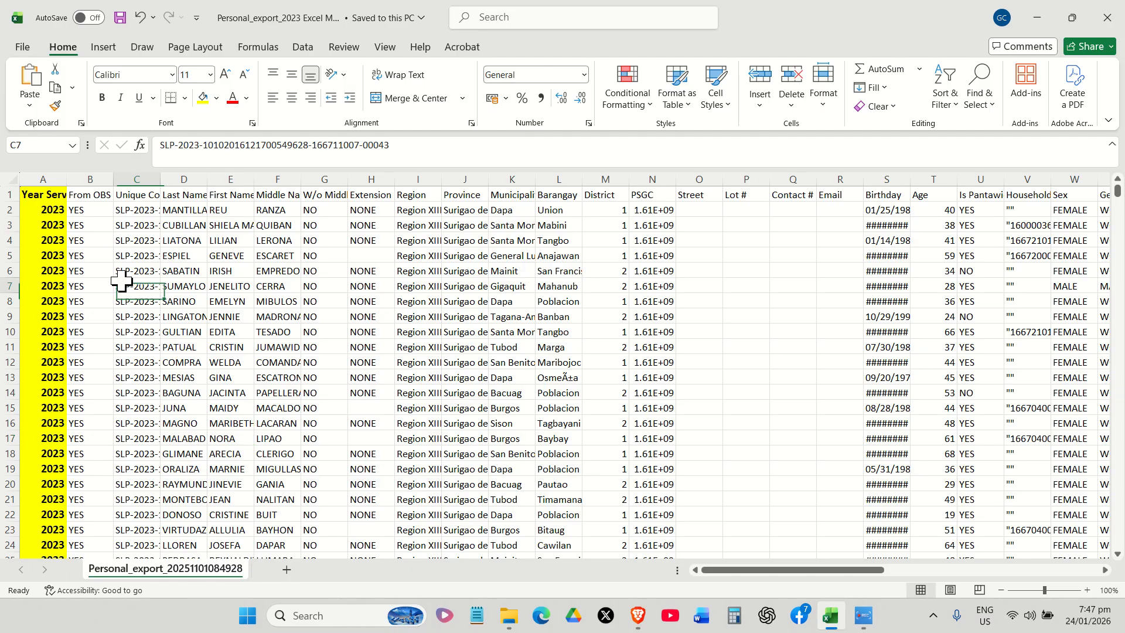
click(91, 235)
key(ctrl+a)
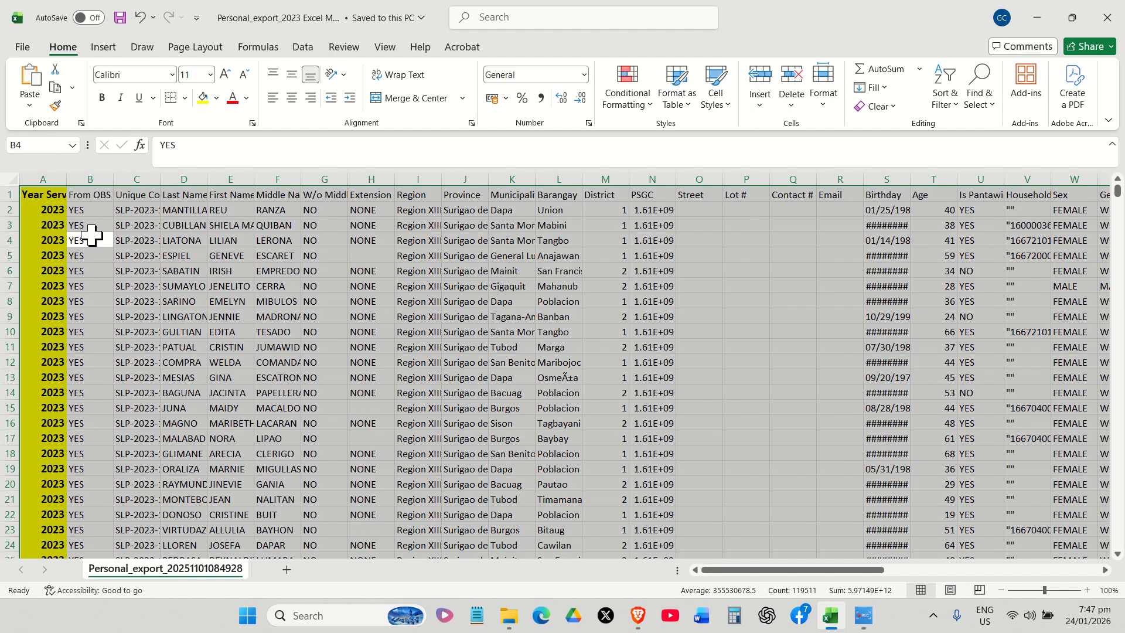
click(329, 376)
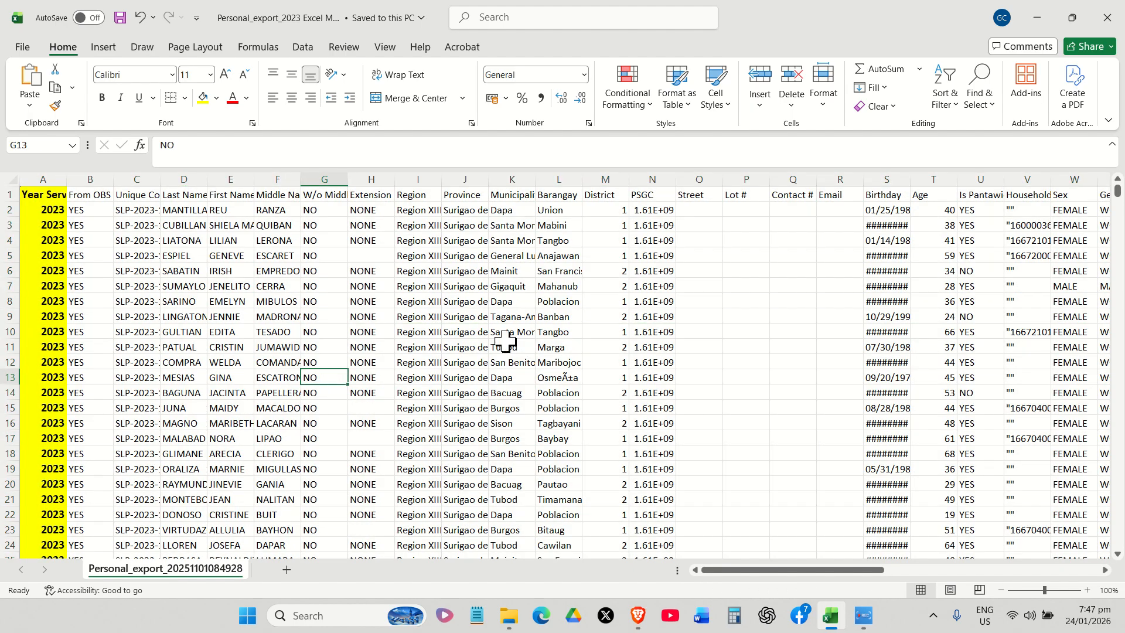
key(ctrl+a)
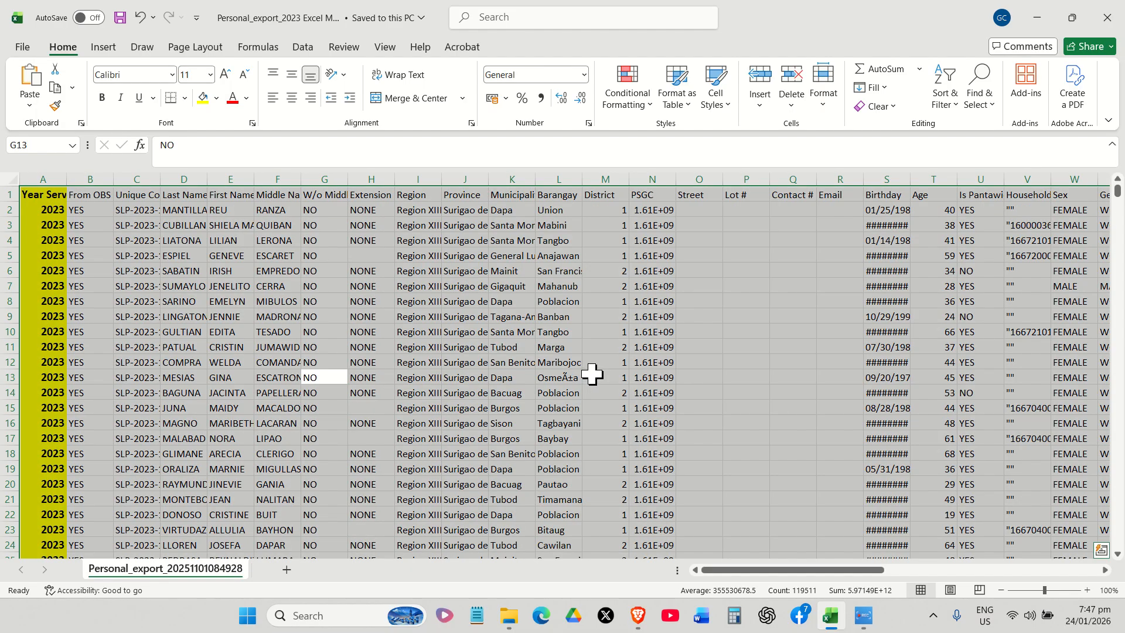
click(103, 51)
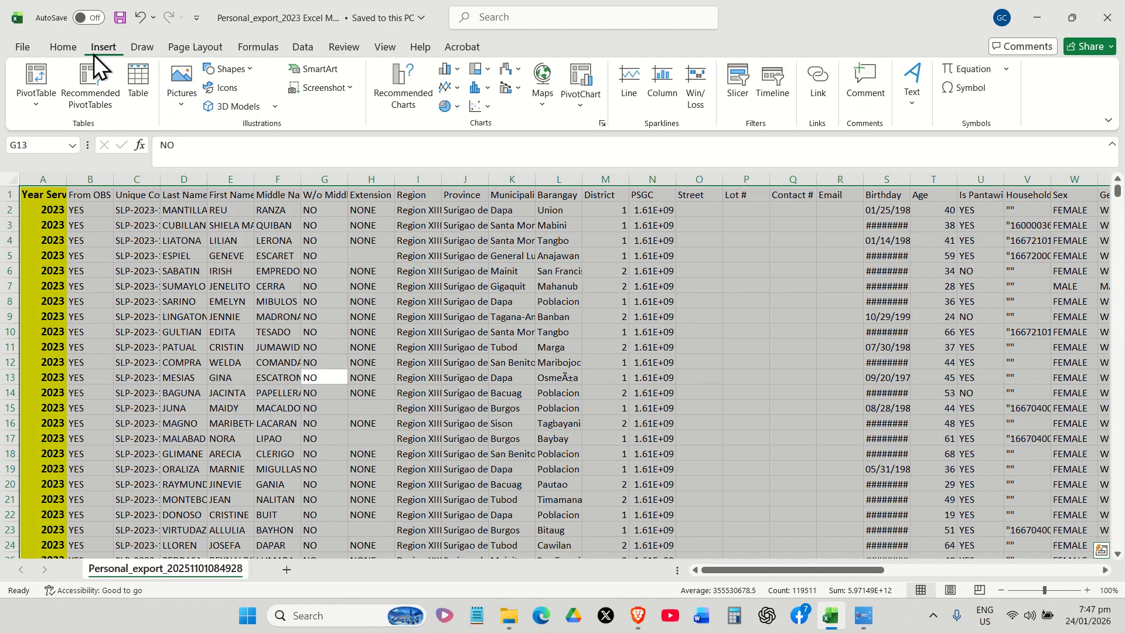
click(47, 76)
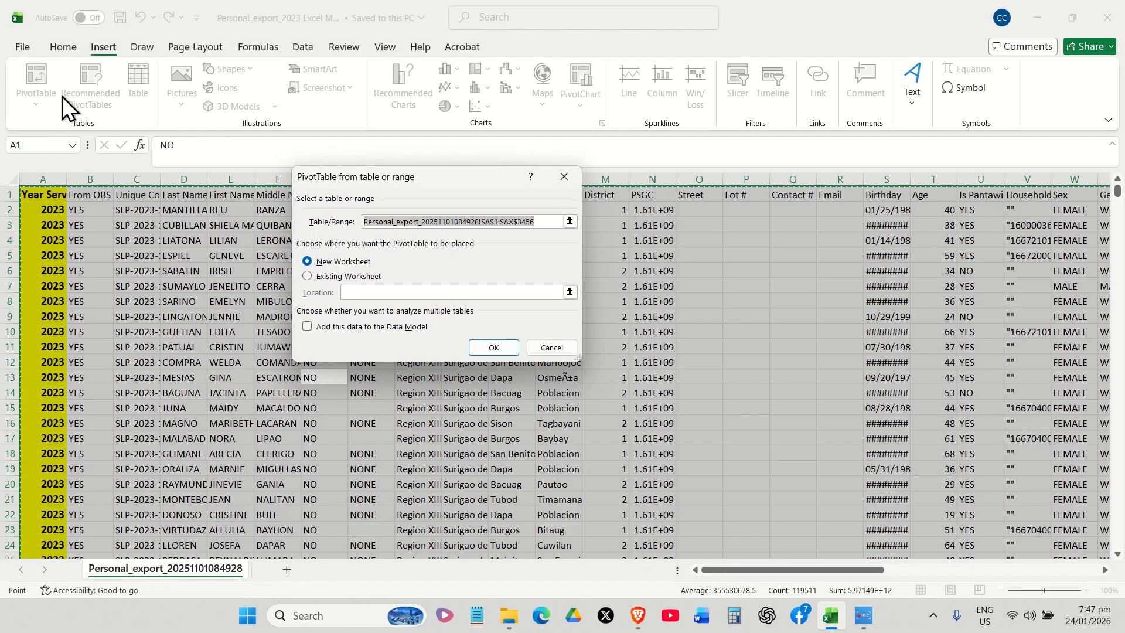
click(491, 347)
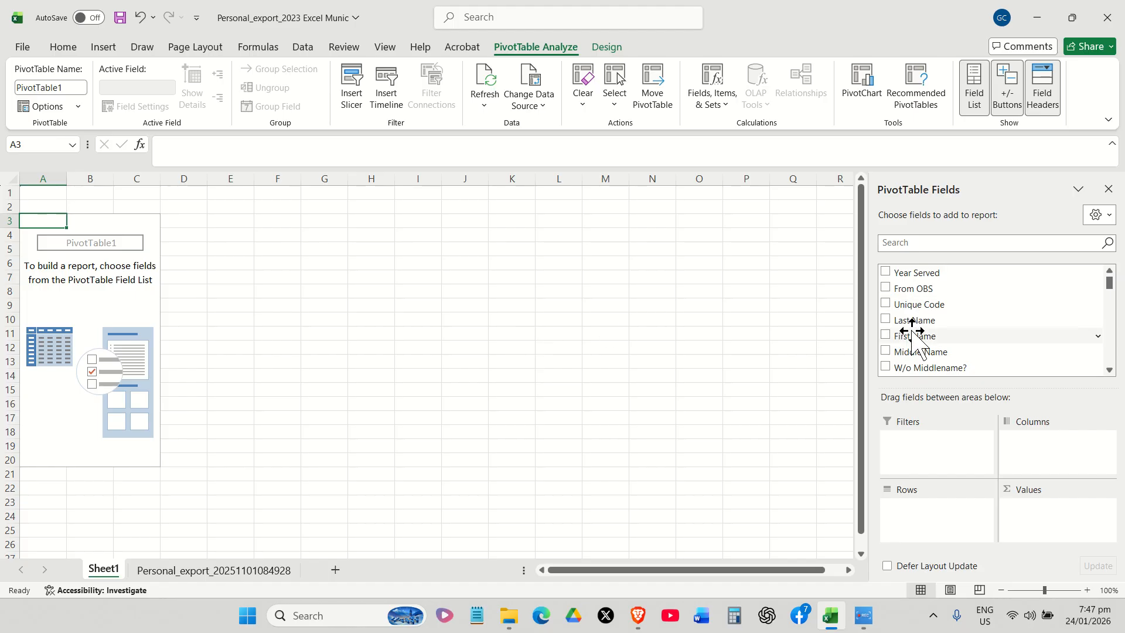
Step: Try Year Served as the PivotTable's report filter, look at its filter choices, and remove the field again
click(887, 272)
click(885, 272)
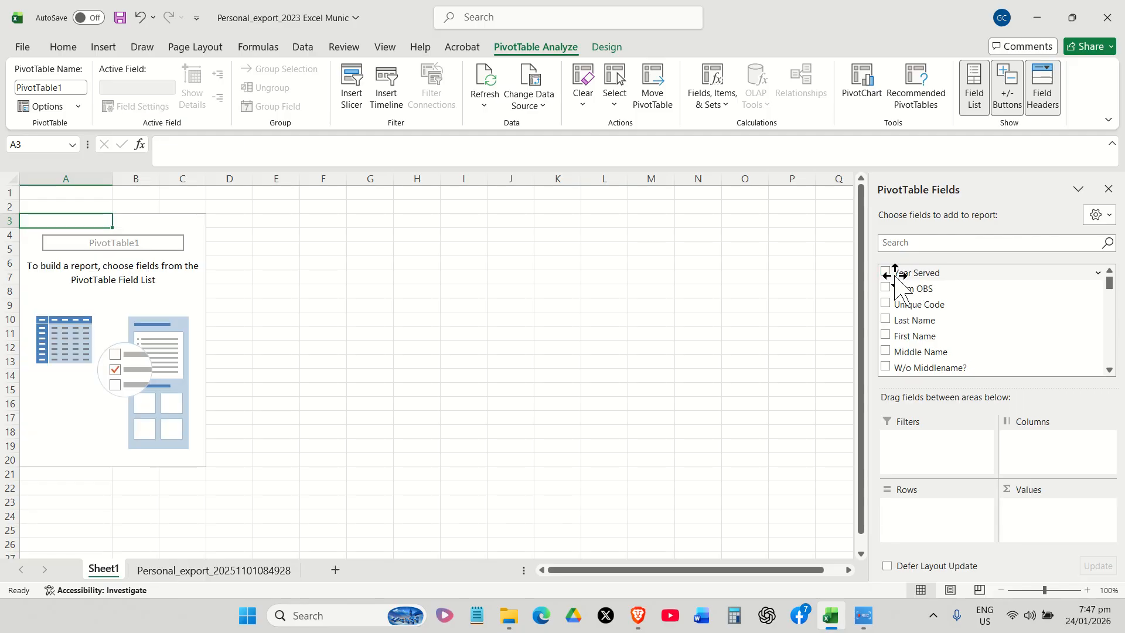
drag(887, 272, 931, 439)
click(102, 193)
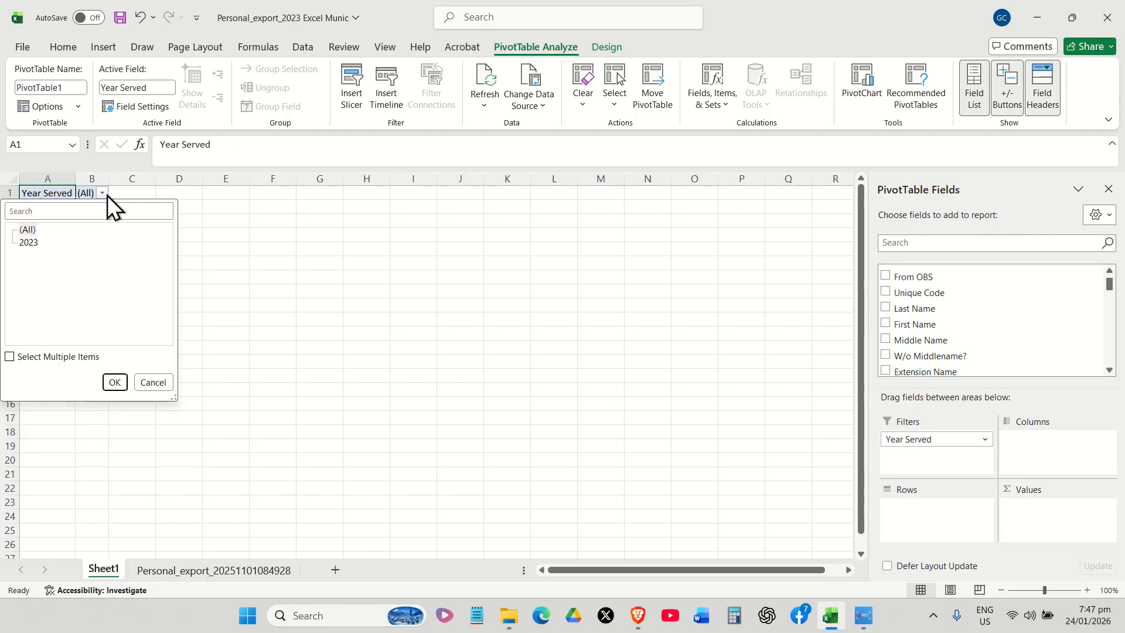
click(959, 435)
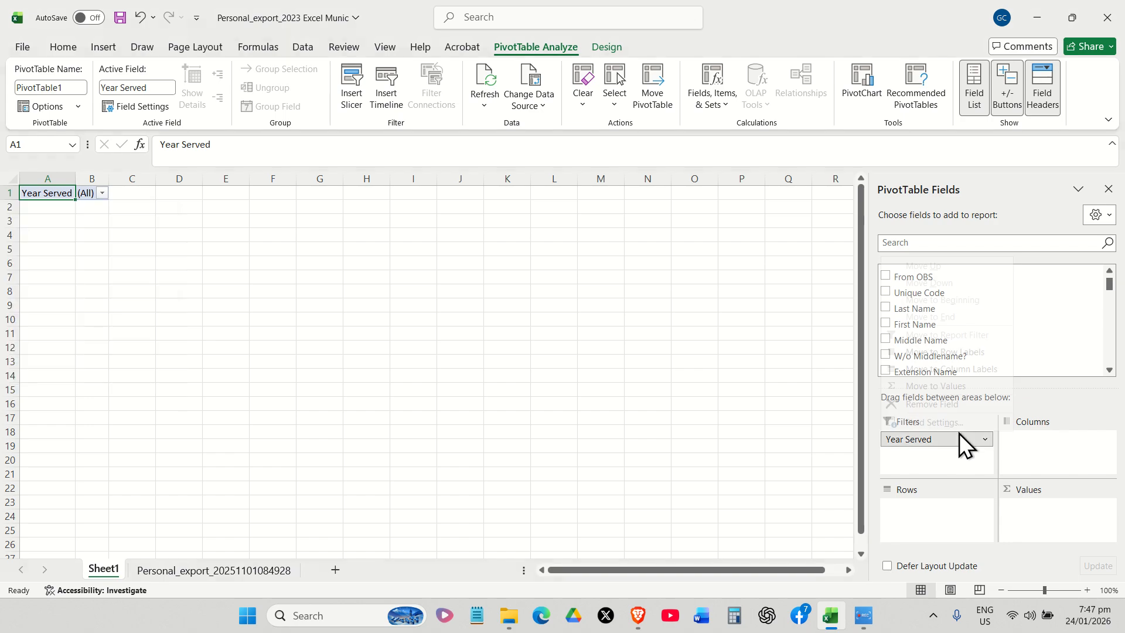
click(787, 433)
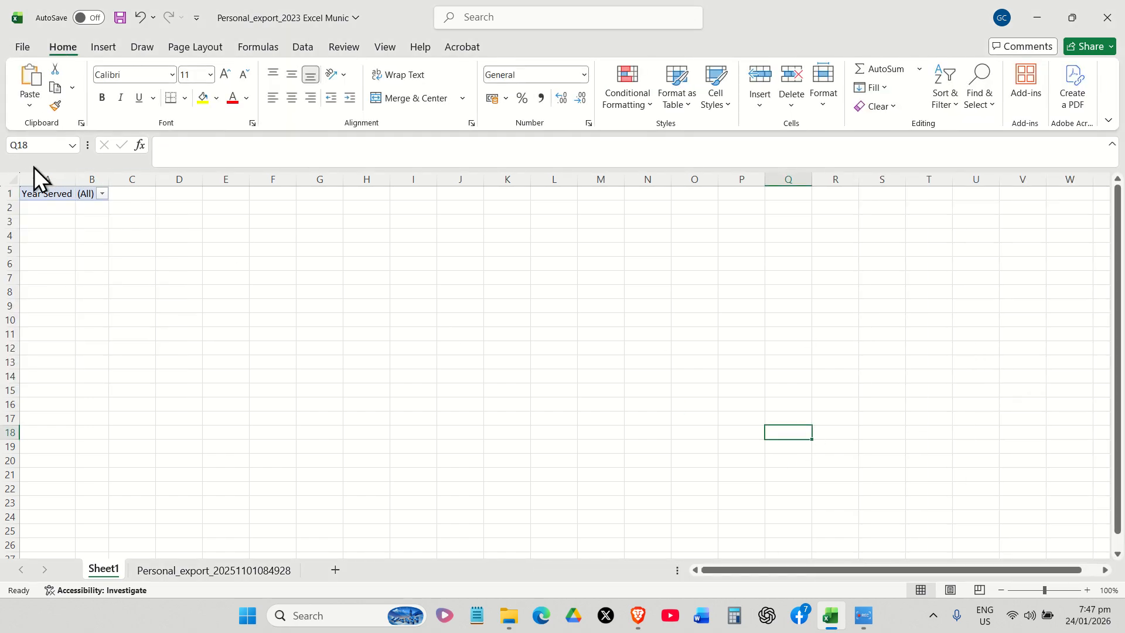
click(32, 192)
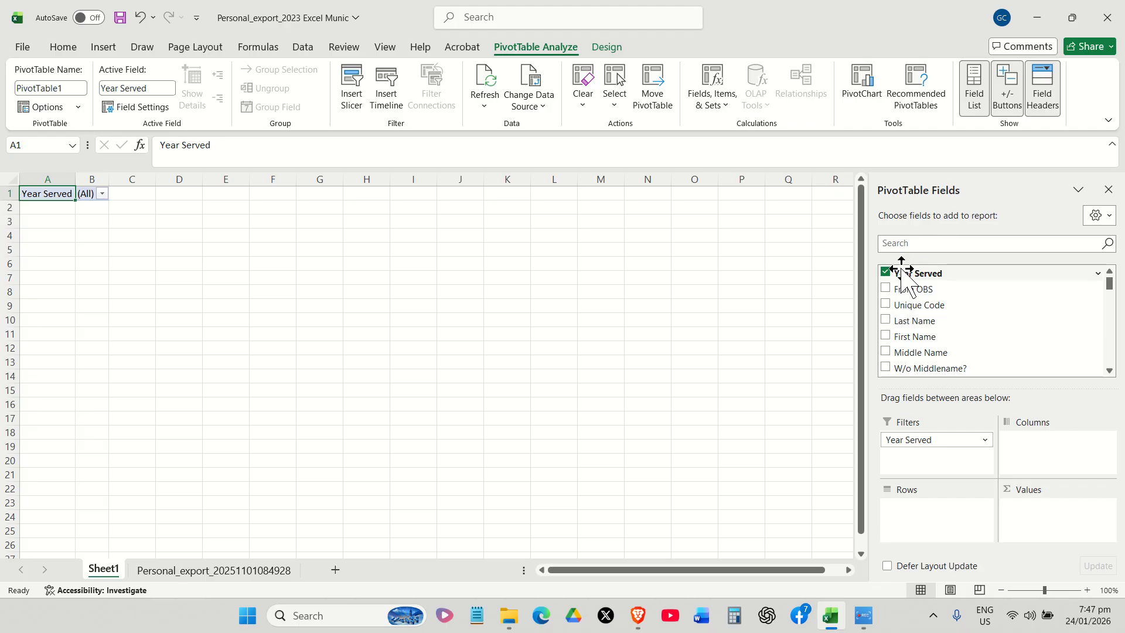
click(885, 270)
Step: Add the Municipality field to the PivotTable's rows
scroll(940, 322, down, 2)
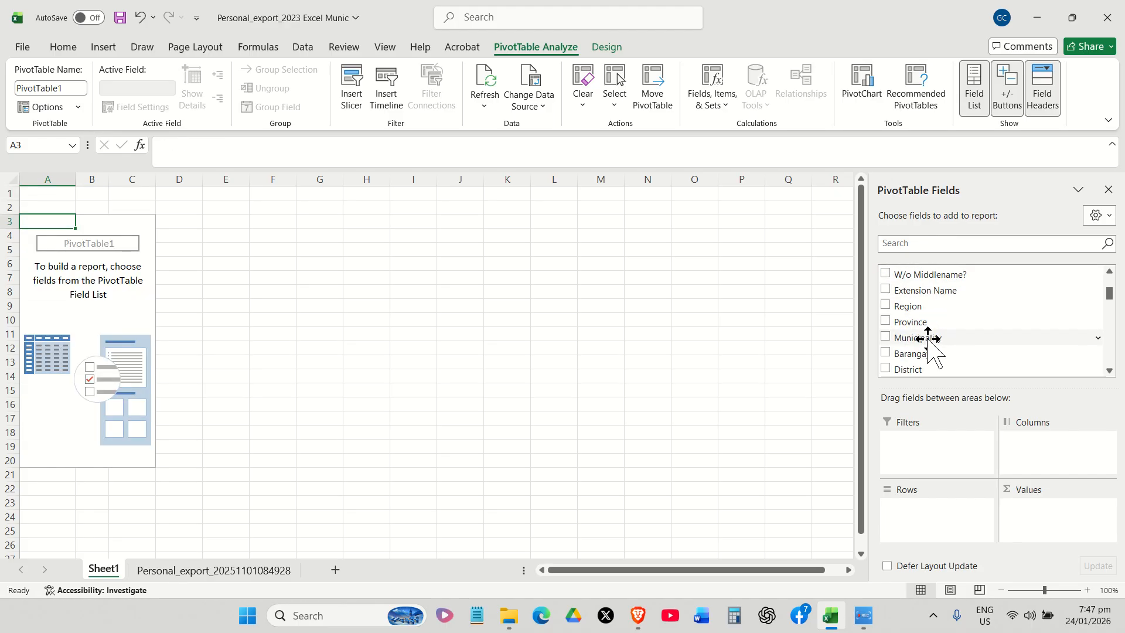
drag(928, 339, 941, 520)
click(937, 515)
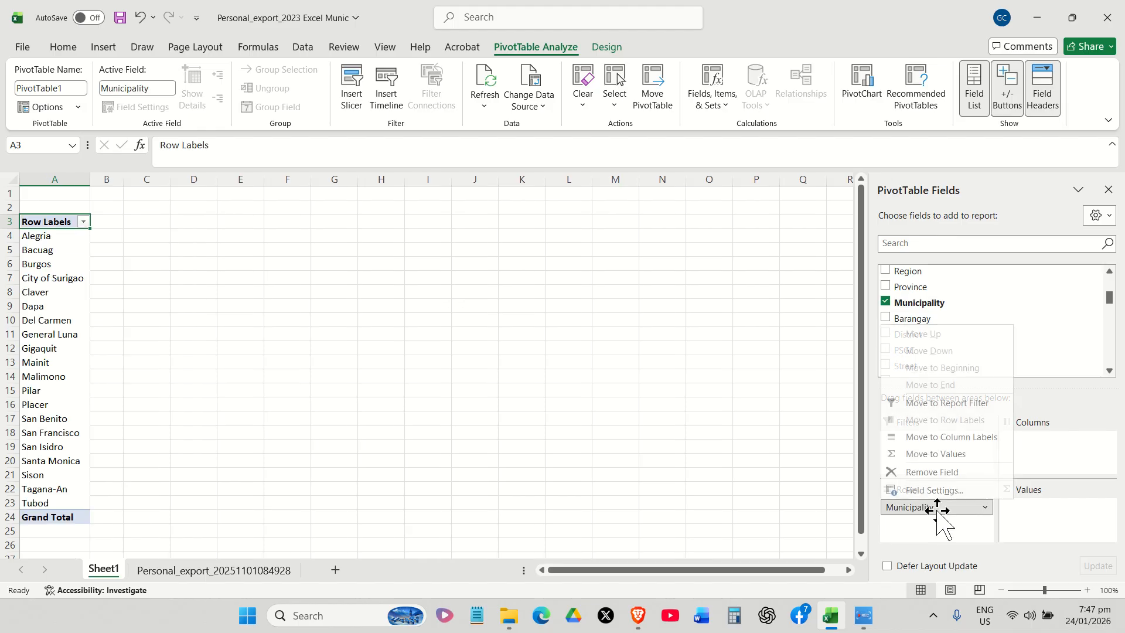
click(374, 403)
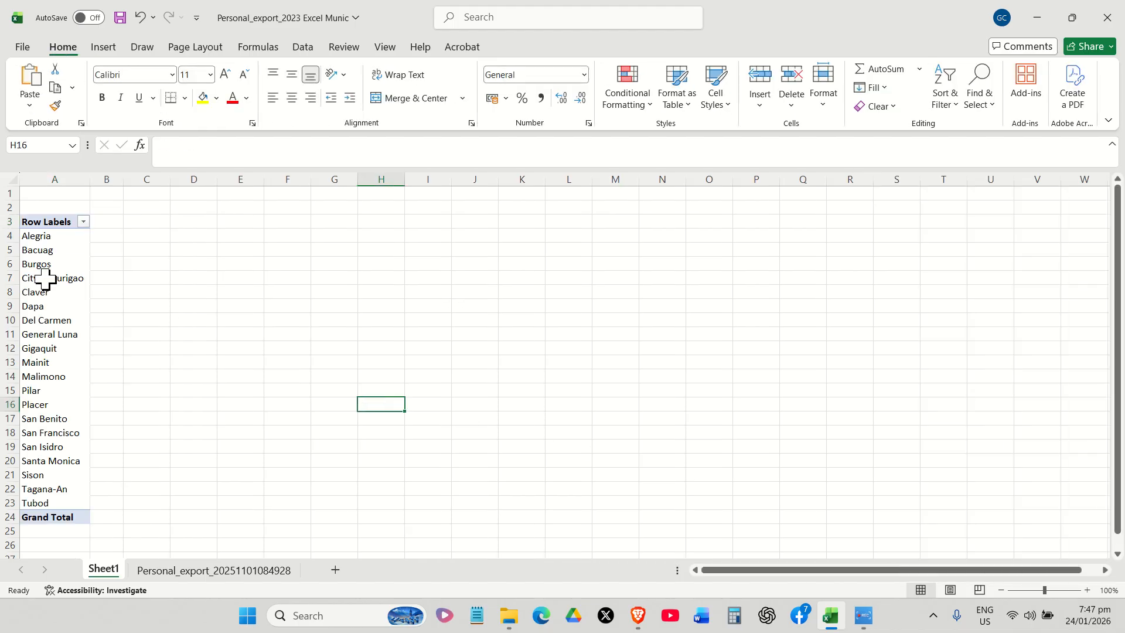
Step: Add the Project ID field to the PivotTable's values as a count per municipality
click(70, 264)
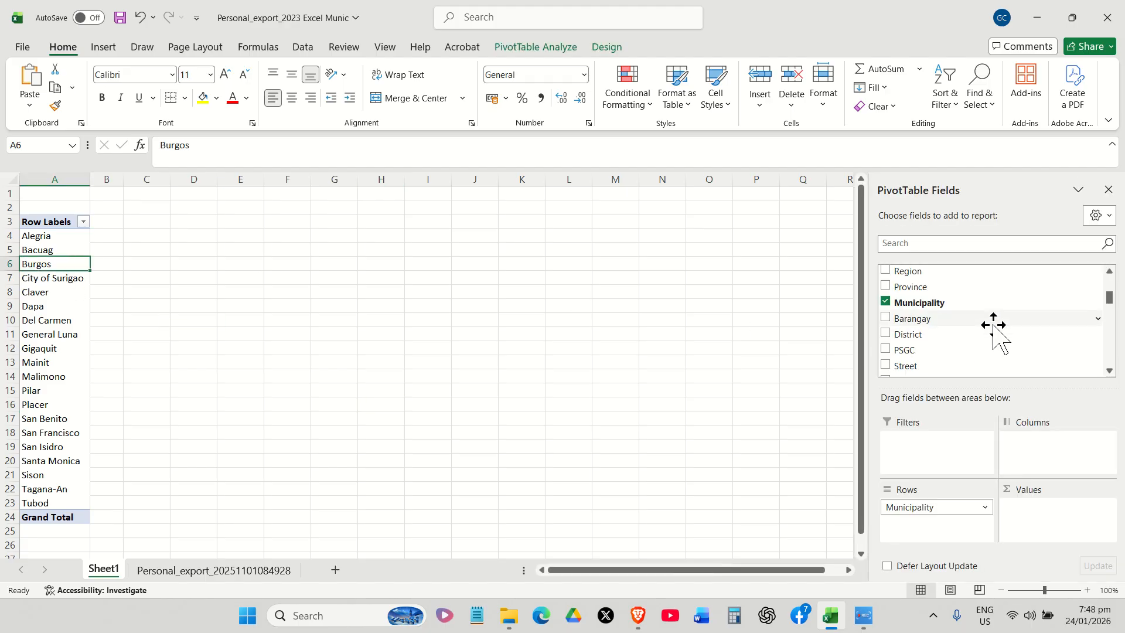
scroll(995, 315, down, 7)
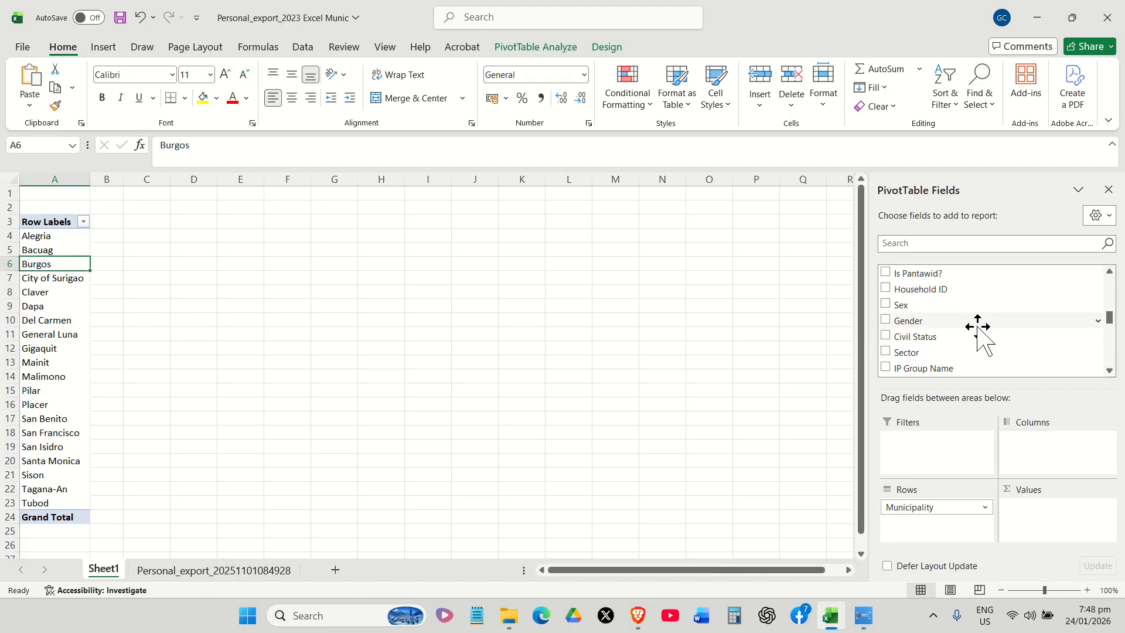
scroll(975, 327, down, 5)
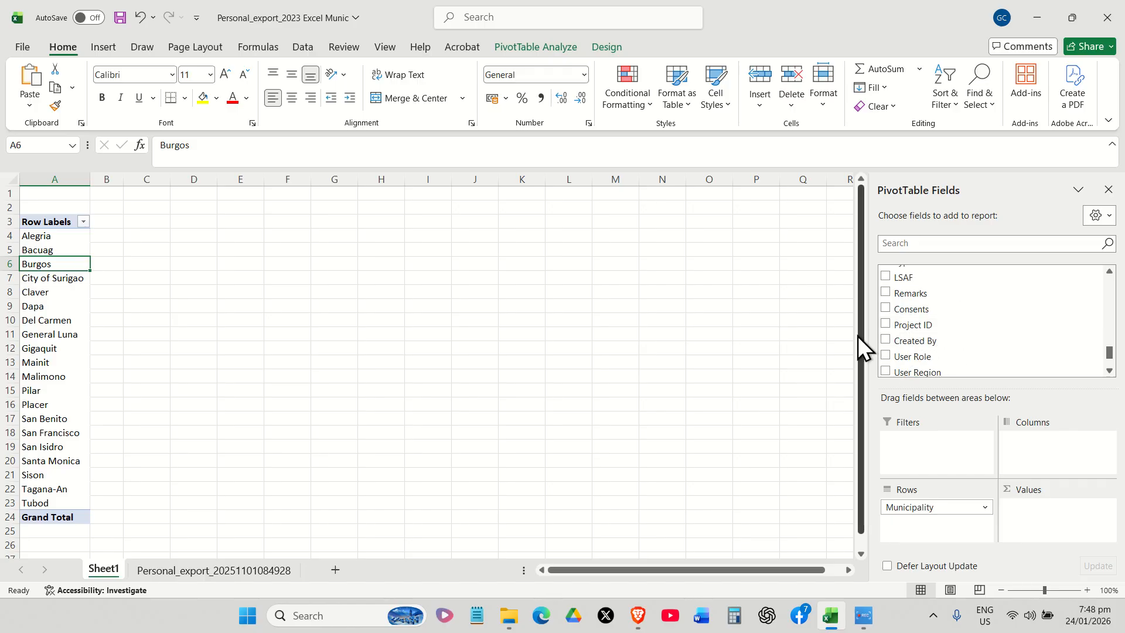
click(919, 325)
drag(921, 328, 1038, 515)
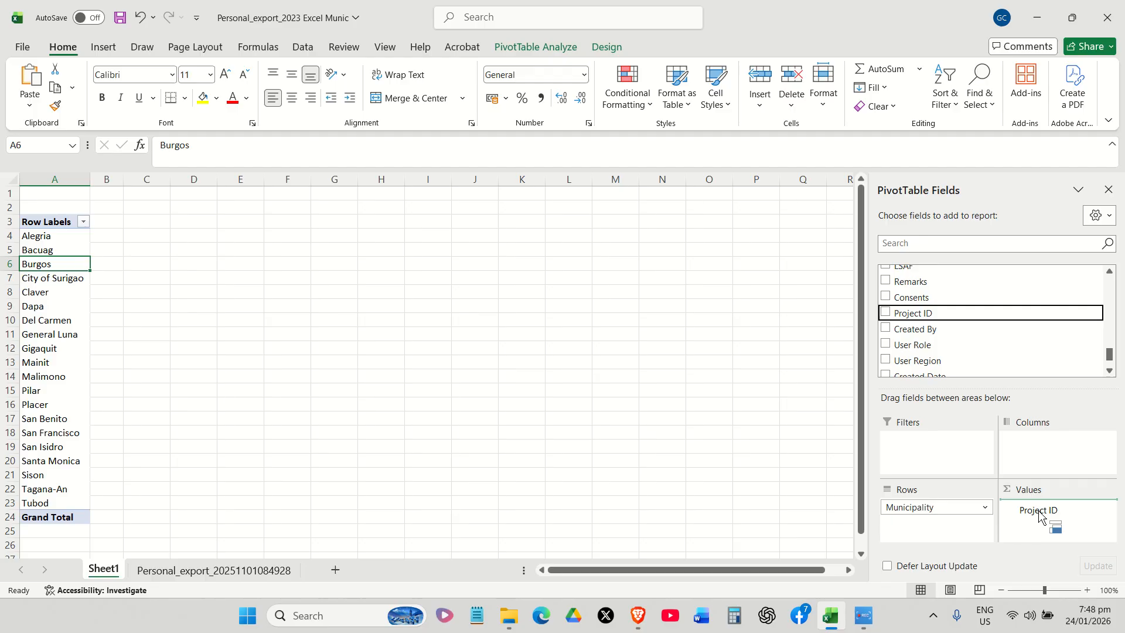
drag(1039, 516, 1038, 518)
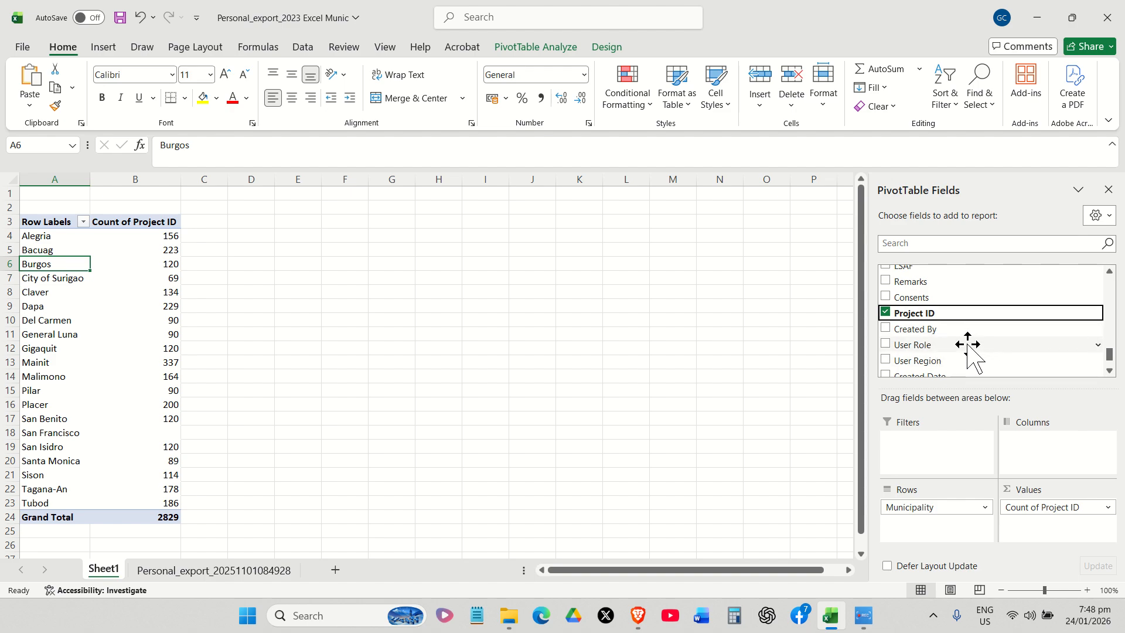
scroll(978, 334, down, 6)
scroll(963, 331, up, 6)
scroll(962, 329, down, 1)
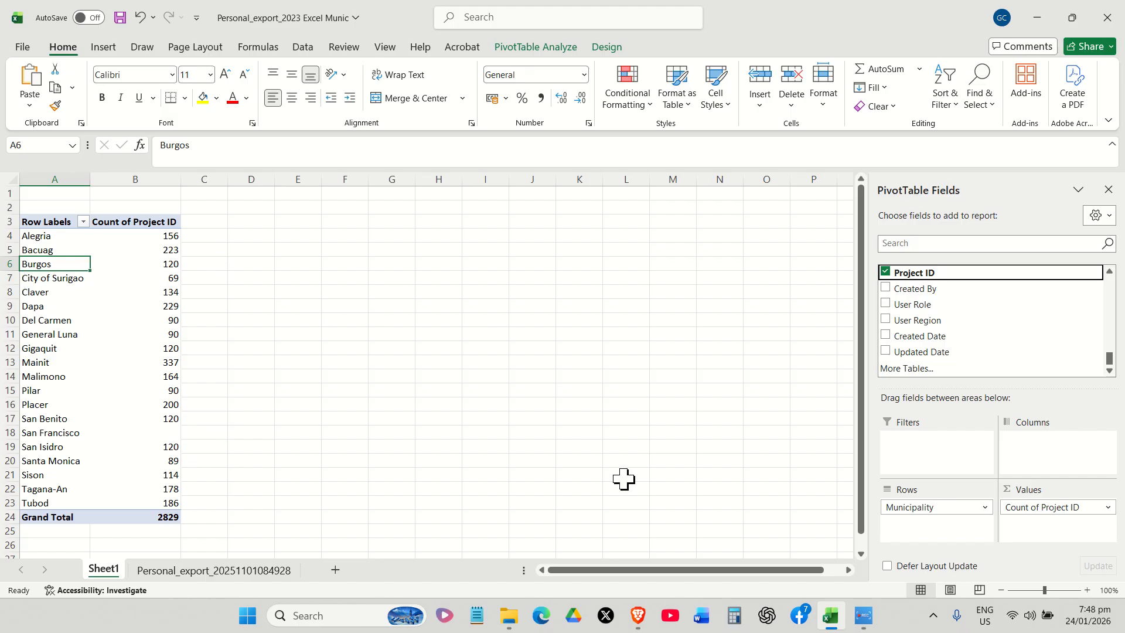
Step: Switch to the browser and open the LINKS and FILES 2025 SDN spreadsheet in a new tab, dismissing the account notice
click(638, 614)
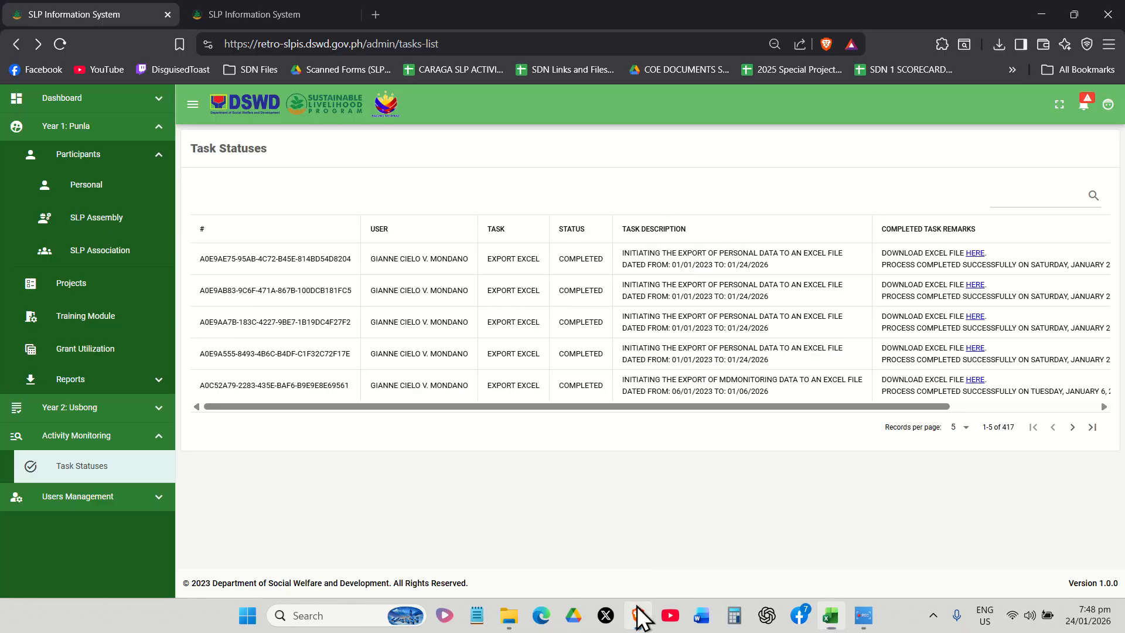
click(375, 14)
click(539, 70)
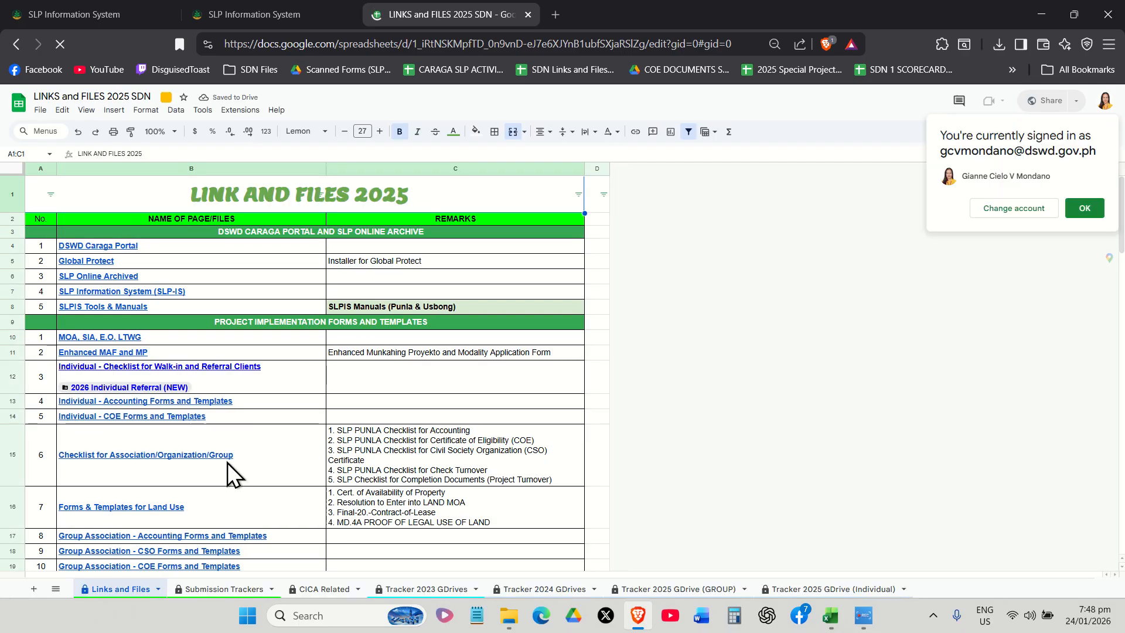
click(1084, 209)
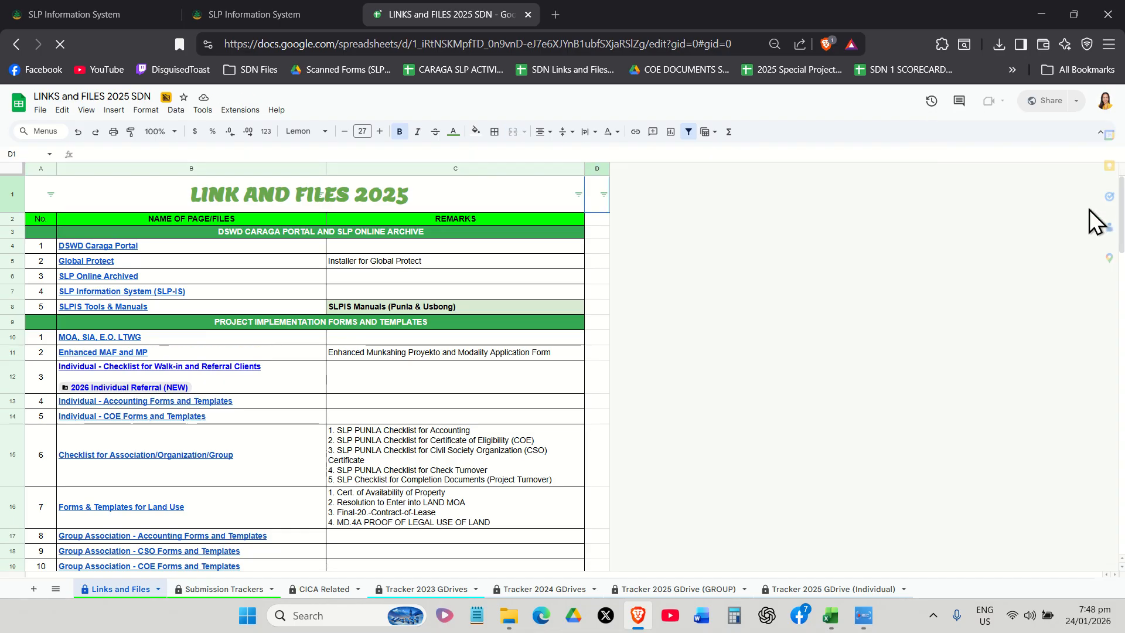
Step: Open the SLP IS Transmittal Tracker and Exported Files folder from the SLP IS Tracker row of the Submission Trackers sheet
click(210, 589)
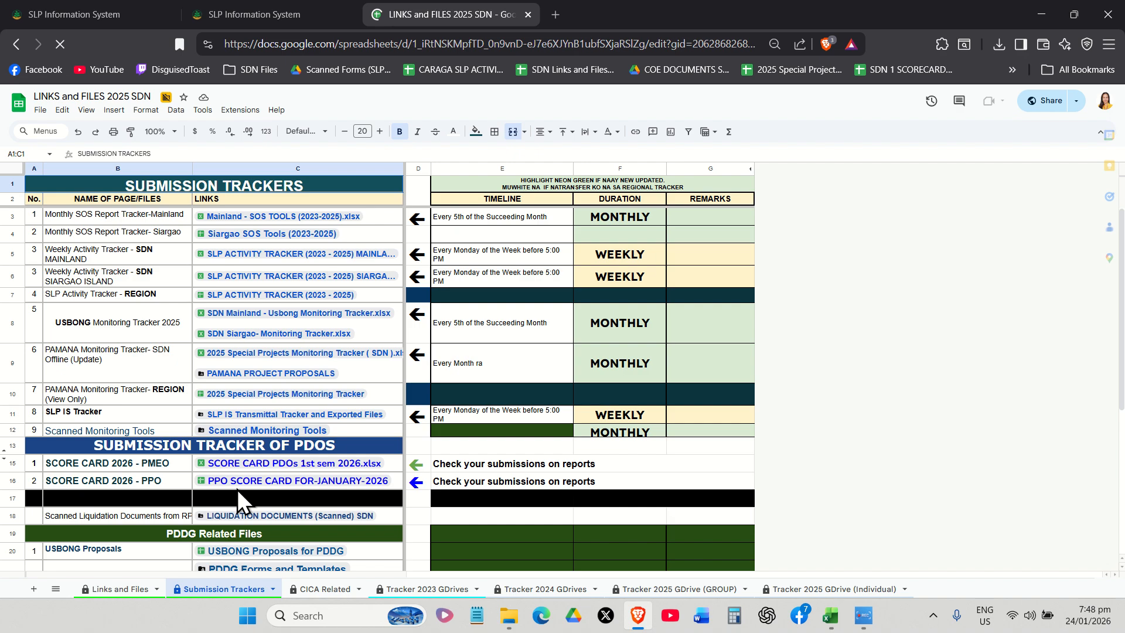
click(64, 416)
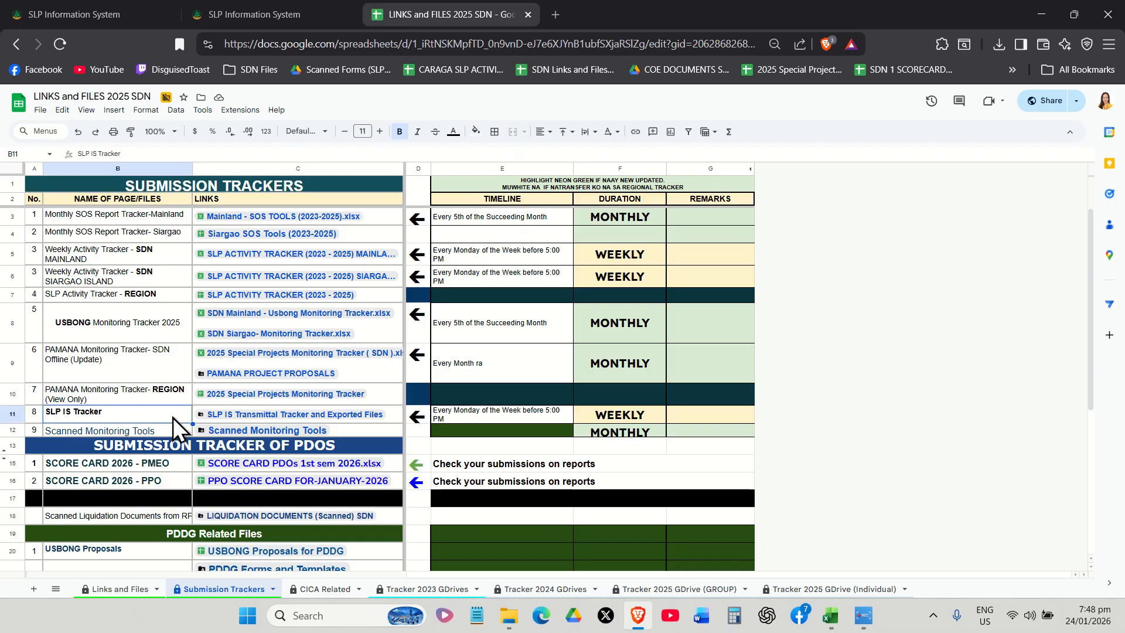
mouse_move(303, 416)
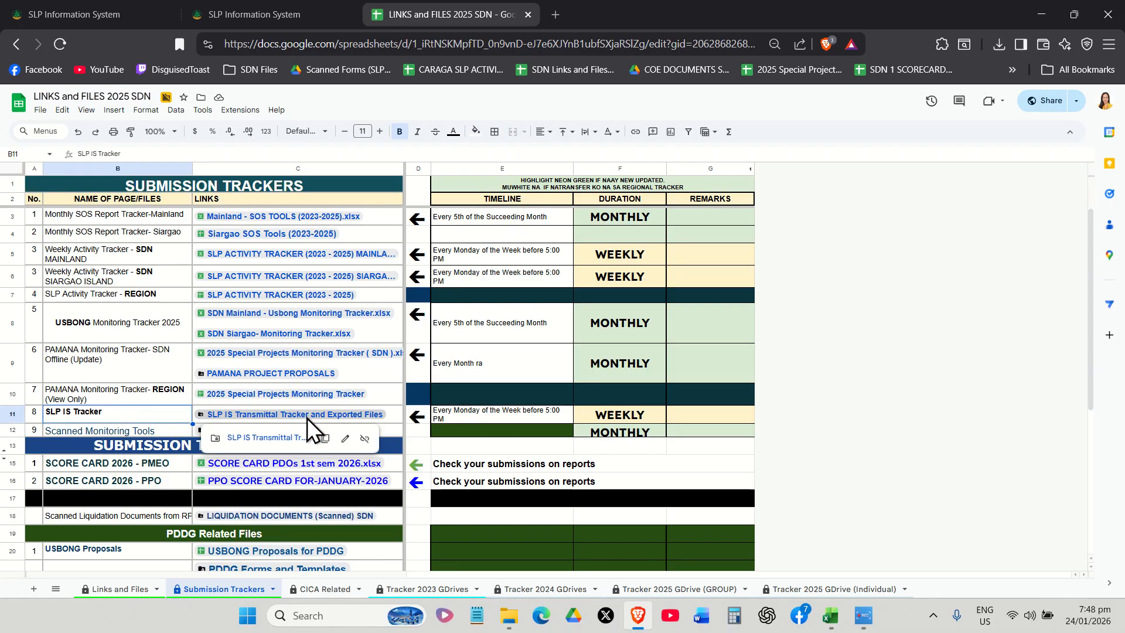
click(279, 438)
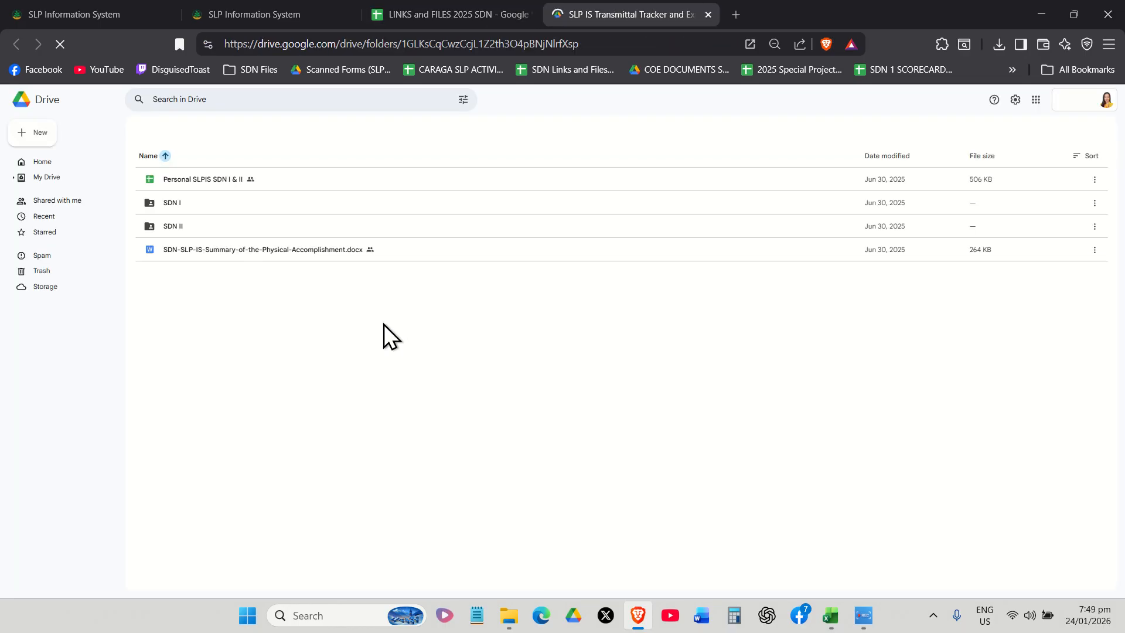
Step: Download SDN-SLP-IS-Summary-of-the-Physical-Accomplishment.docx to the Desktop and show the downloaded file in its folder
click(408, 283)
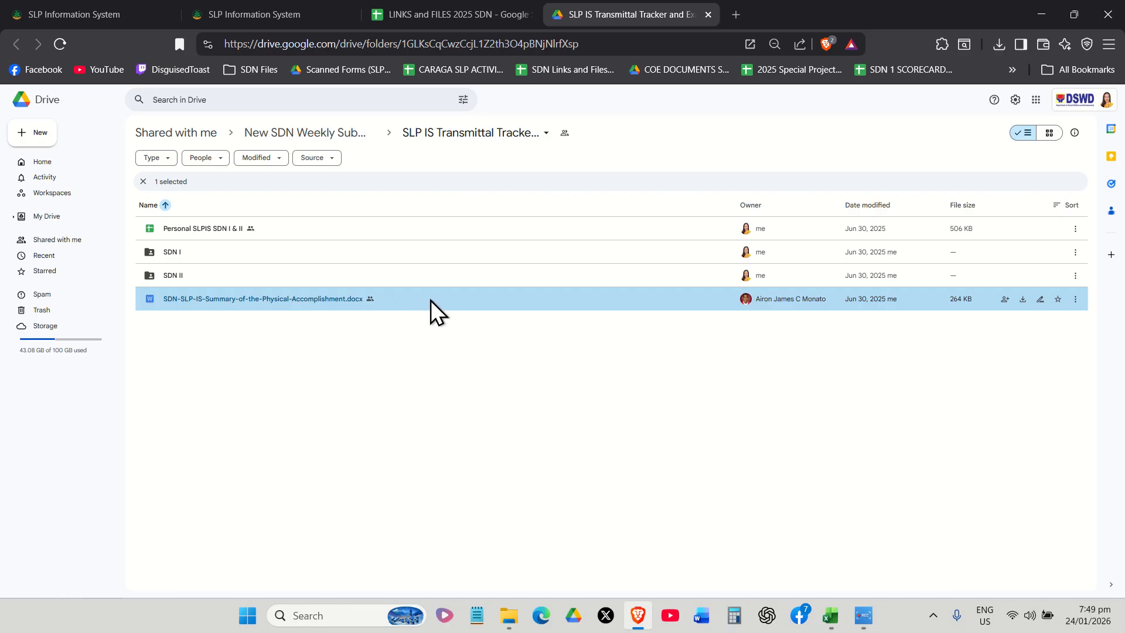
click(1022, 299)
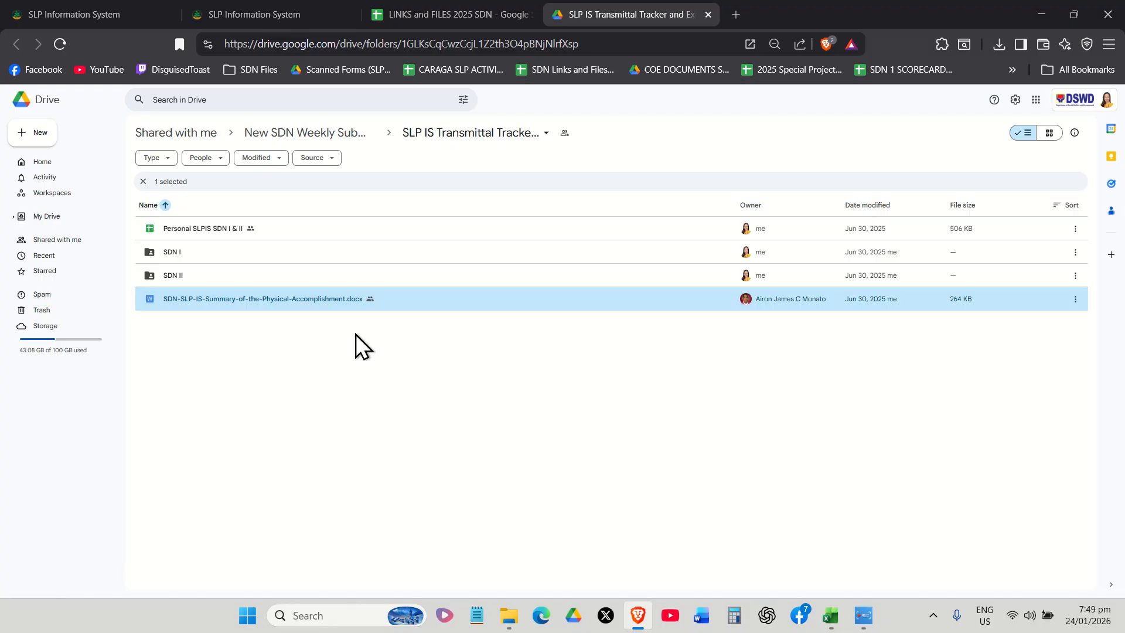
click(58, 146)
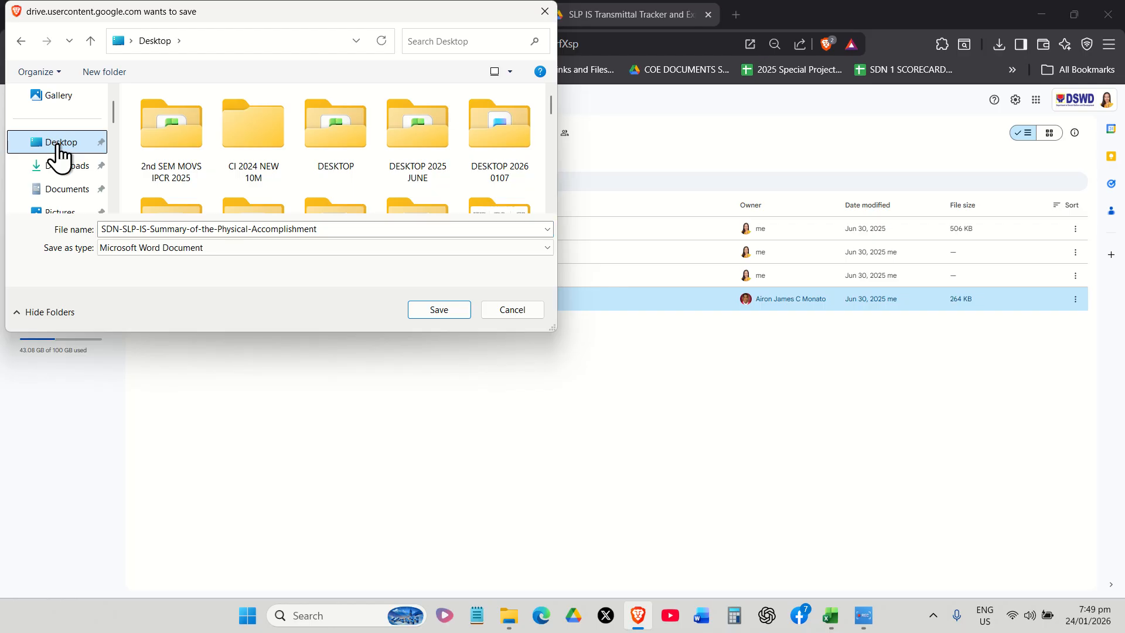
click(439, 314)
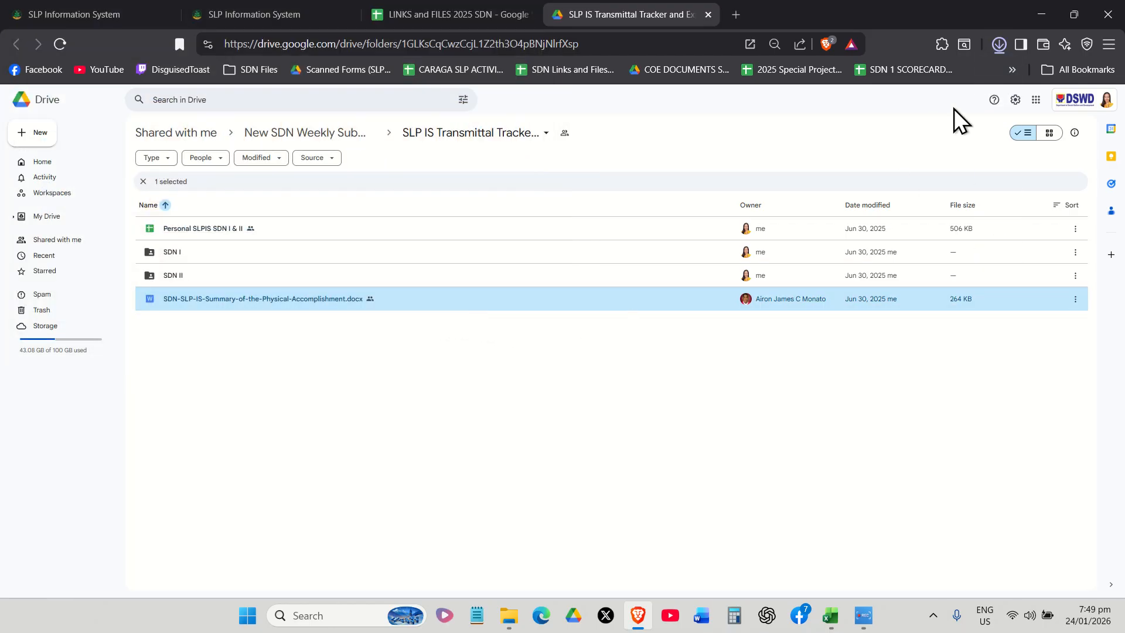
click(1000, 43)
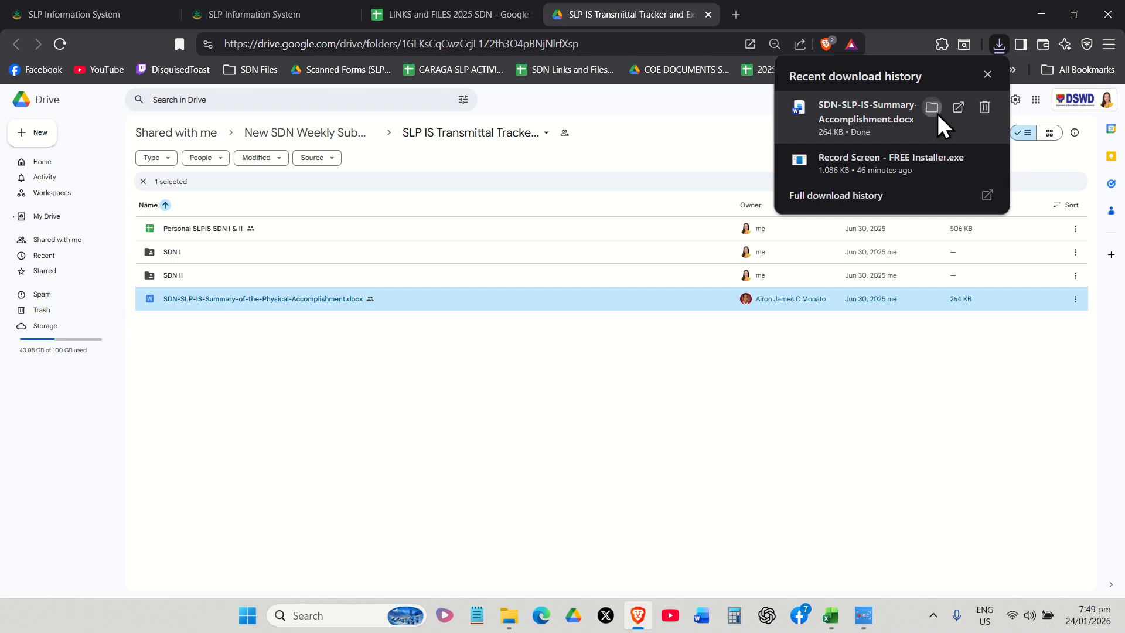
click(938, 113)
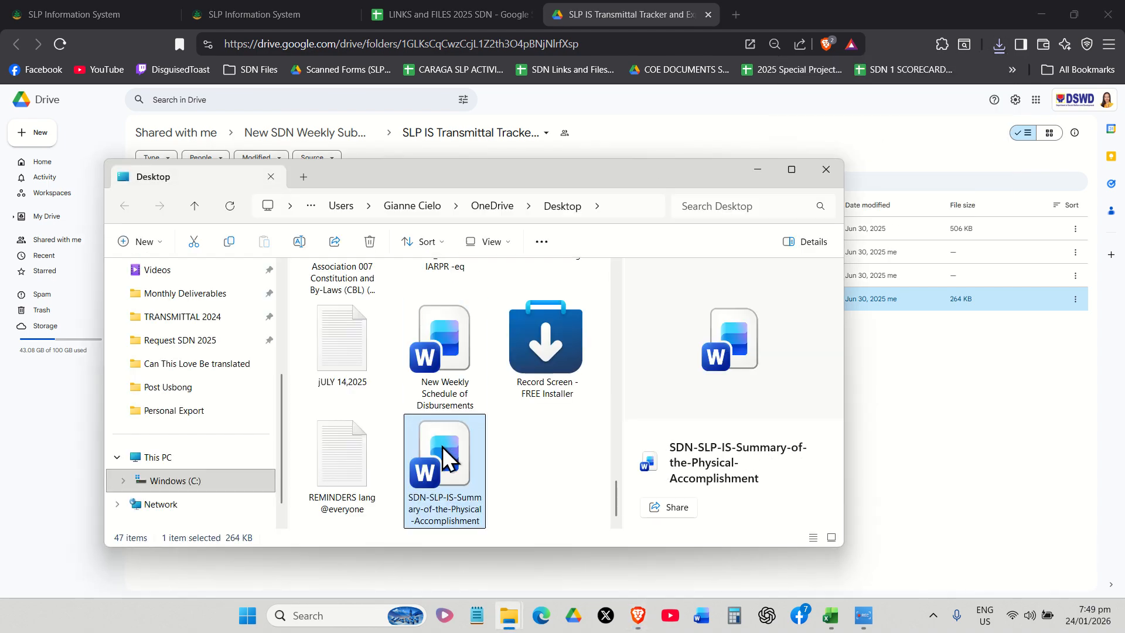
Step: Rename the downloaded document as Mainit SLP-IS-Summary-of-the-Physical-Accomplishment
right_click(440, 485)
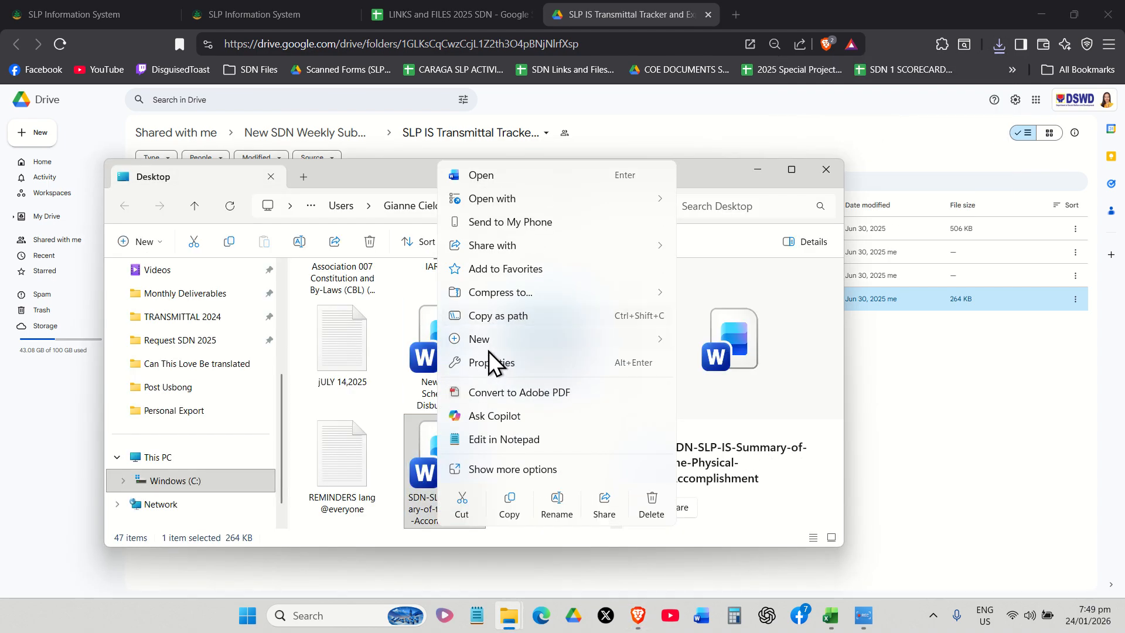
click(556, 504)
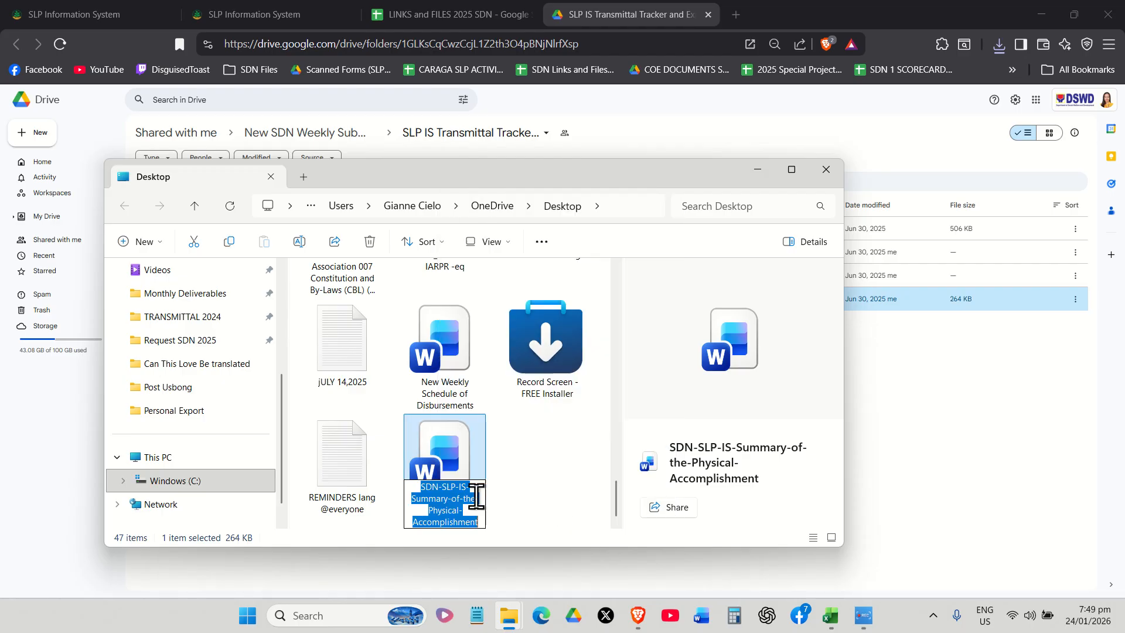
click(435, 491)
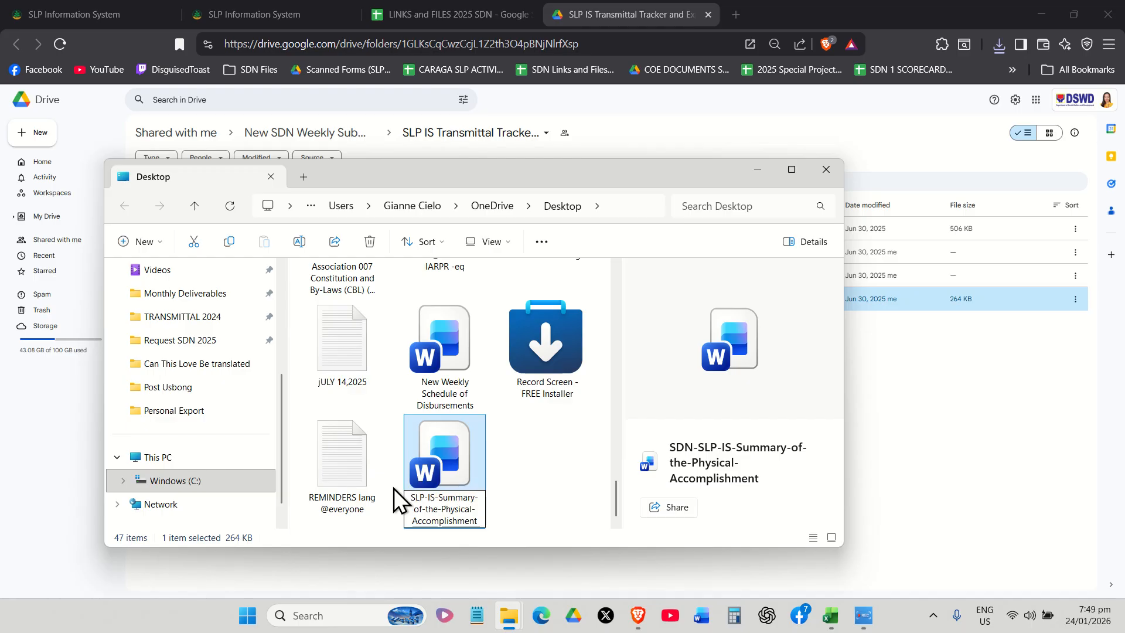
text(Mainit)
key(Return)
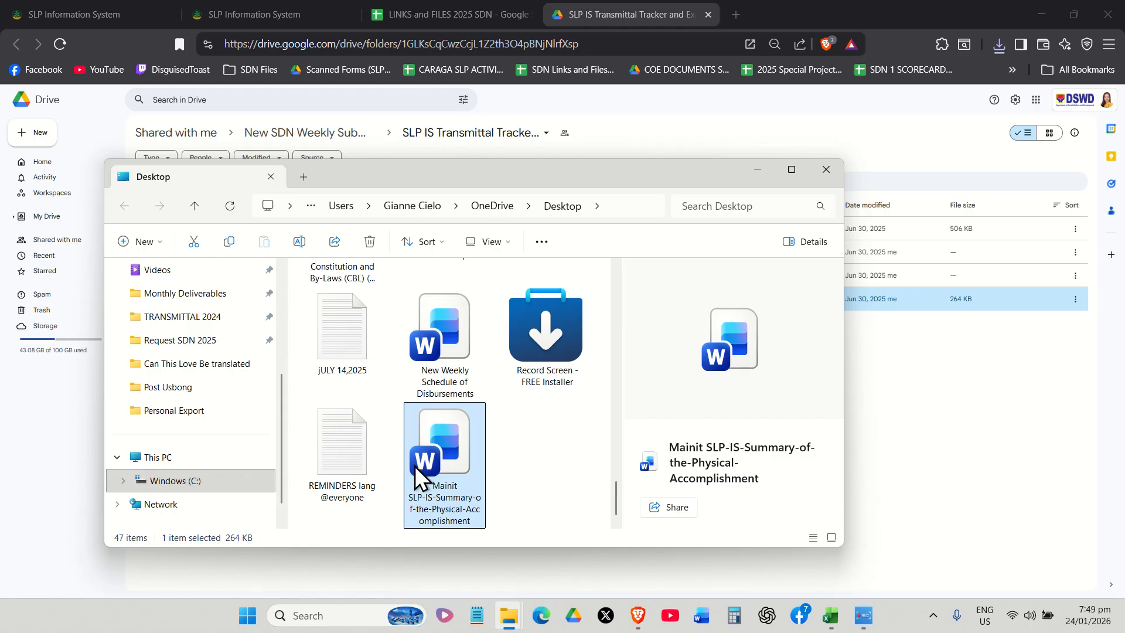
Step: Rename the document as ALEGRIA SLP-IS-Summary-of-the-Physical-Accomplishment and open it in Word with editing enabled
right_click(445, 475)
click(548, 463)
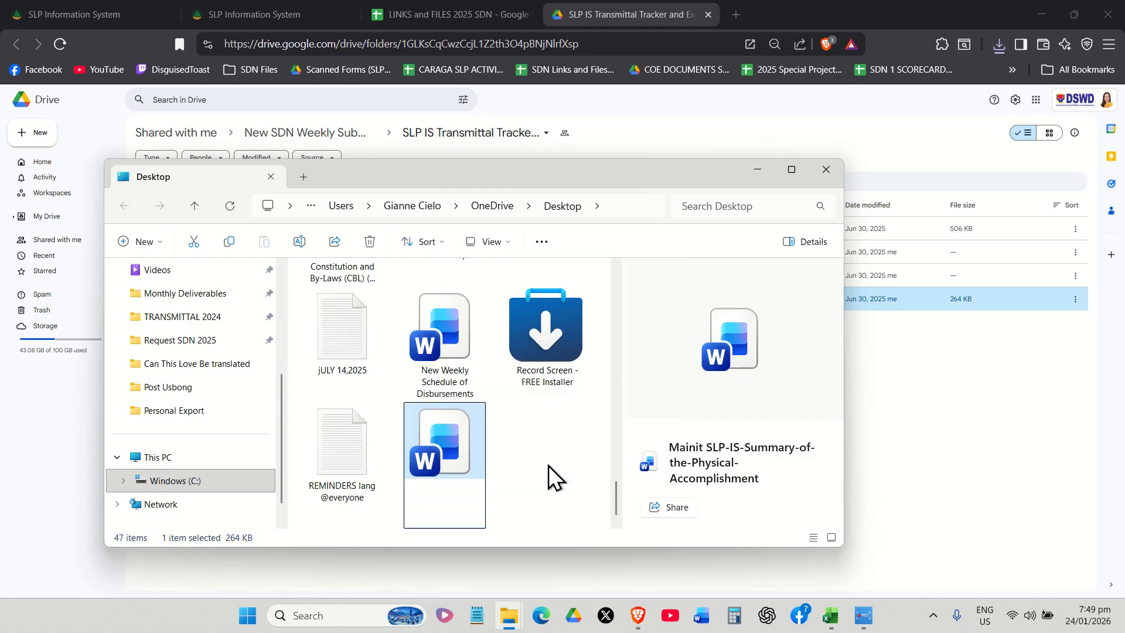
double_click(429, 486)
text(ALE)
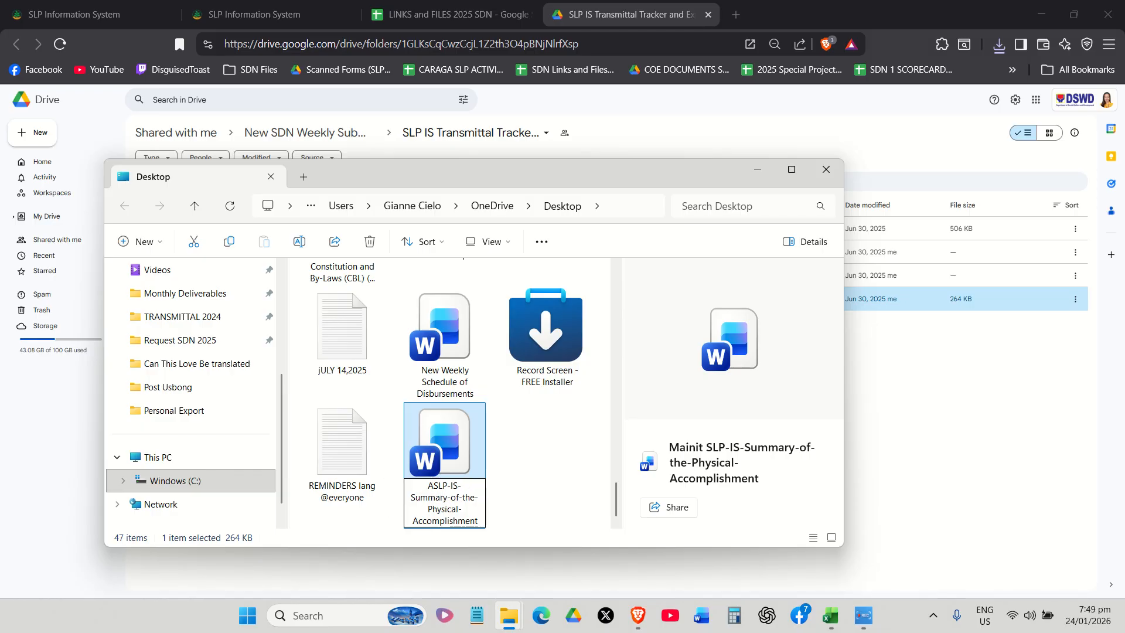
key(Return)
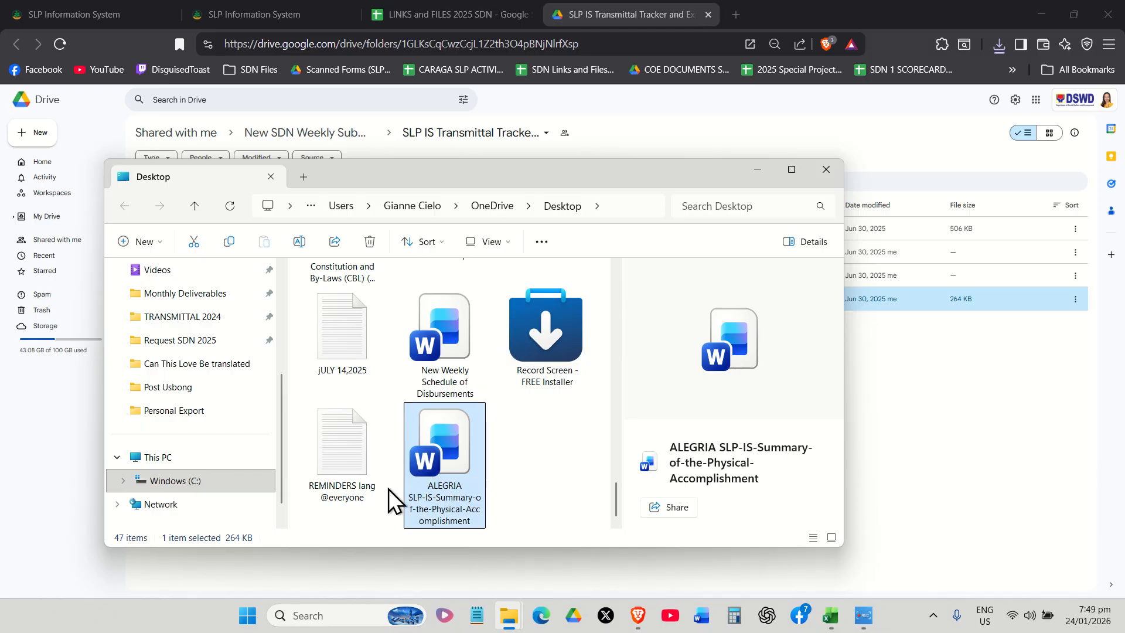
double_click(455, 459)
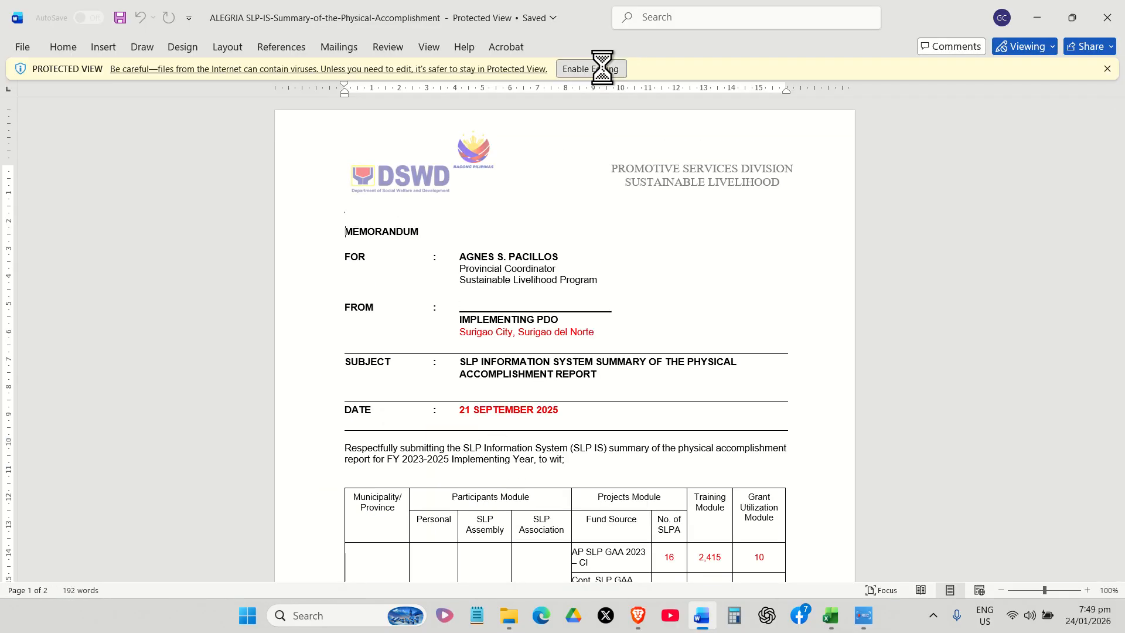
click(602, 68)
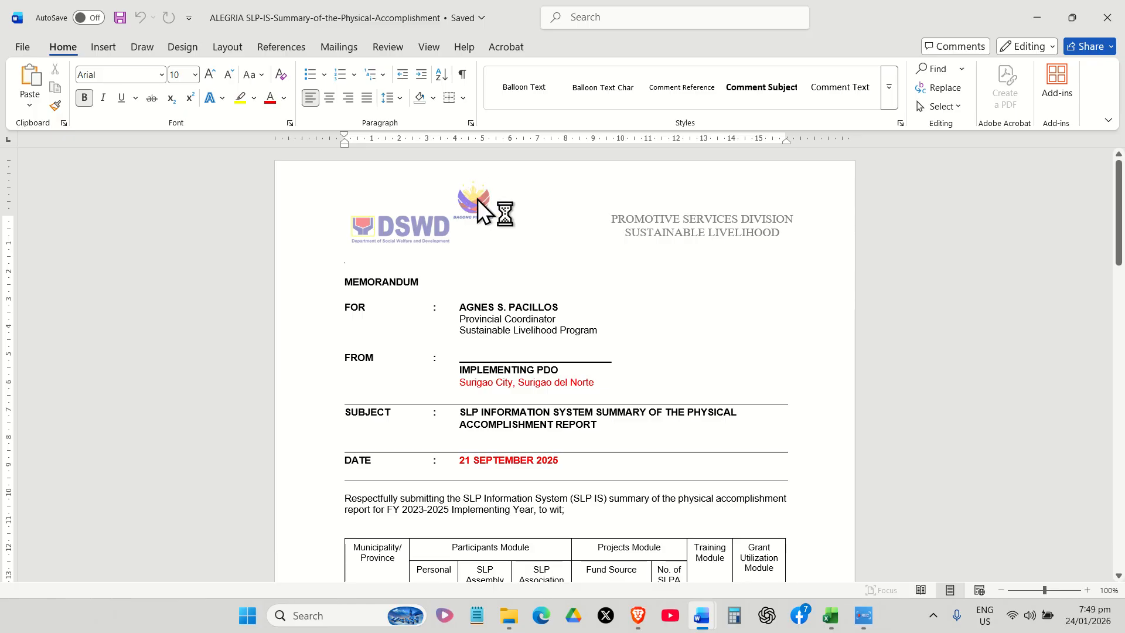
Step: Move the Bagong Pilipinas logo in the first page header slightly lower beside the DSWD logo and return to the body text
double_click(475, 207)
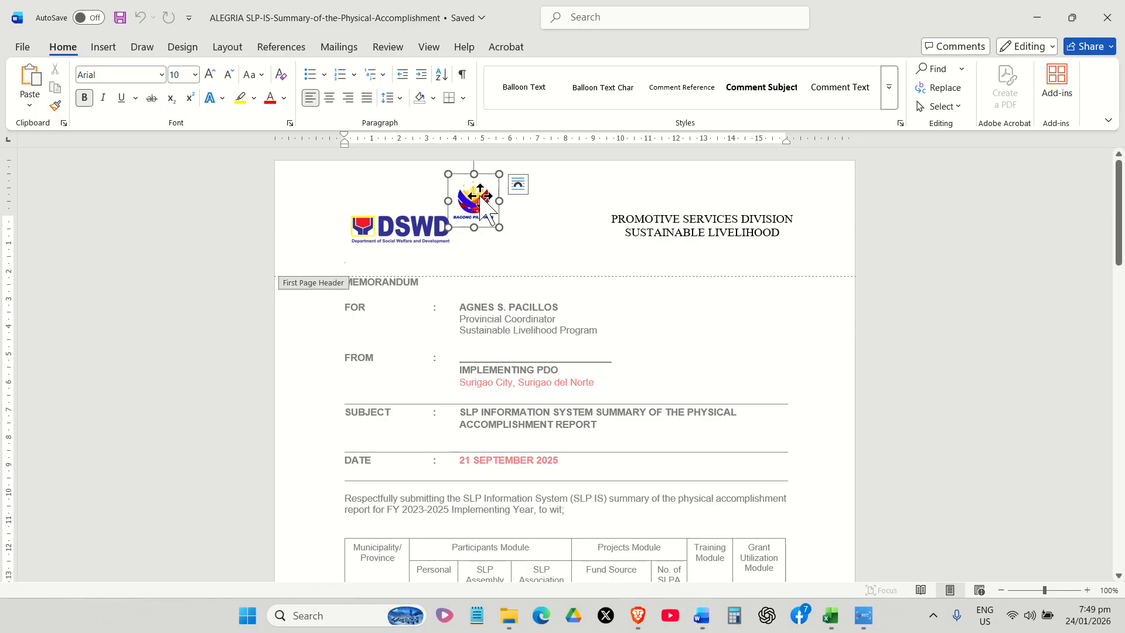
drag(480, 196, 498, 204)
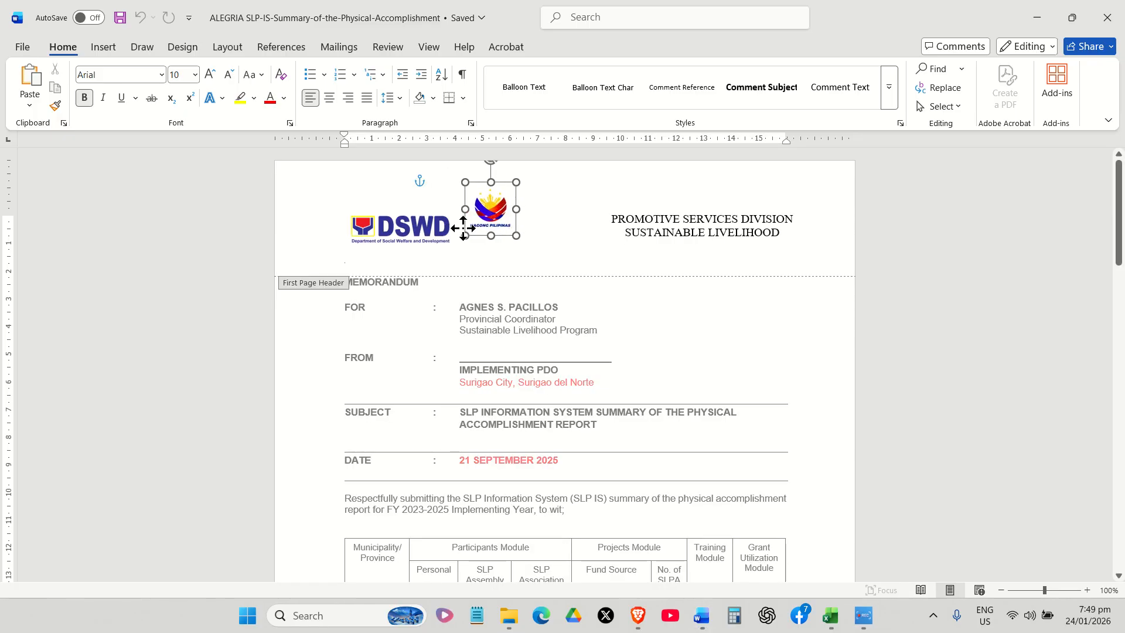
click(423, 226)
click(487, 199)
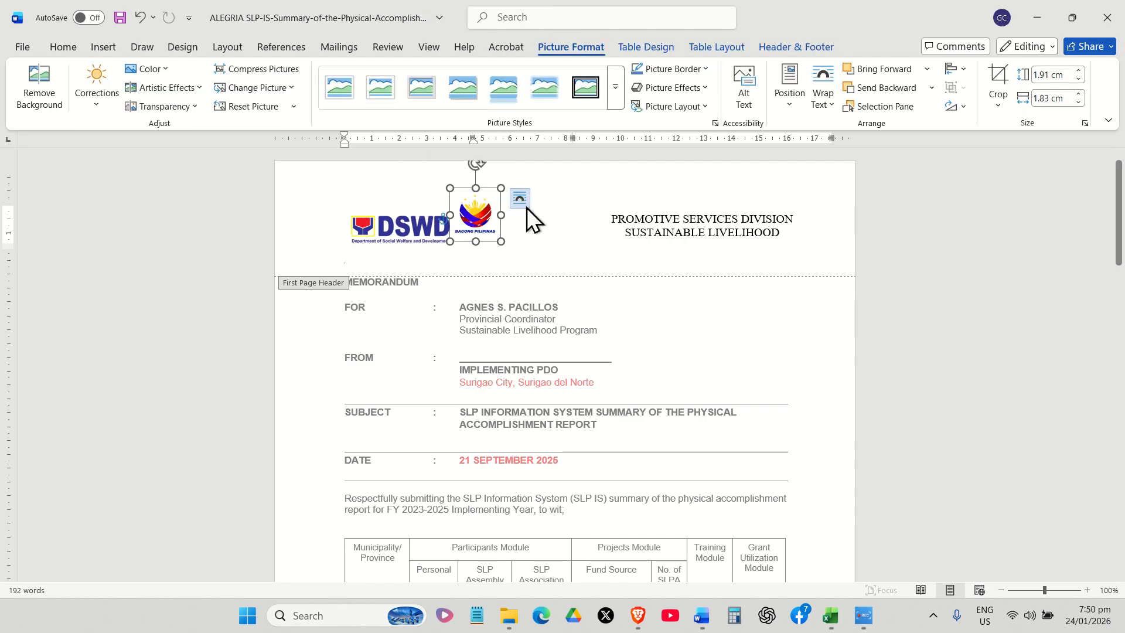
click(523, 202)
click(582, 176)
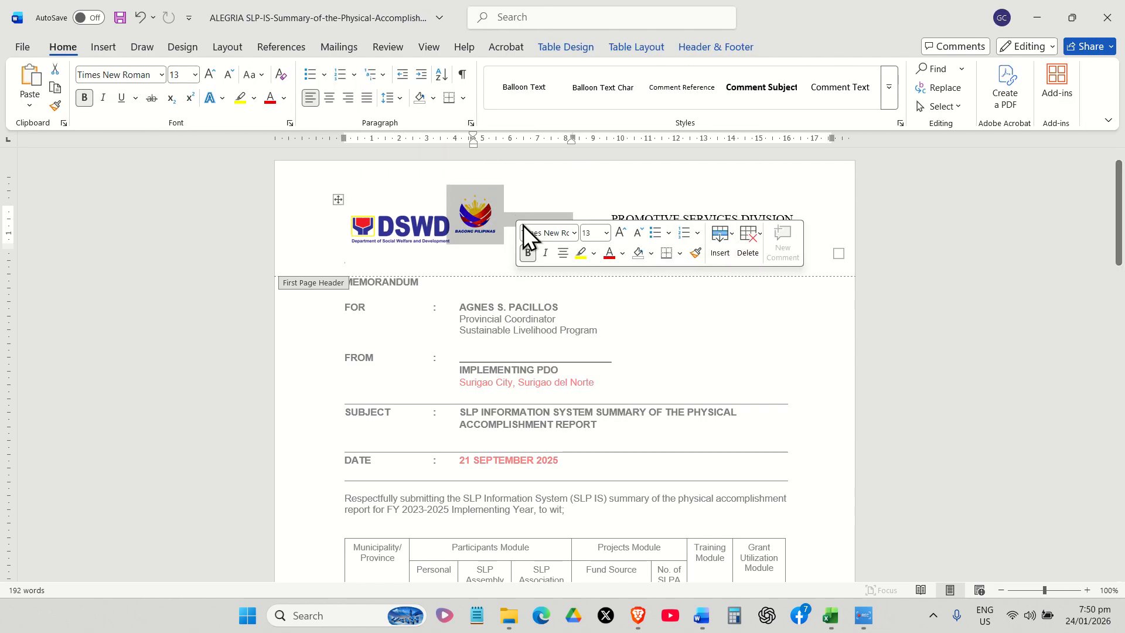
double_click(586, 340)
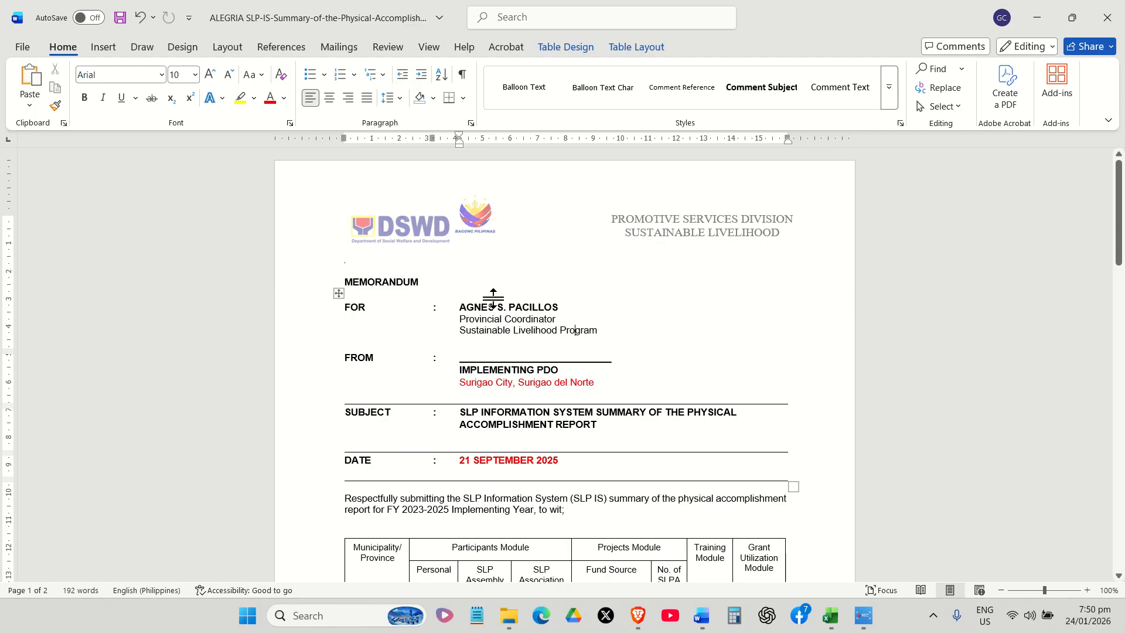
Step: Examine the memorandum's FOR block and the blank name line and position in its FROM block
scroll(493, 297, down, 3)
scroll(493, 298, up, 1)
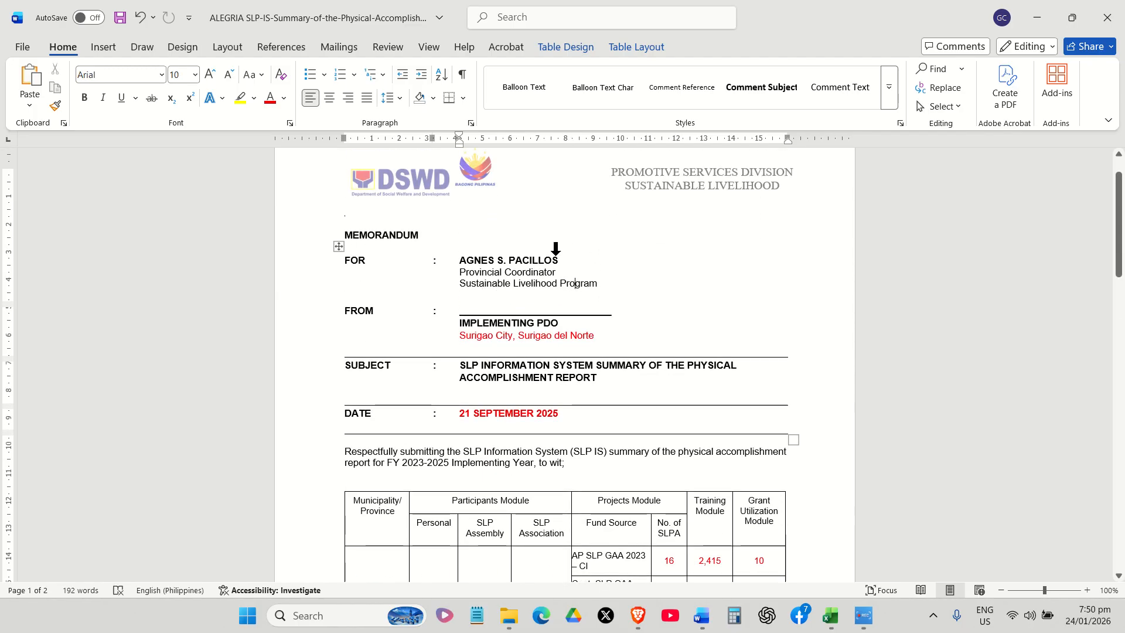
drag(557, 275, 448, 266)
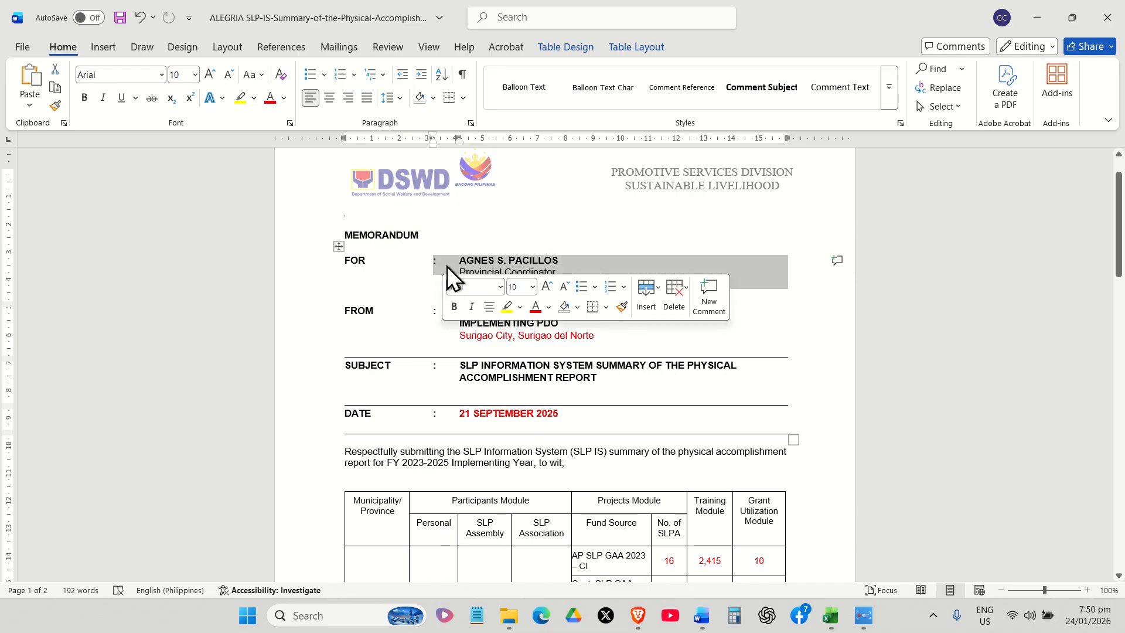
click(794, 313)
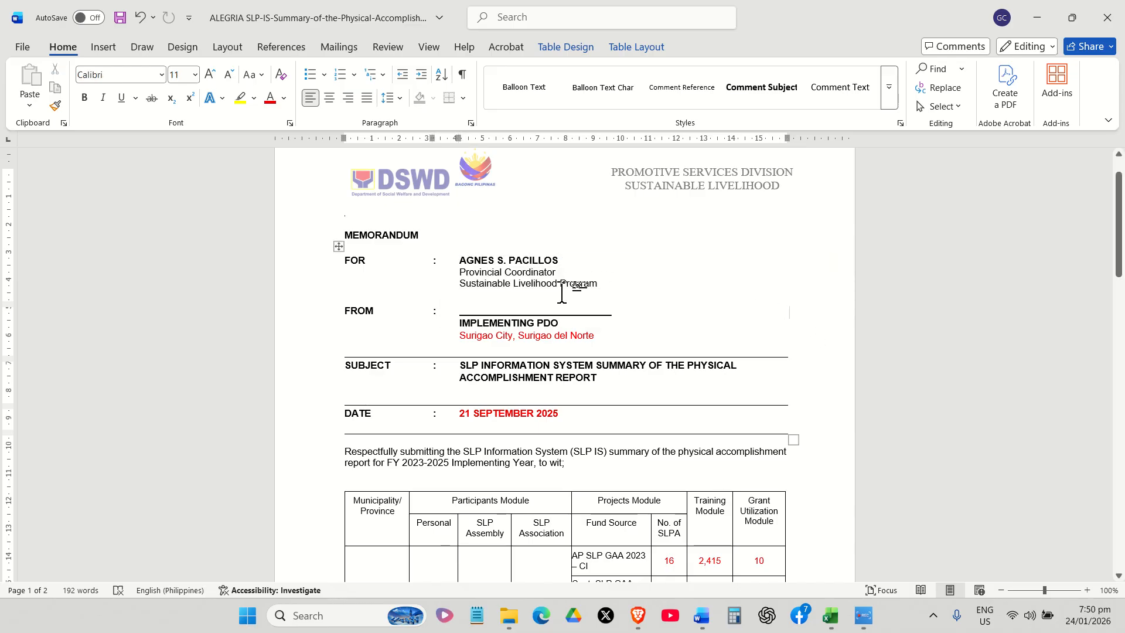
scroll(561, 293, down, 2)
drag(610, 261, 456, 263)
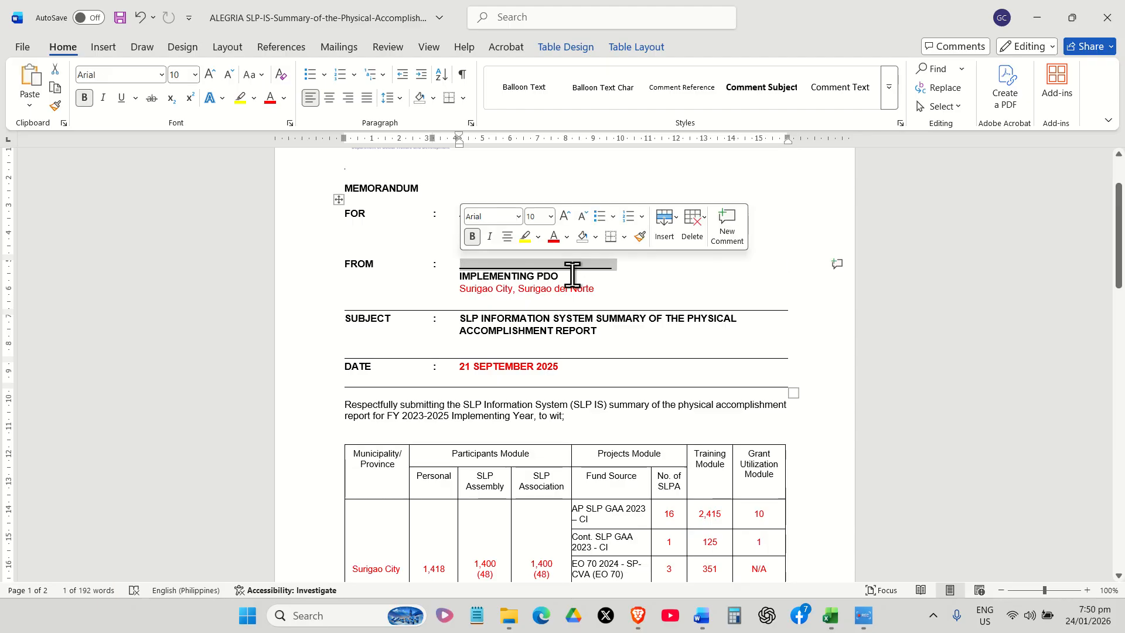
click(572, 275)
click(452, 281)
click(433, 286)
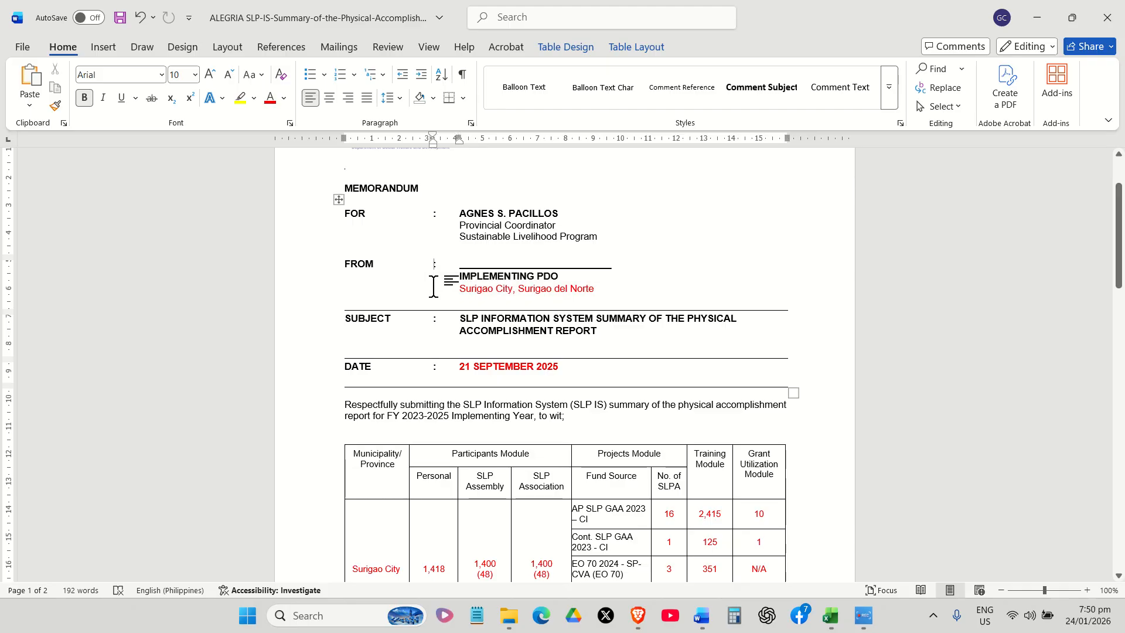
Step: Replace Surigao City with Alegria in the location line of the memorandum's FROM block
drag(512, 289, 468, 288)
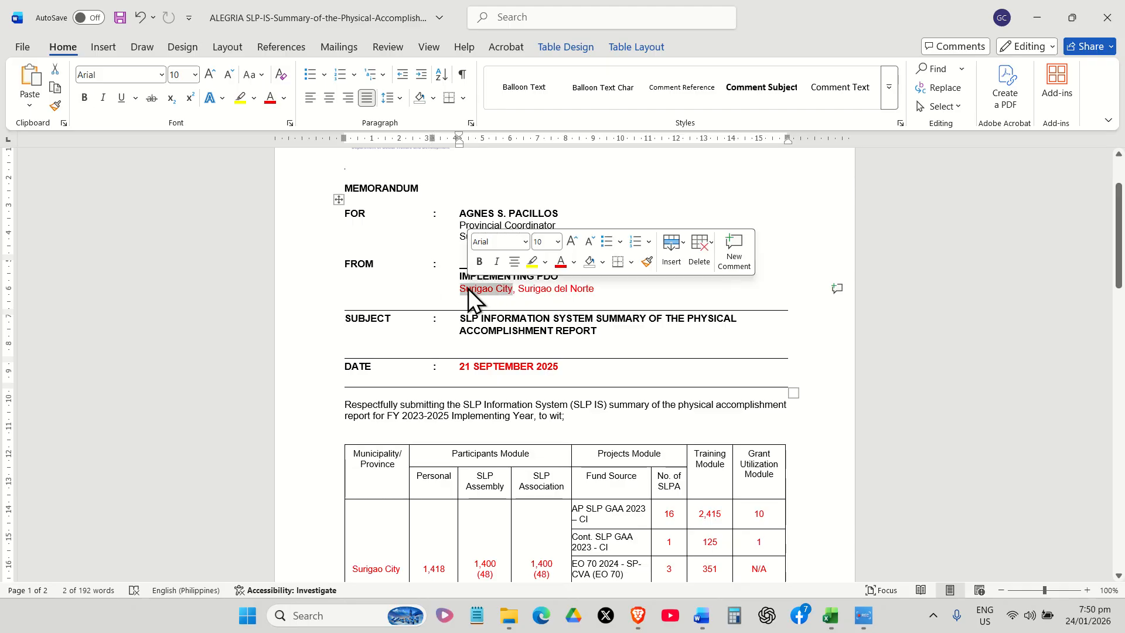
text(Ae)
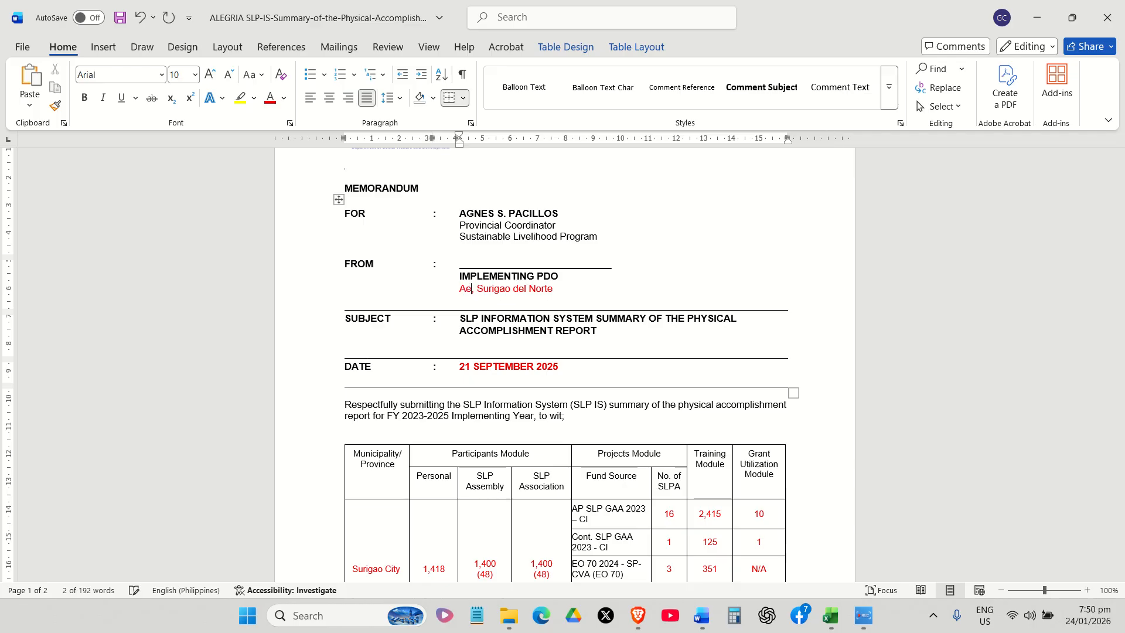
key(BackSpace)
text(legria)
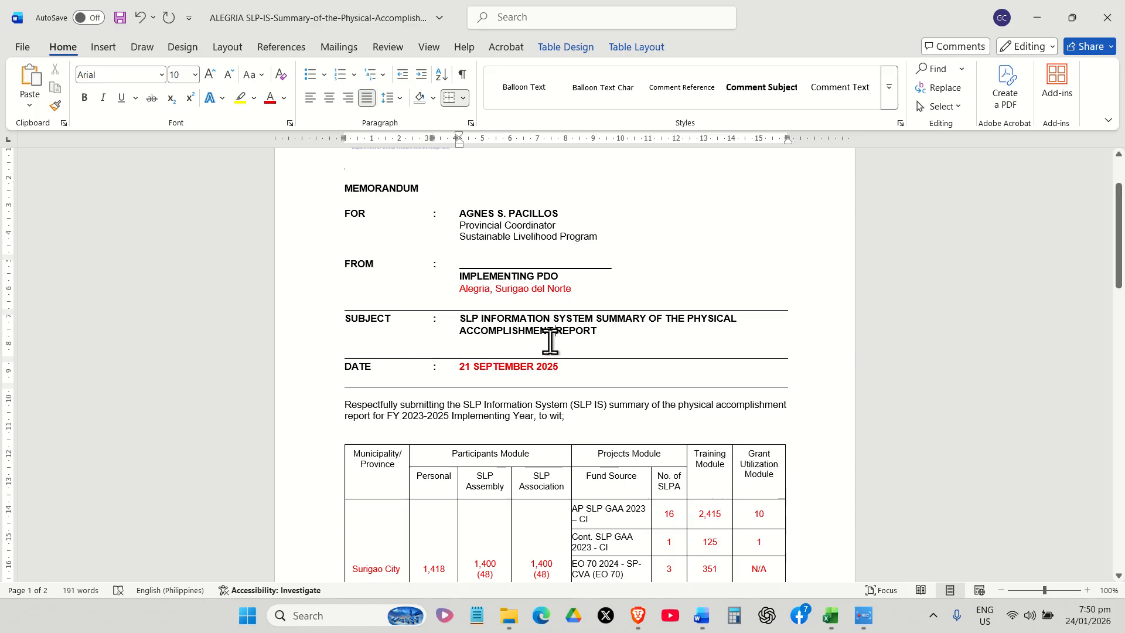
Step: Check the system calendar and set the day in the memorandum's DATE line to 26
drag(555, 331, 489, 331)
click(574, 373)
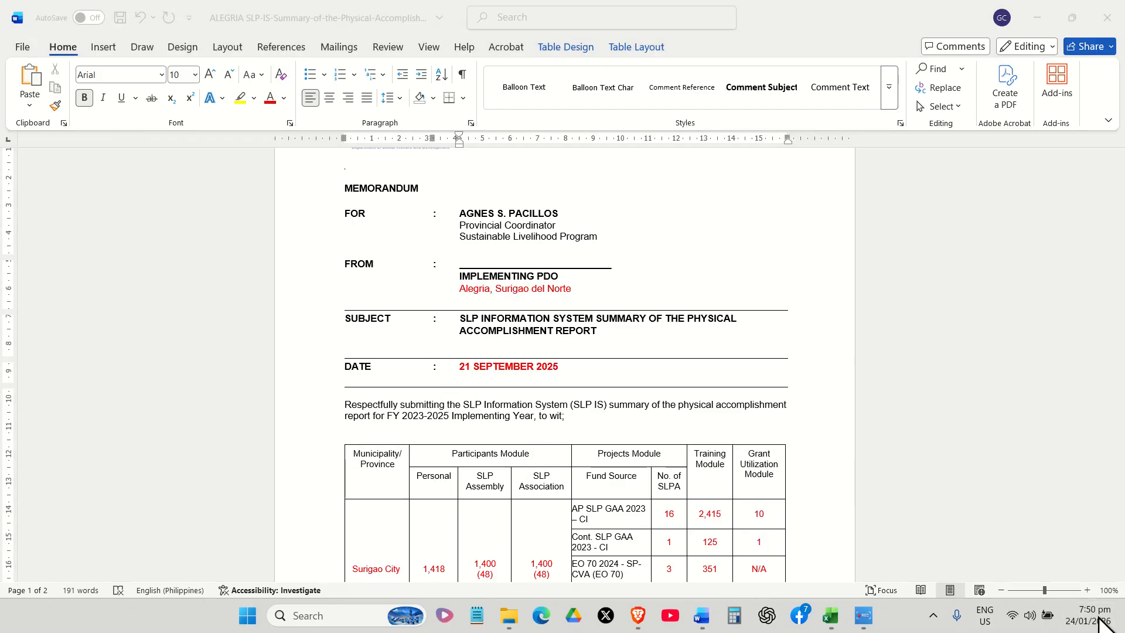
click(1083, 613)
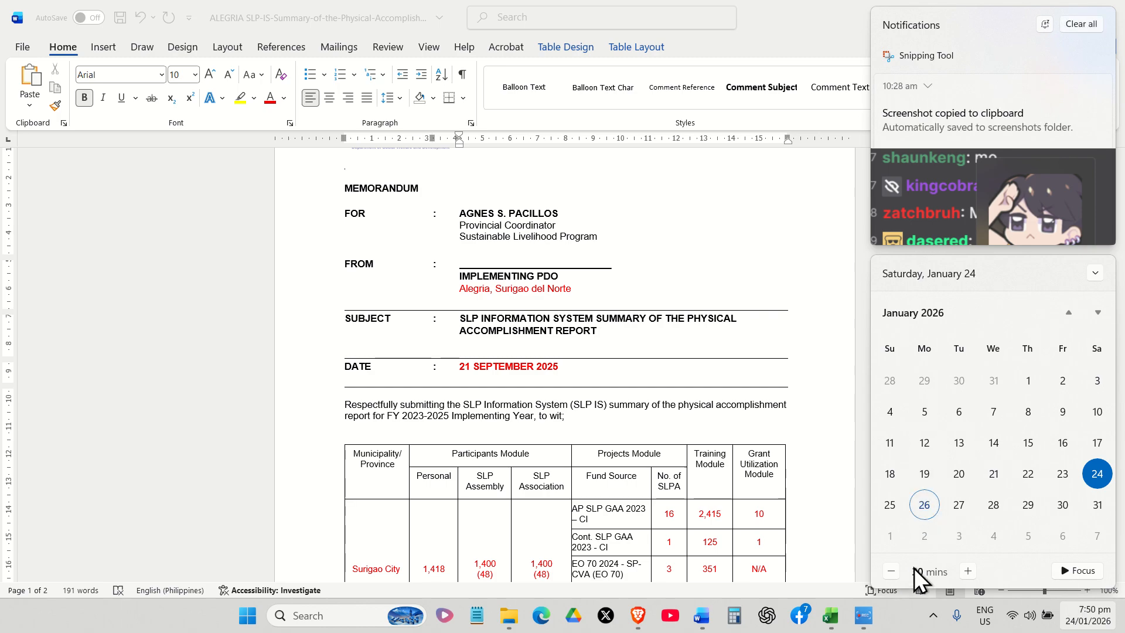
click(462, 367)
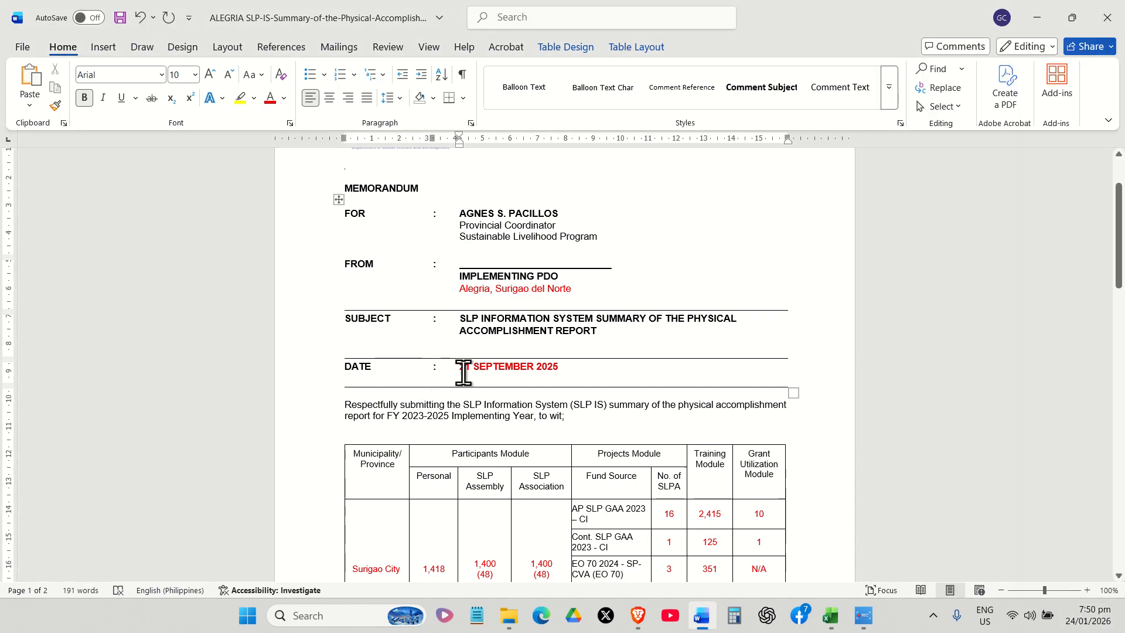
key(shift+Right)
text(6)
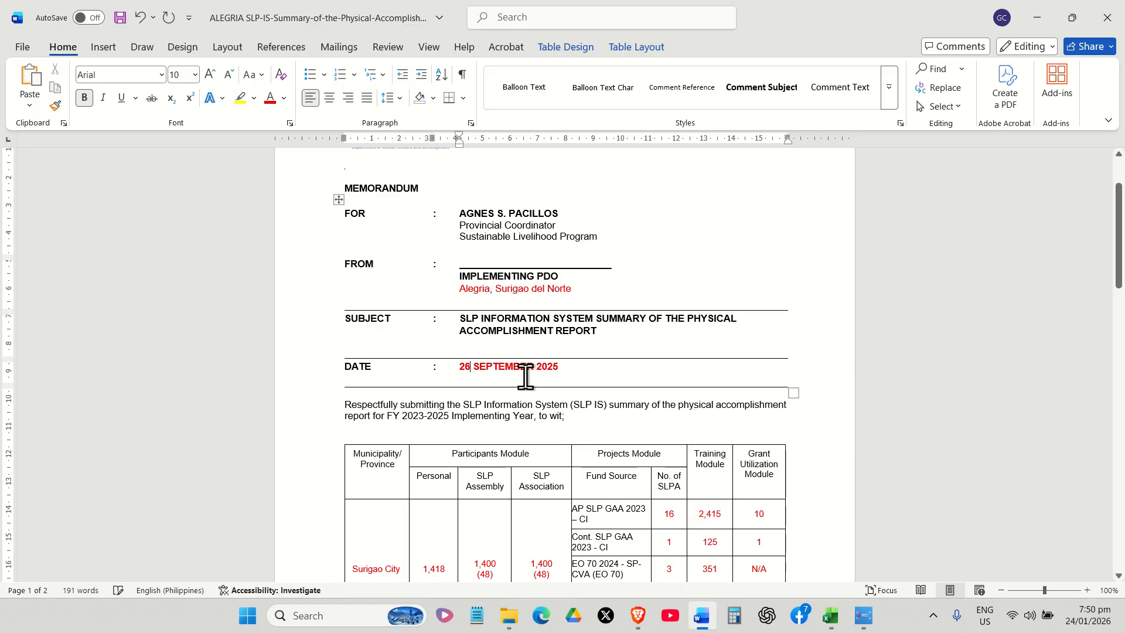
Step: Change the month and year in the memorandum's DATE line to JANUARY 2026
click(513, 368)
key(BackSpace)
key(BackSpace)
key(BackSpace)
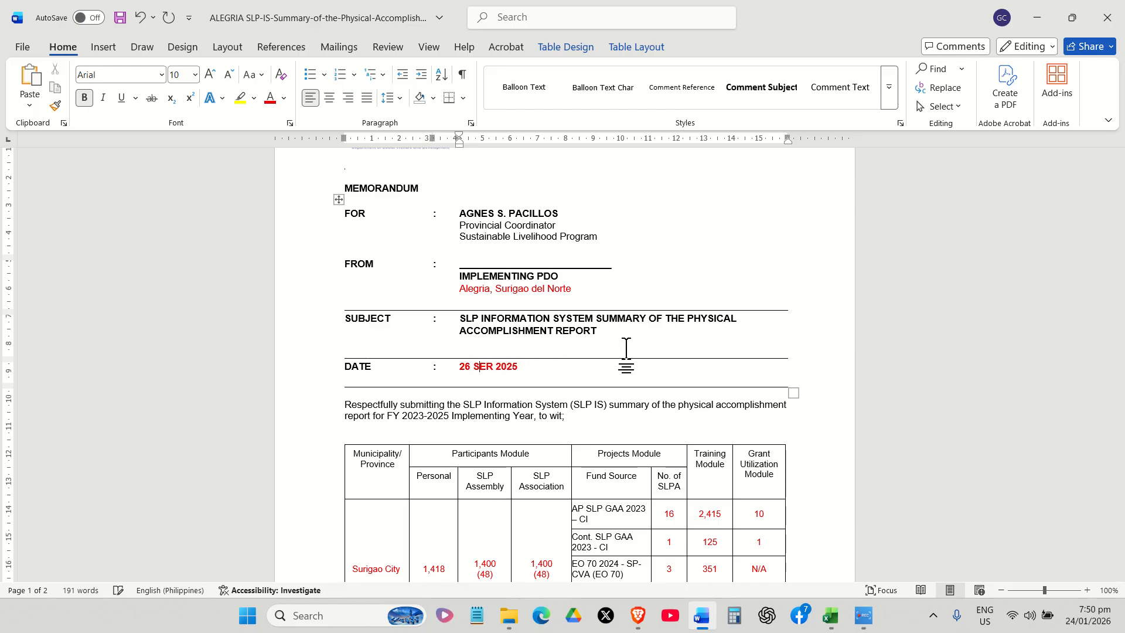
key(BackSpace)
key(Delete)
key(Delete)
key(Delete)
text(JANUARY)
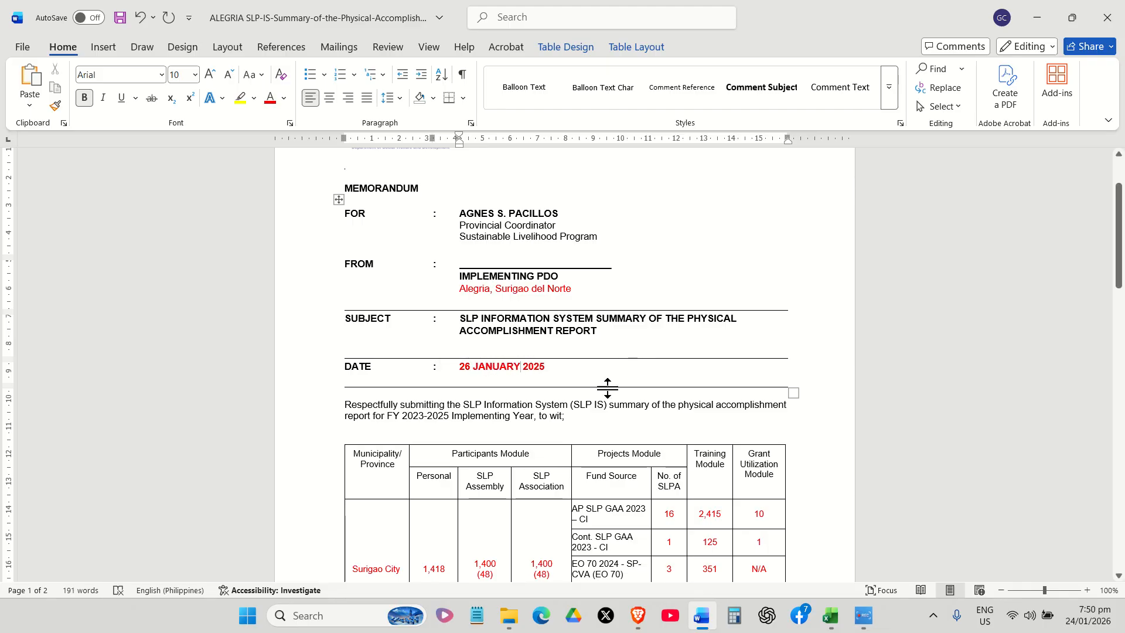
click(545, 368)
key(BackSpace)
text(6)
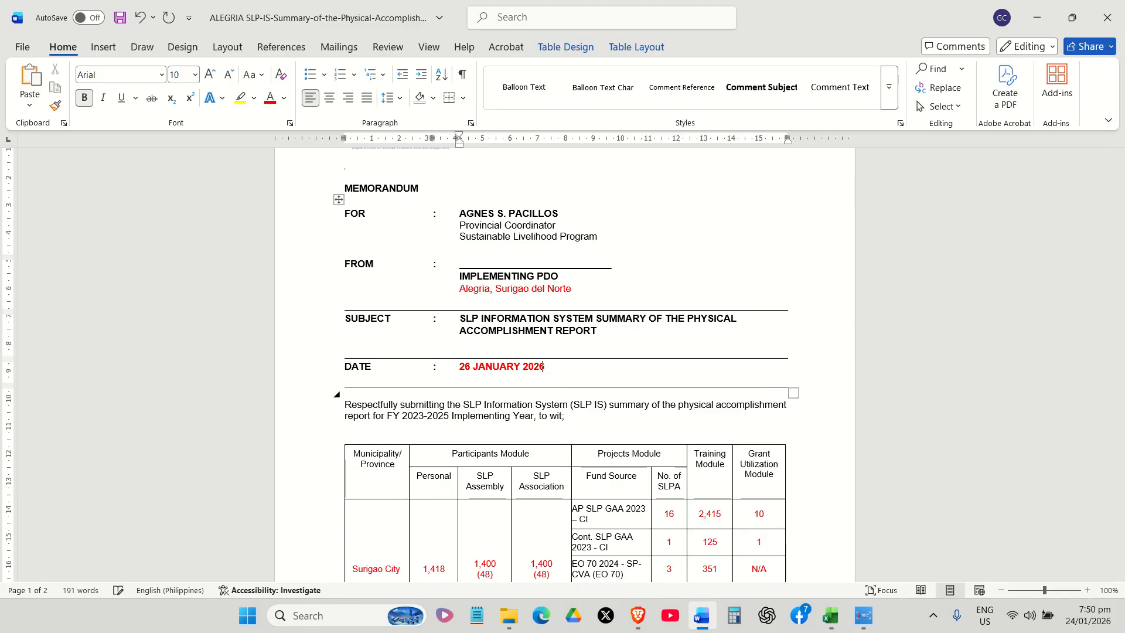
Step: Replace the Municipality/Province entry in the physical accomplishment table with Alegria, Surigao del Norte
scroll(618, 435, down, 4)
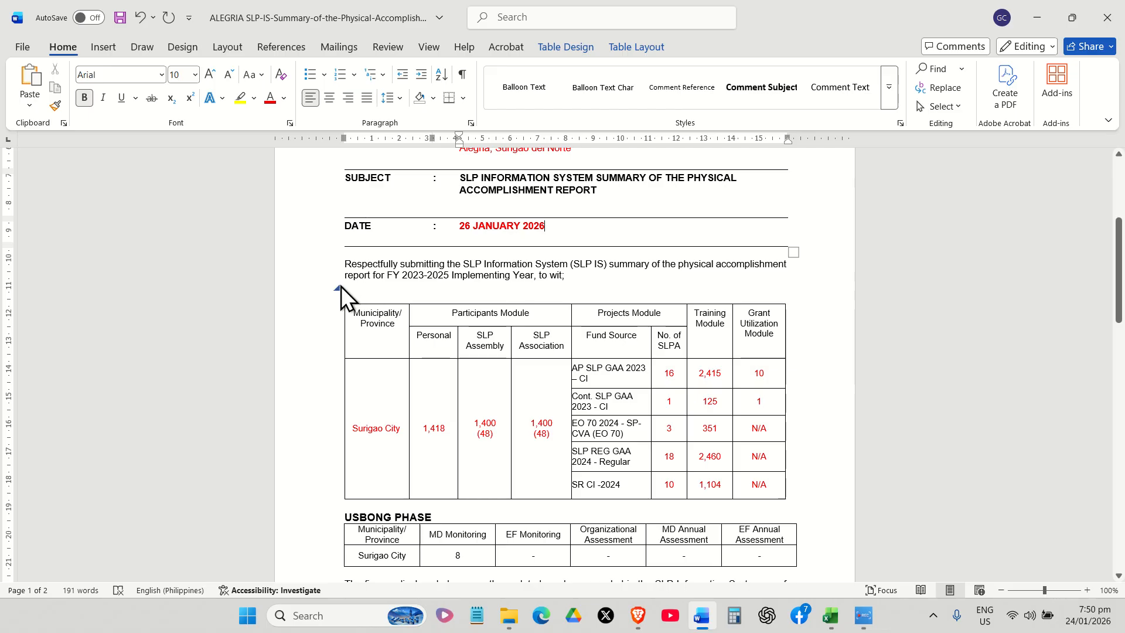
drag(387, 275, 451, 276)
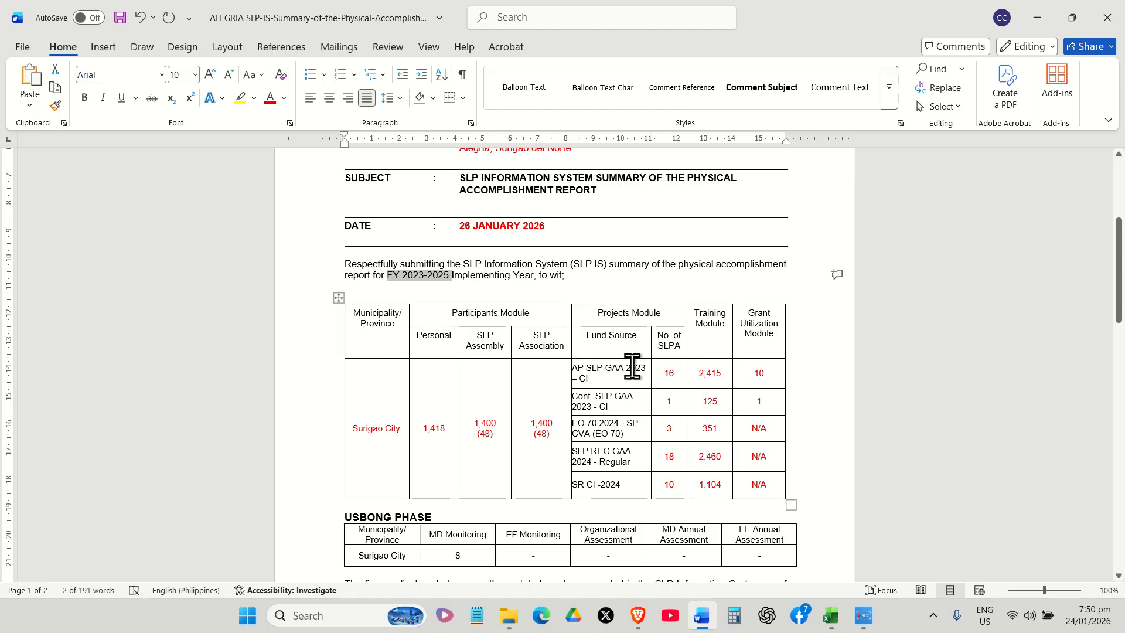
click(556, 388)
scroll(473, 394, down, 1)
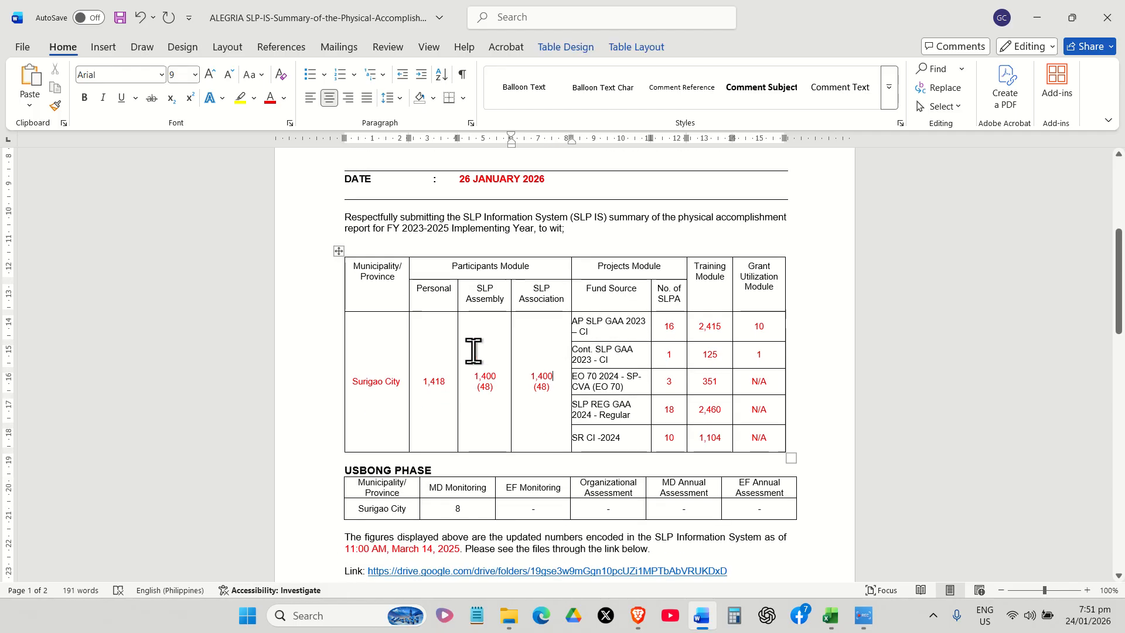
drag(359, 271, 382, 273)
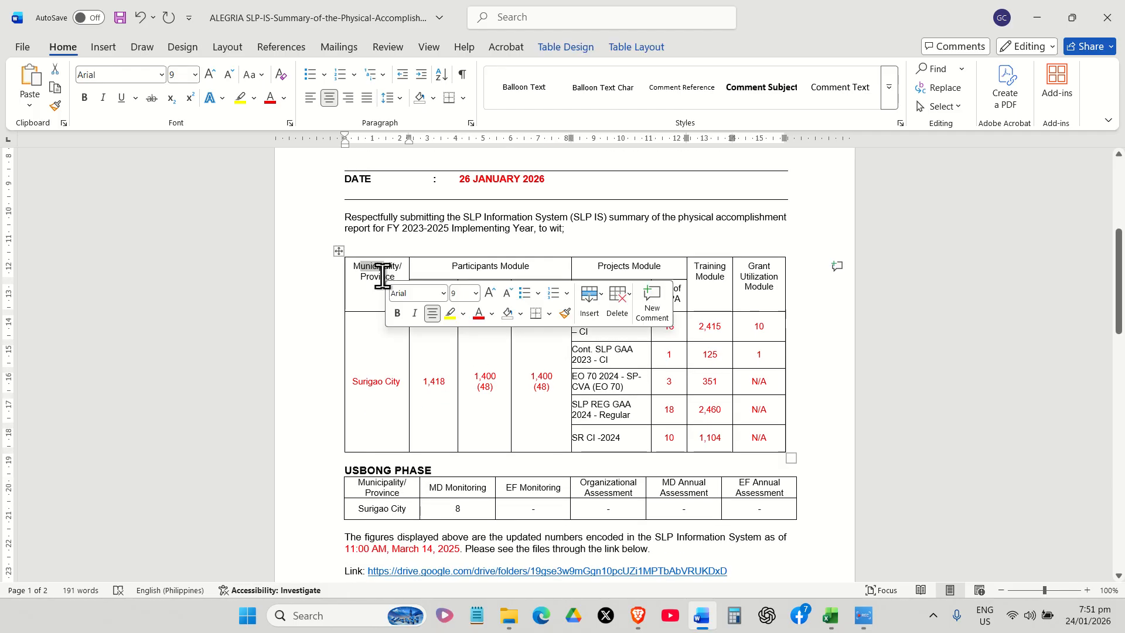
click(393, 385)
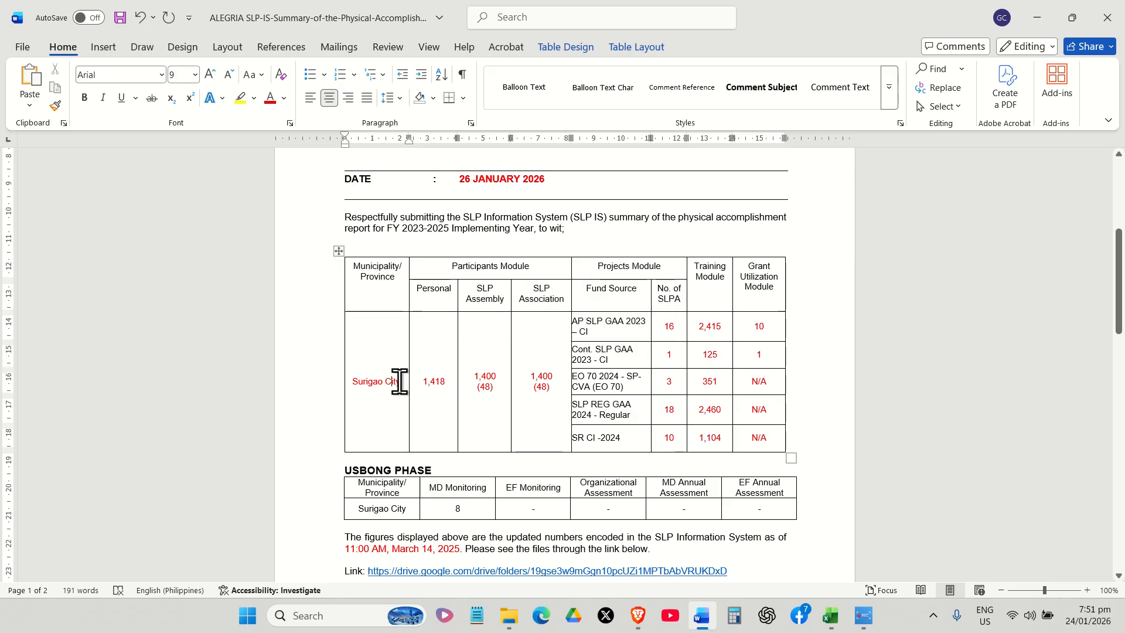
drag(399, 381, 353, 380)
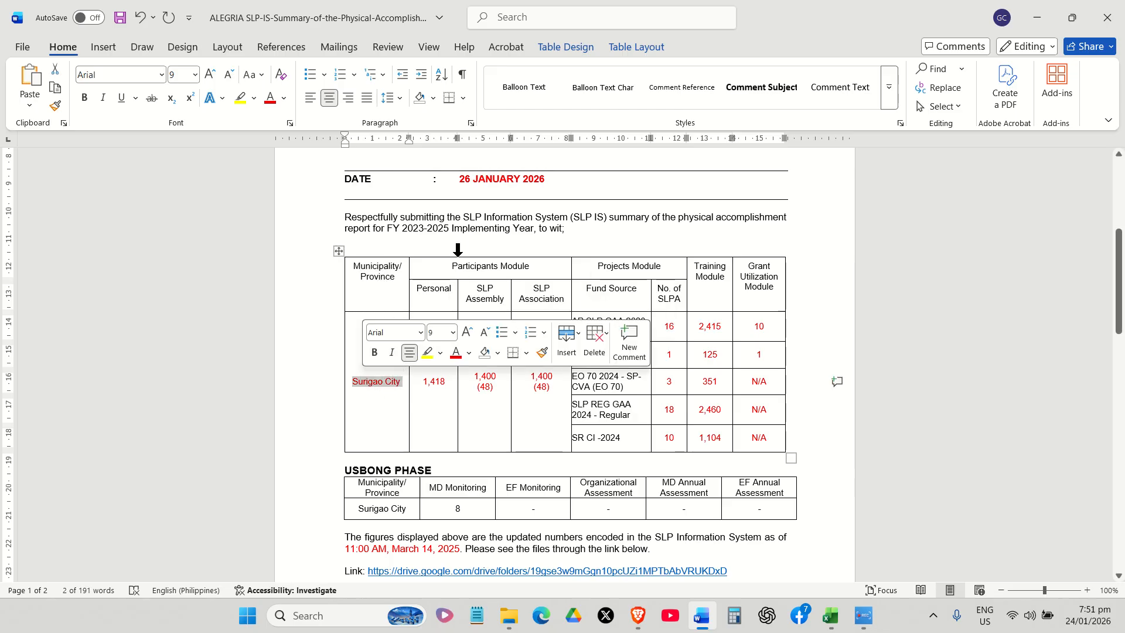
text(aL)
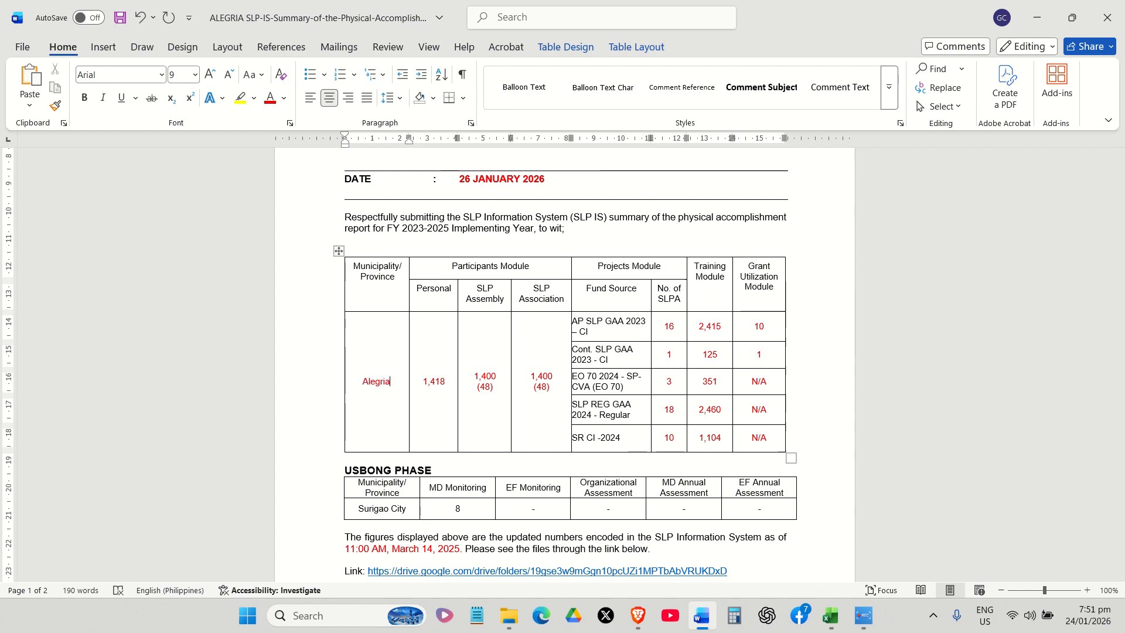
text(Surigao de)
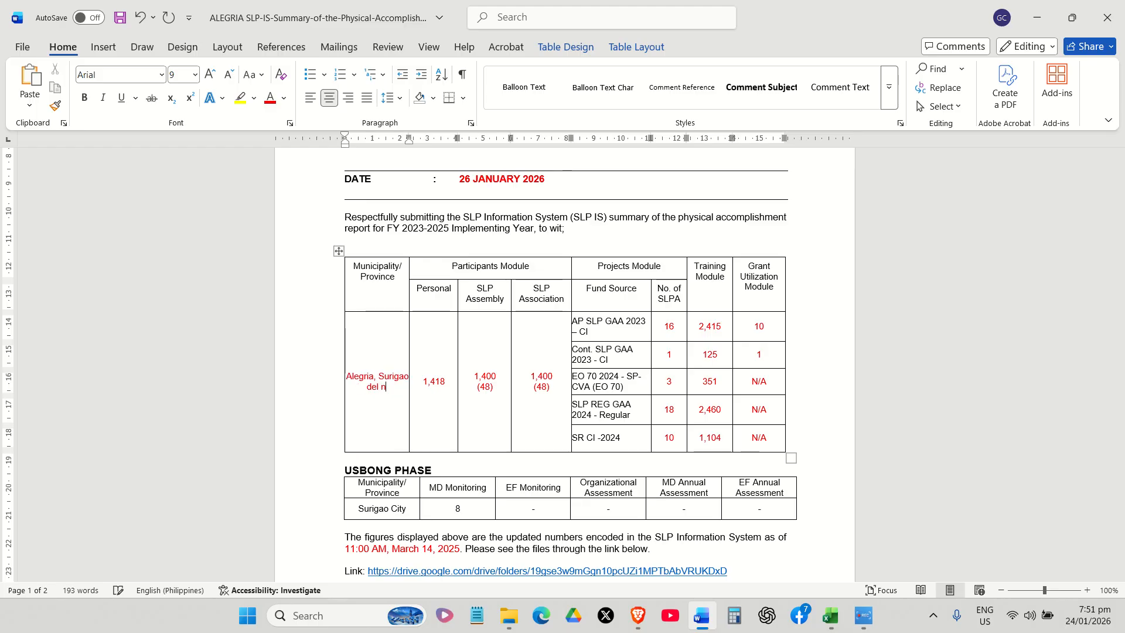
text(l Norte)
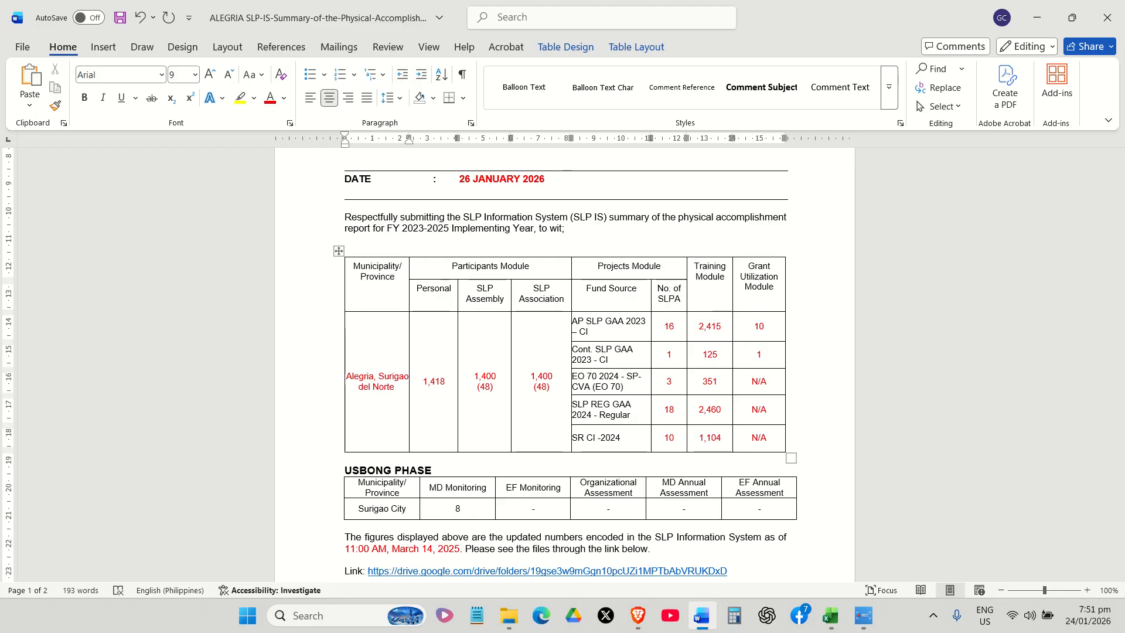
Step: Look up Alegria's project ID count in the Excel pivot table and enter 156 as the Personal figure in the Word memorandum's table
drag(422, 288, 439, 289)
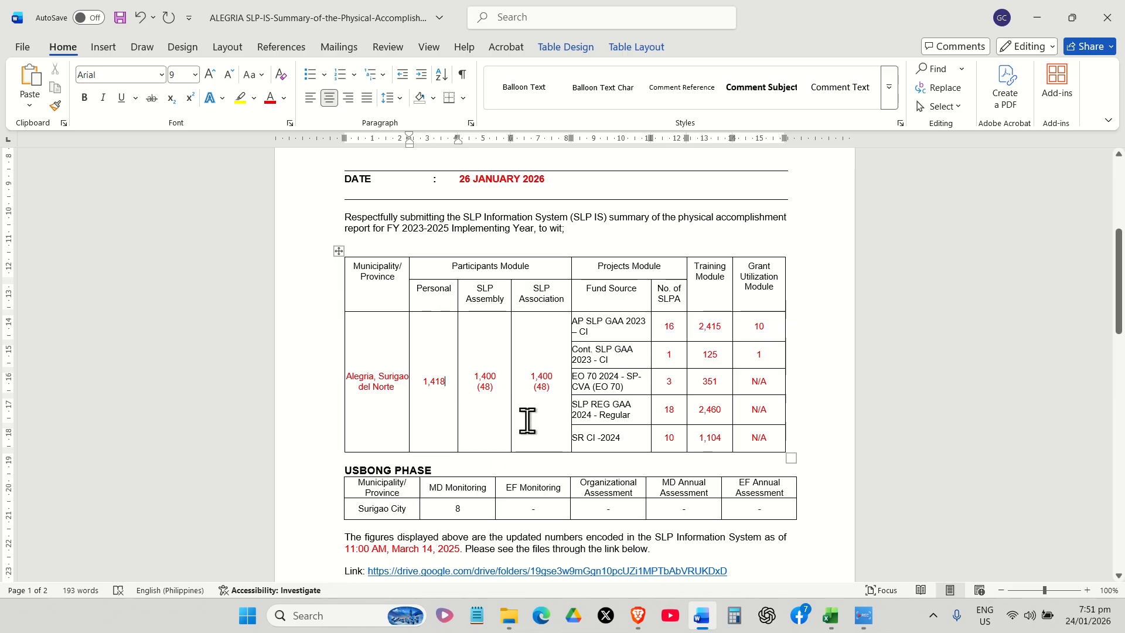
click(832, 617)
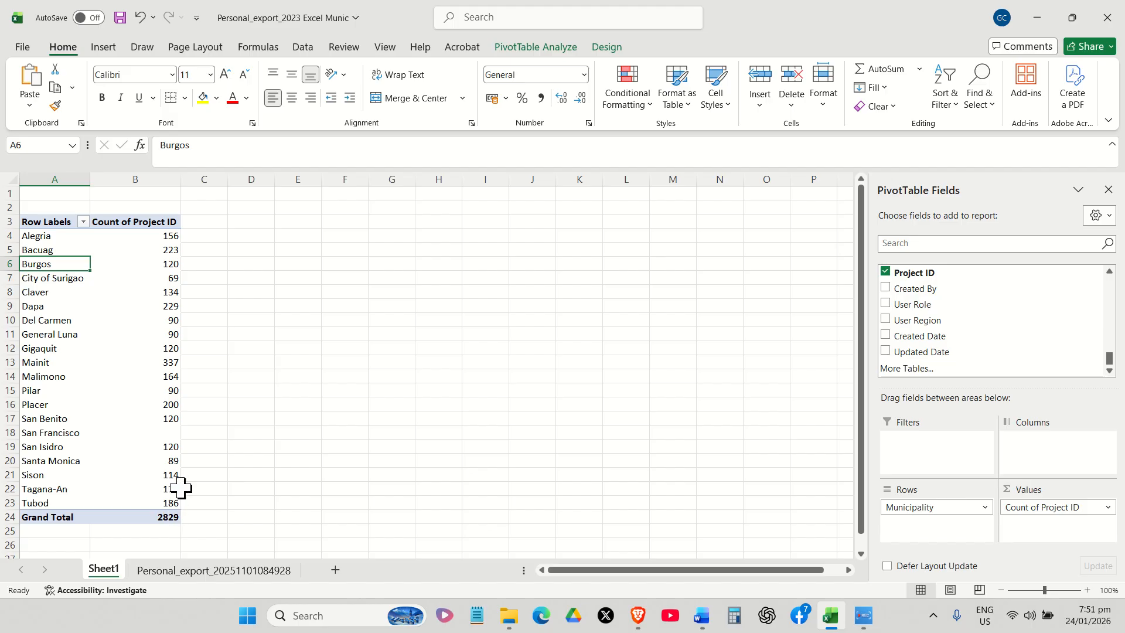
click(170, 234)
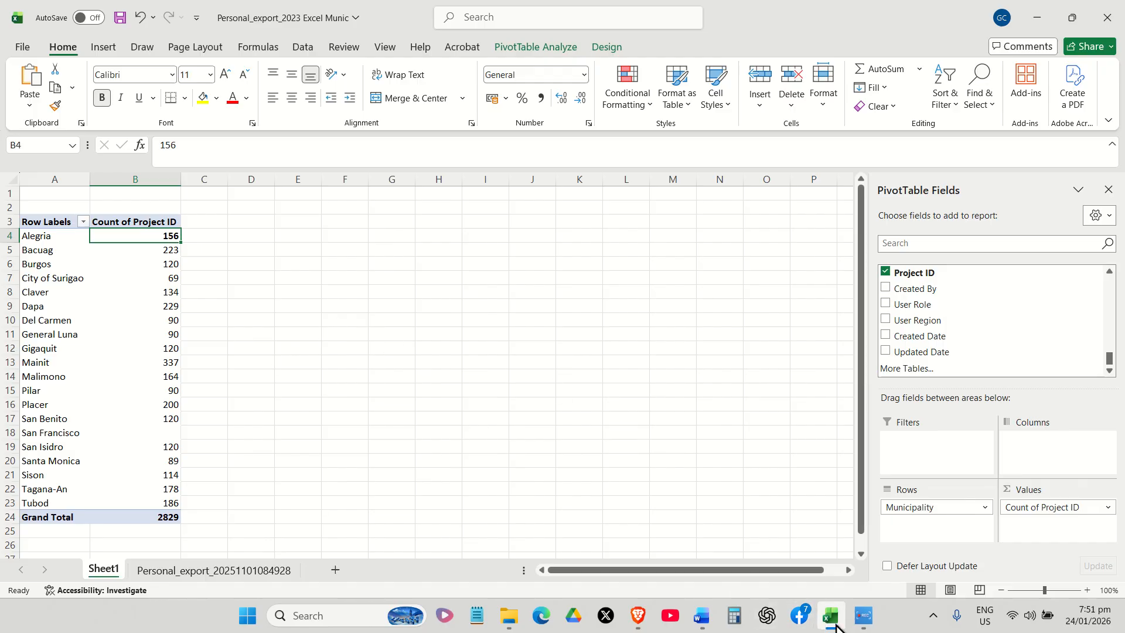
click(701, 615)
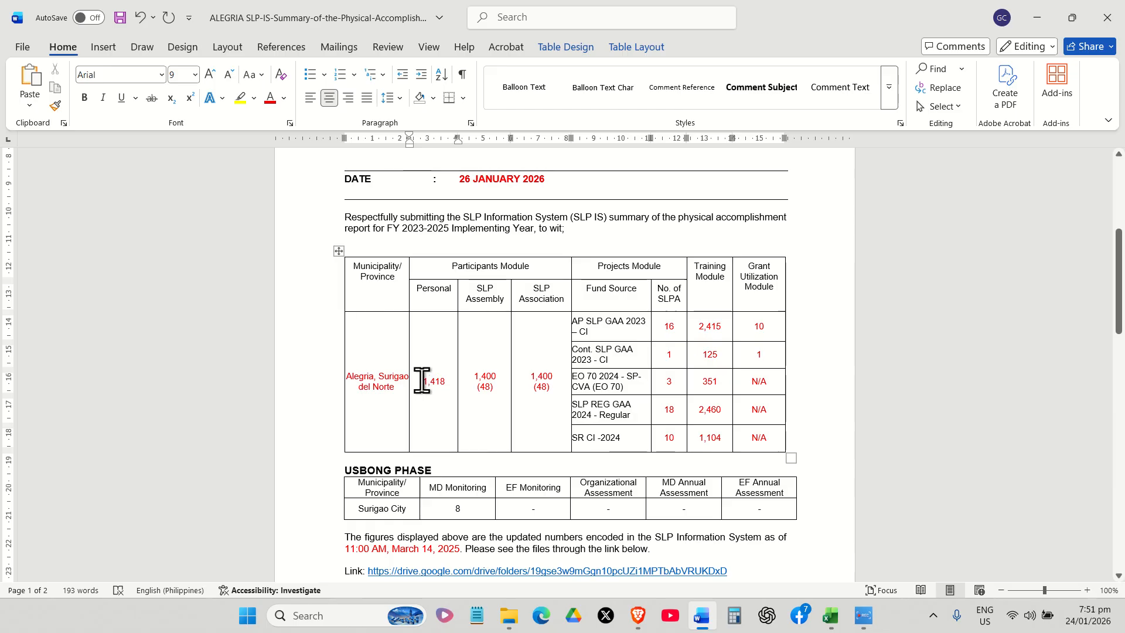
double_click(422, 381)
text(1)
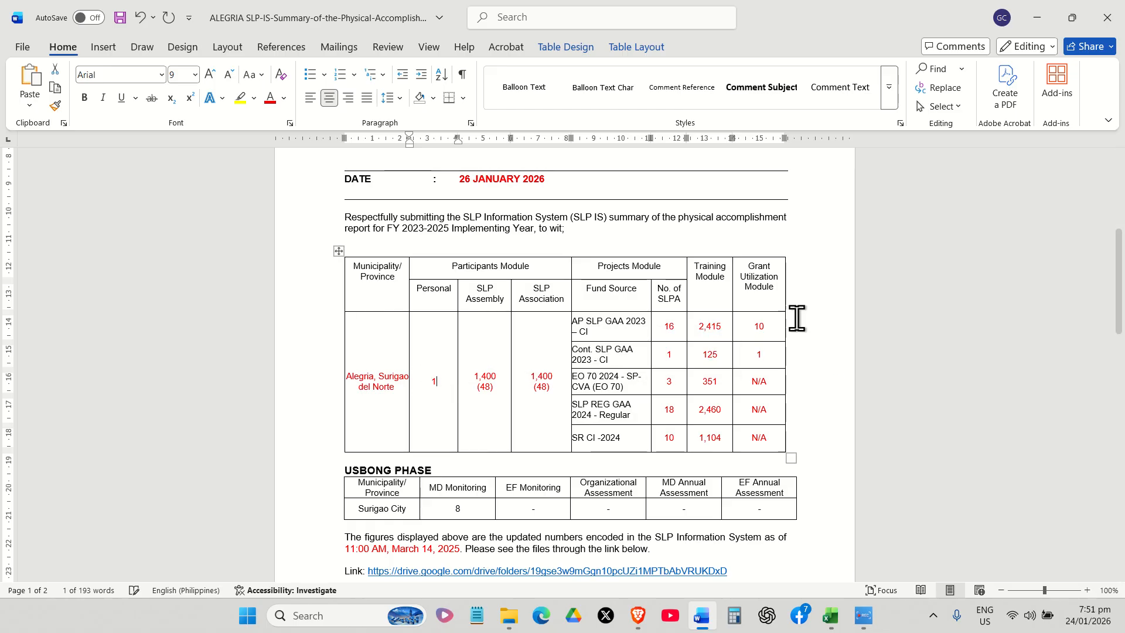
text(56)
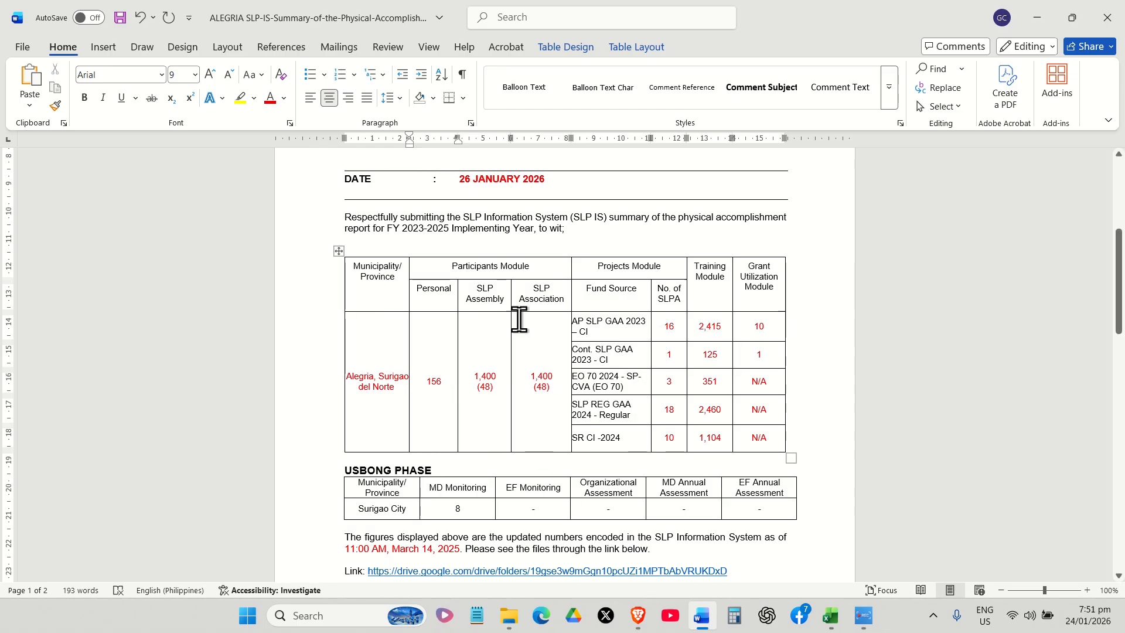
Step: Switch to the SLP Information System in the Brave browser and open the export form for the SLP Assembly list
drag(428, 263, 499, 306)
click(476, 300)
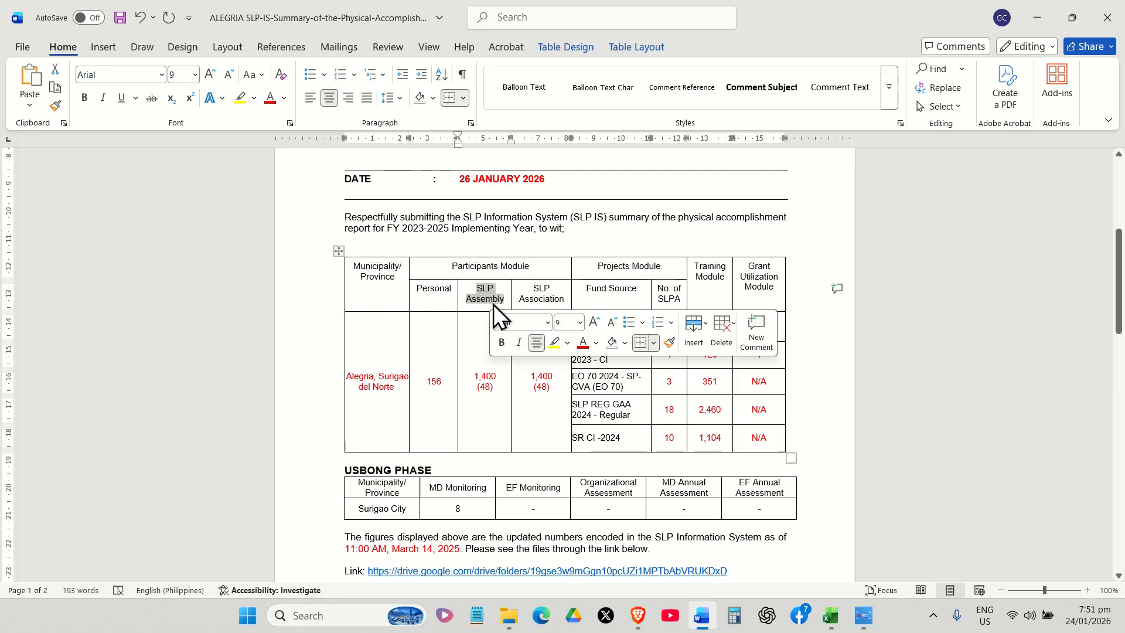
click(830, 615)
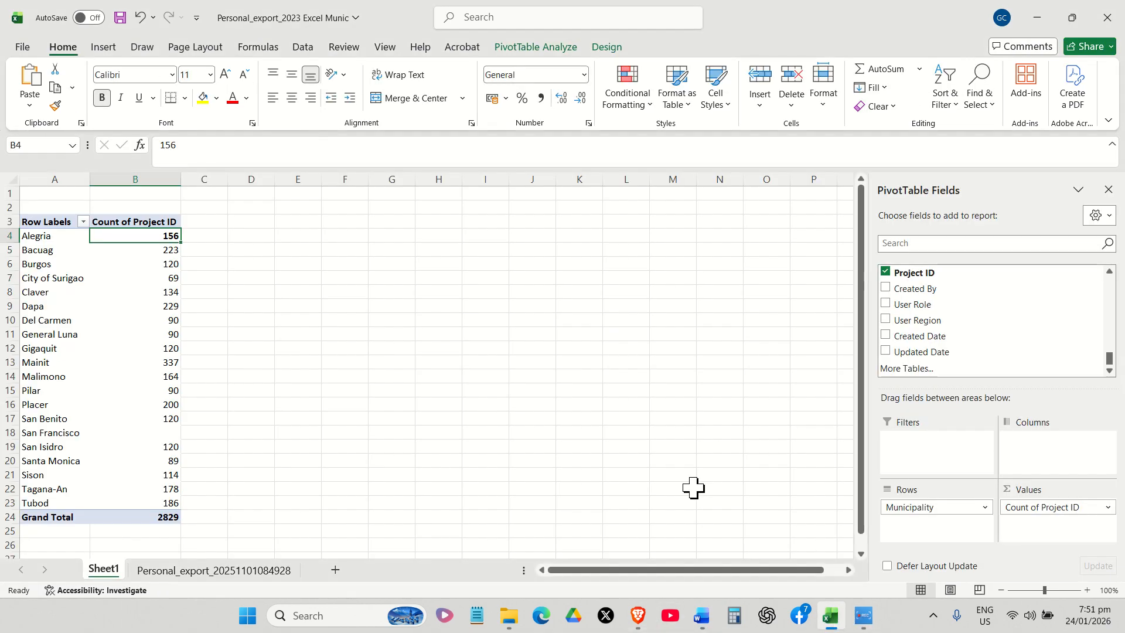
click(506, 615)
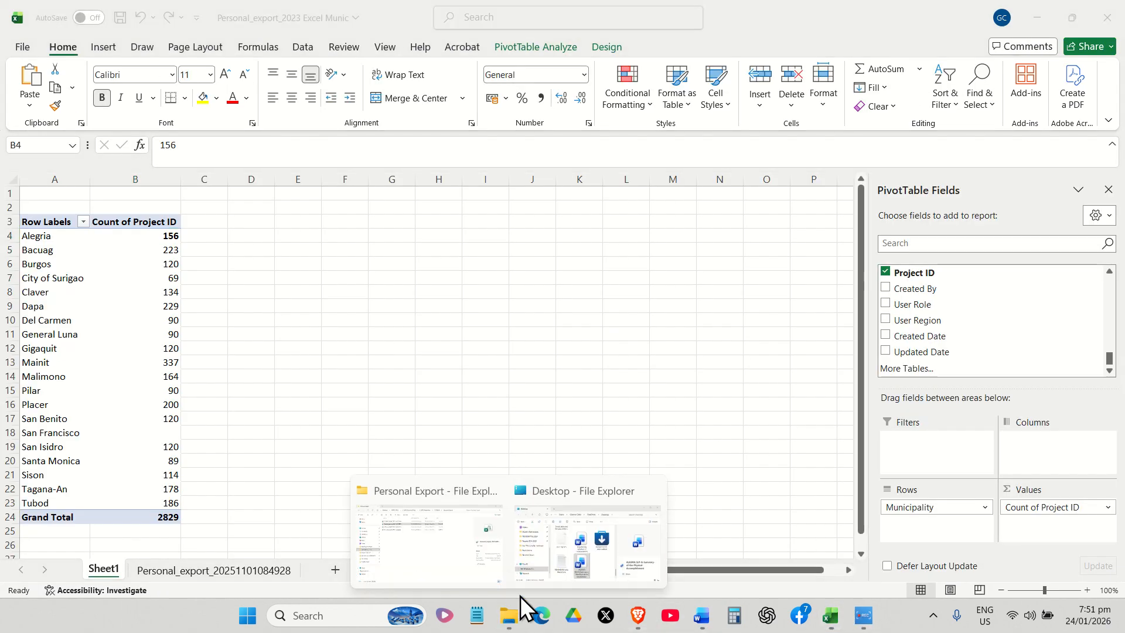
click(462, 564)
click(623, 43)
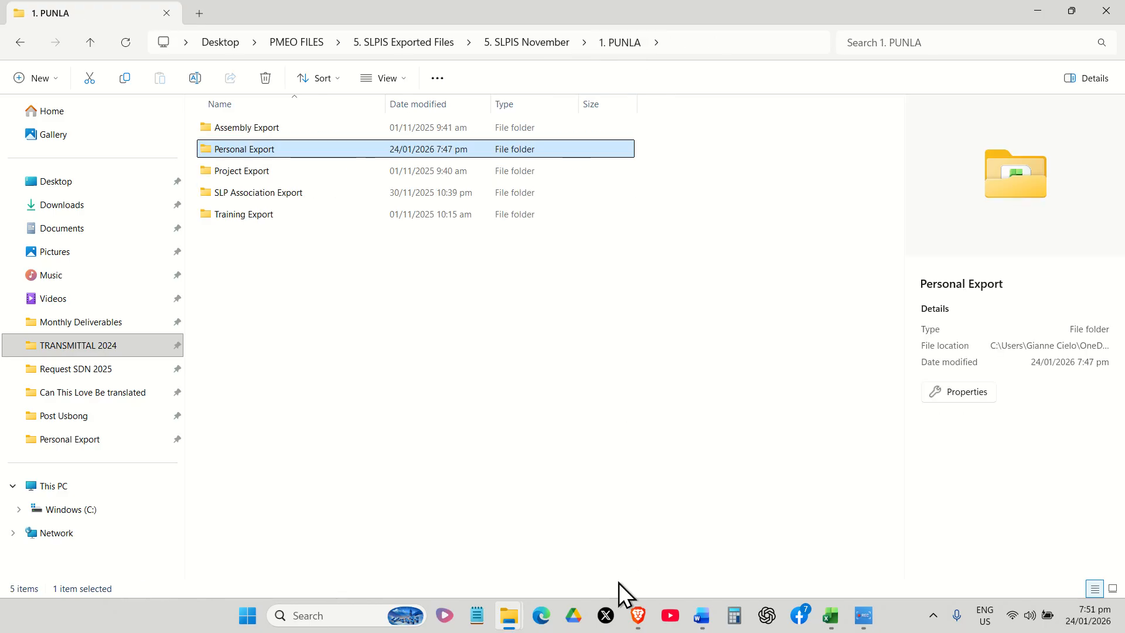
click(636, 615)
click(109, 15)
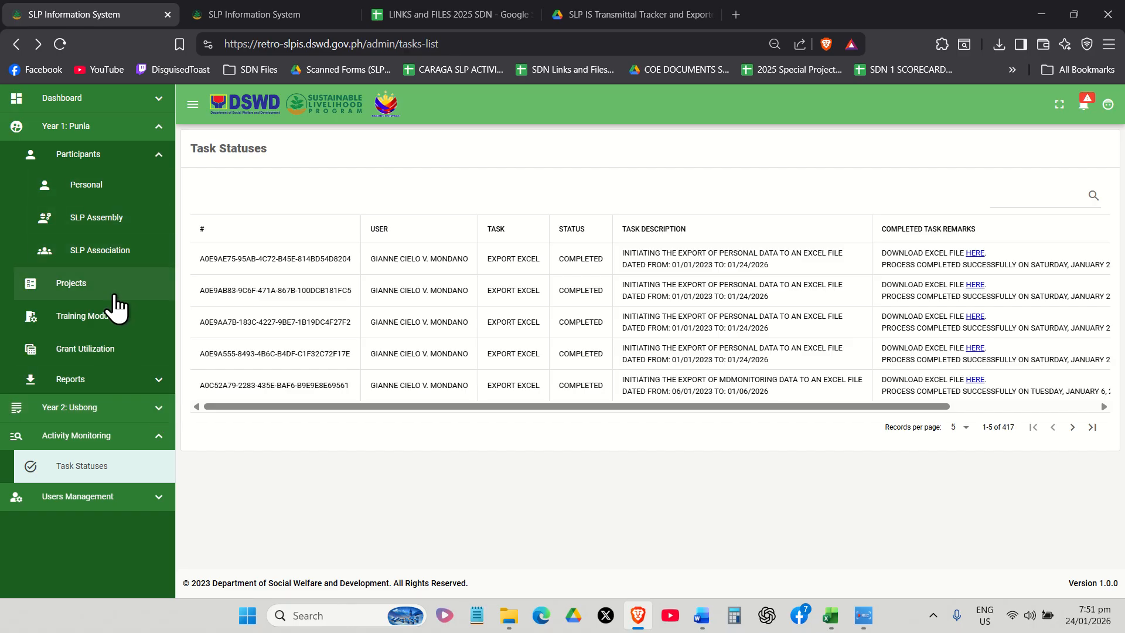
click(123, 220)
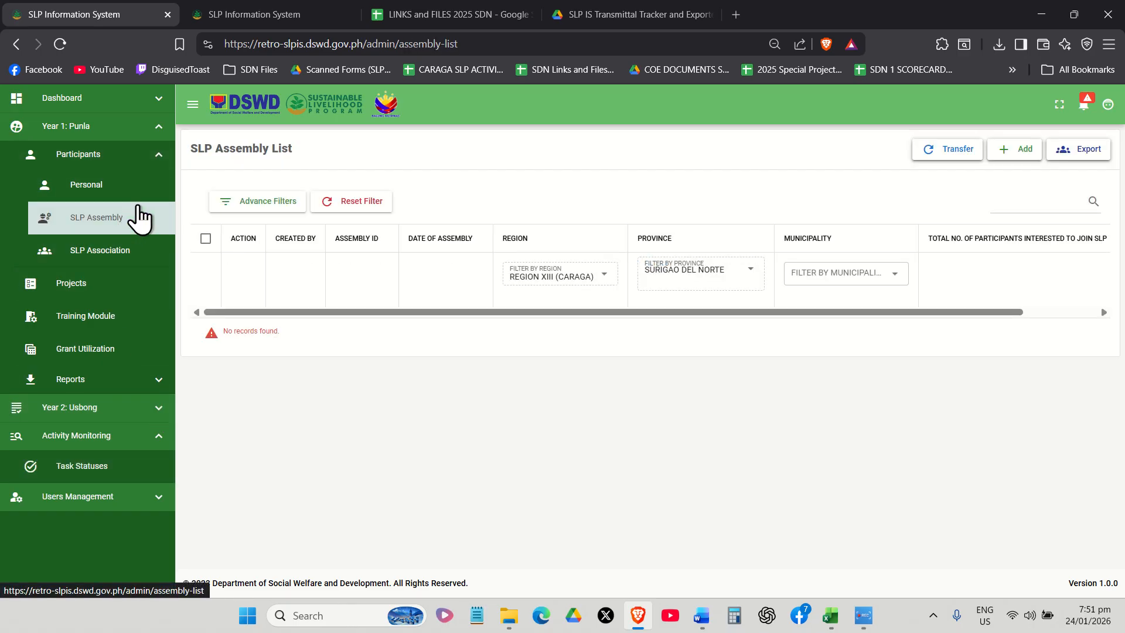
click(1075, 151)
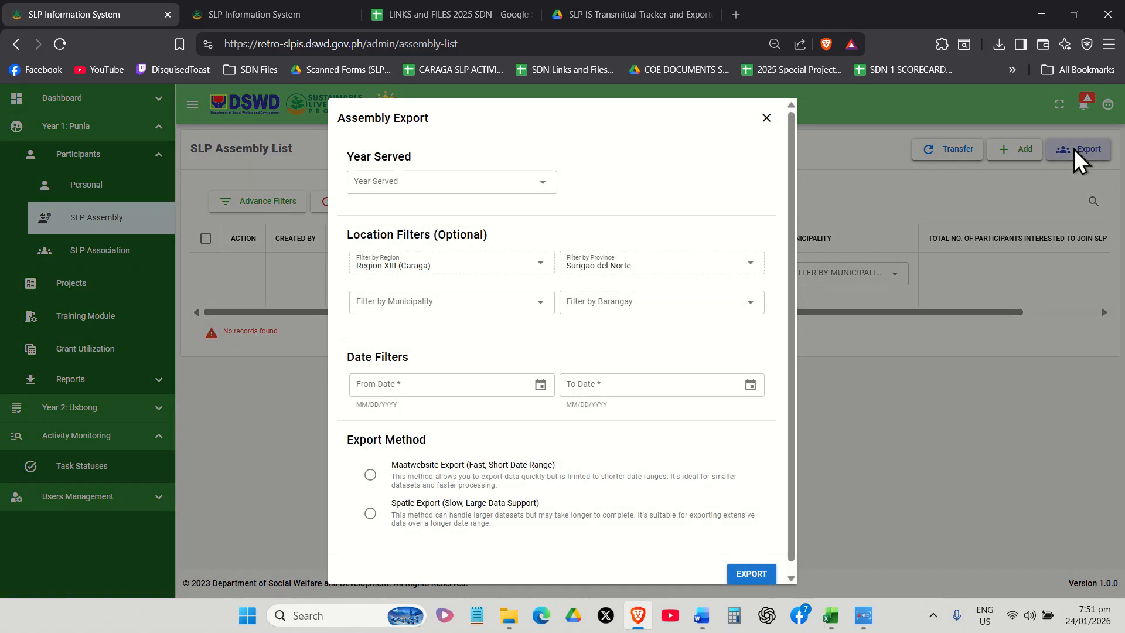
Step: Set the assembly export's year served to 2023 and its municipality filter to Alegria
click(476, 191)
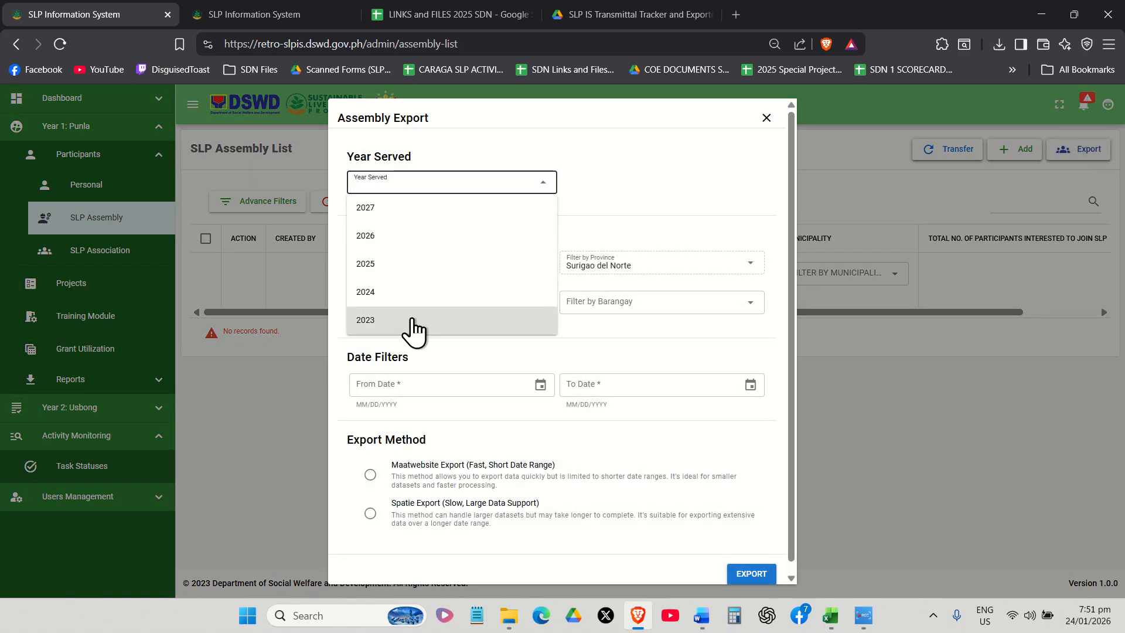
click(413, 328)
click(460, 304)
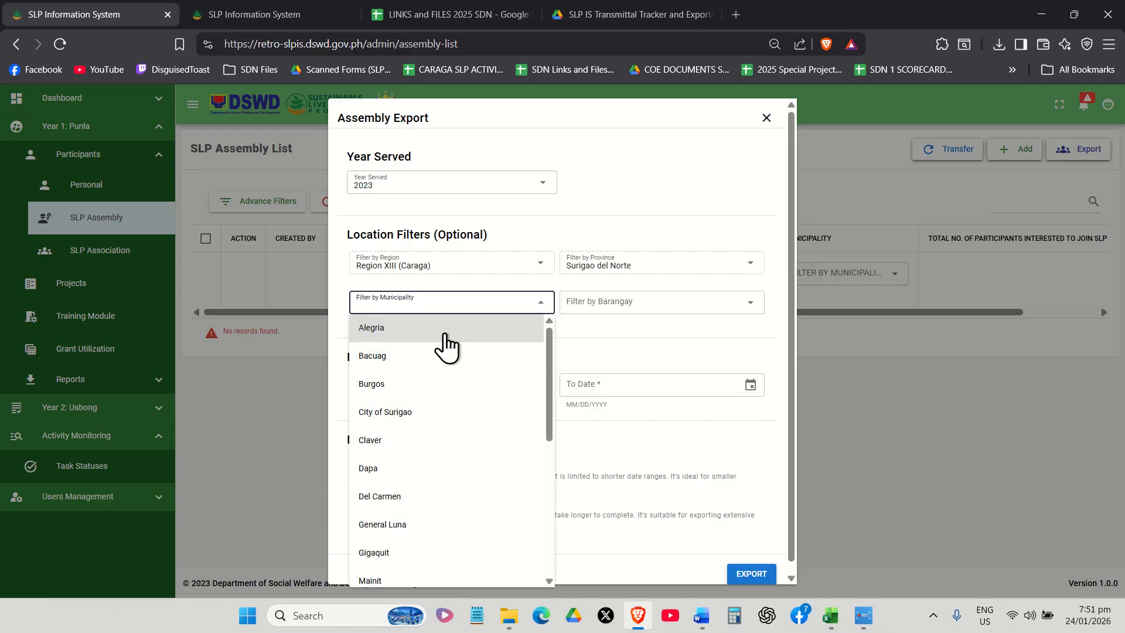
click(447, 329)
Step: Set the assembly export's From Date to 01/01/2023
click(539, 385)
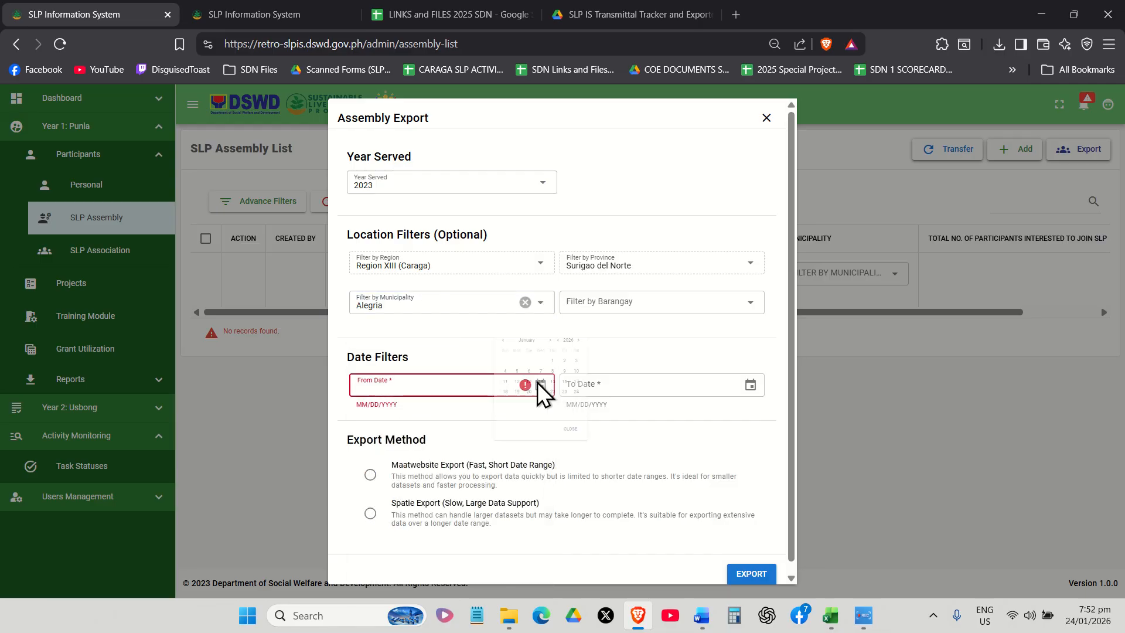
click(516, 305)
click(499, 315)
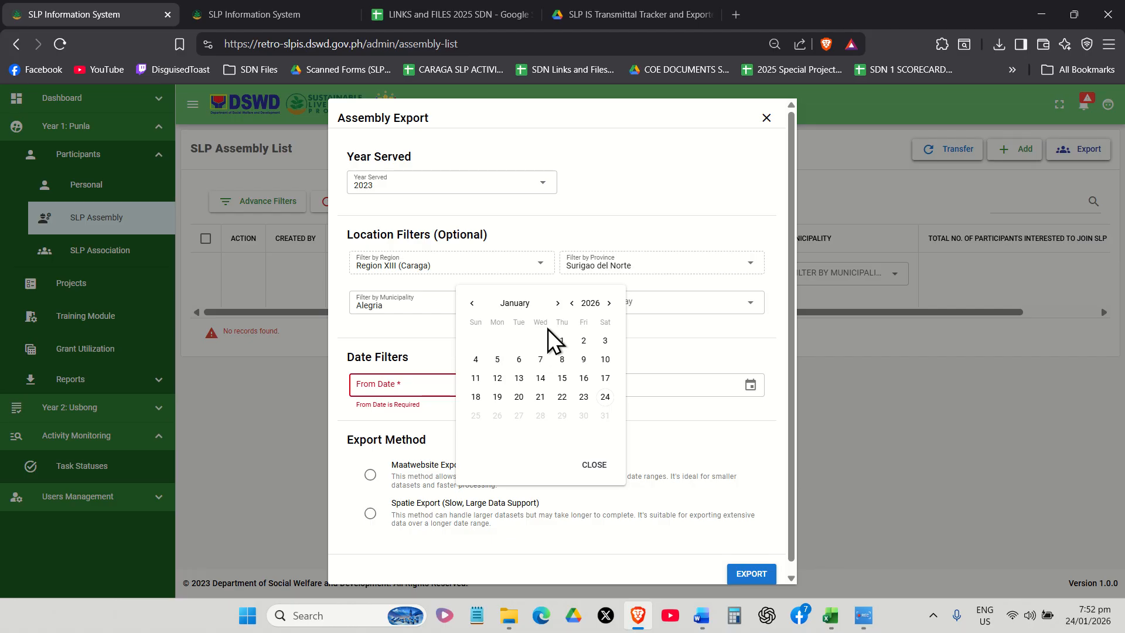
click(571, 303)
click(571, 303)
click(571, 303)
click(591, 303)
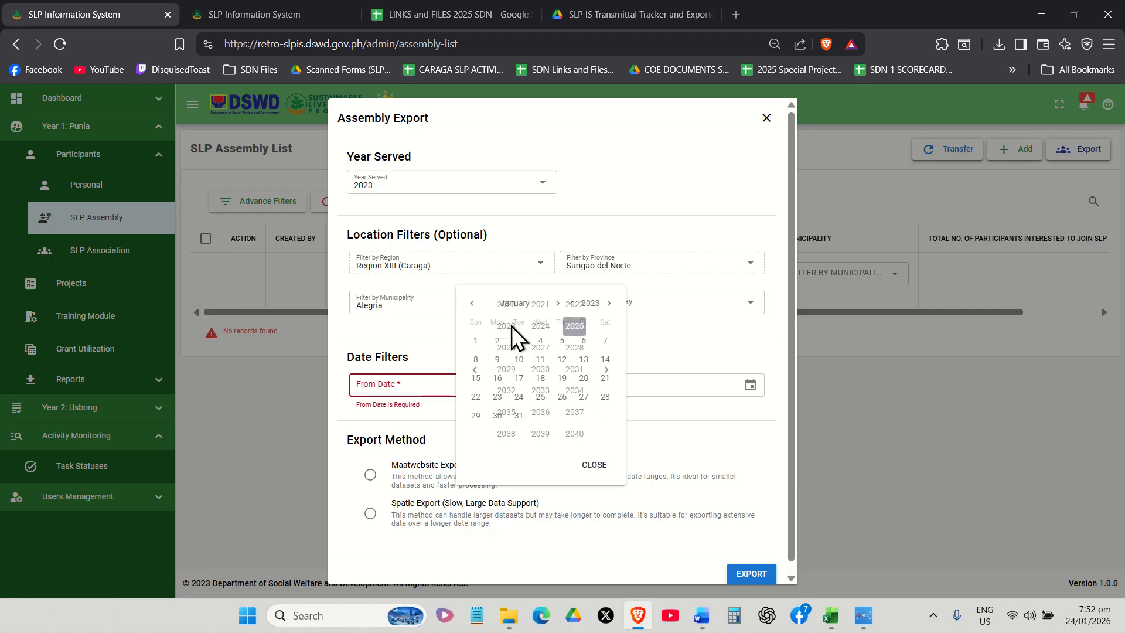
click(475, 340)
click(594, 465)
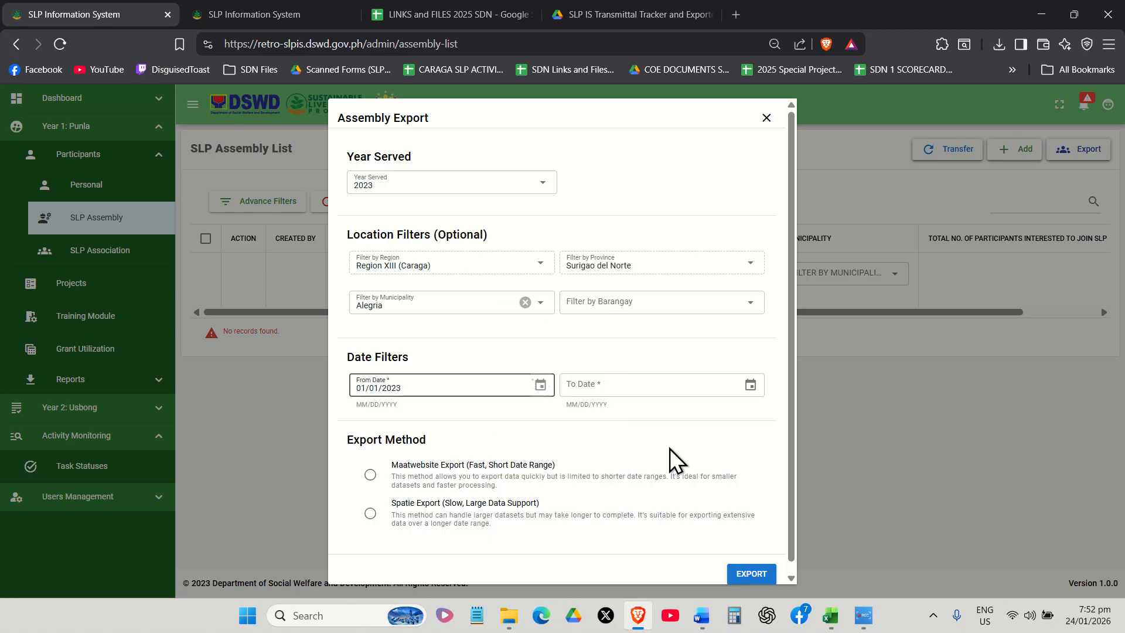
Step: Set the assembly export's To Date to 01/24/2026 and run the export with the Maatwebsite method
click(751, 386)
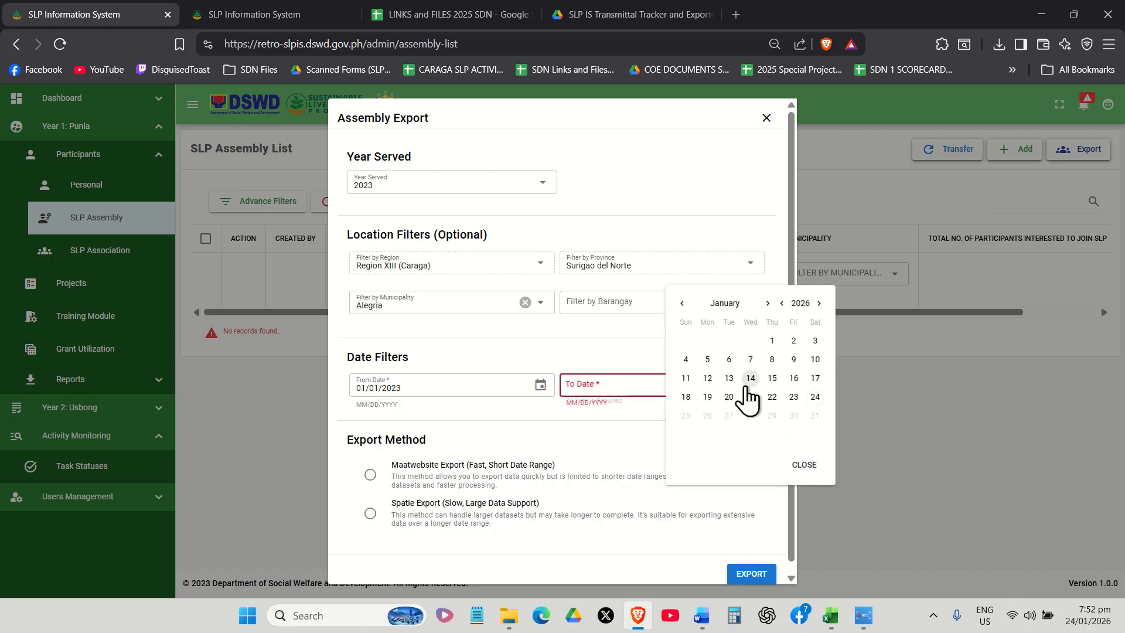
click(815, 397)
click(804, 465)
click(603, 477)
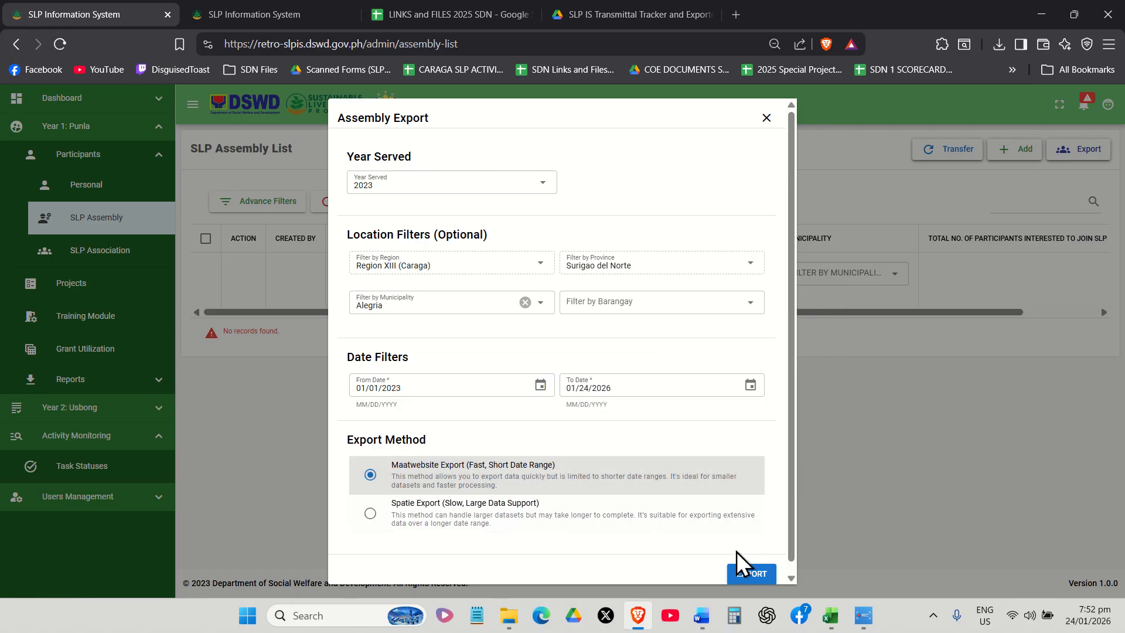
click(749, 575)
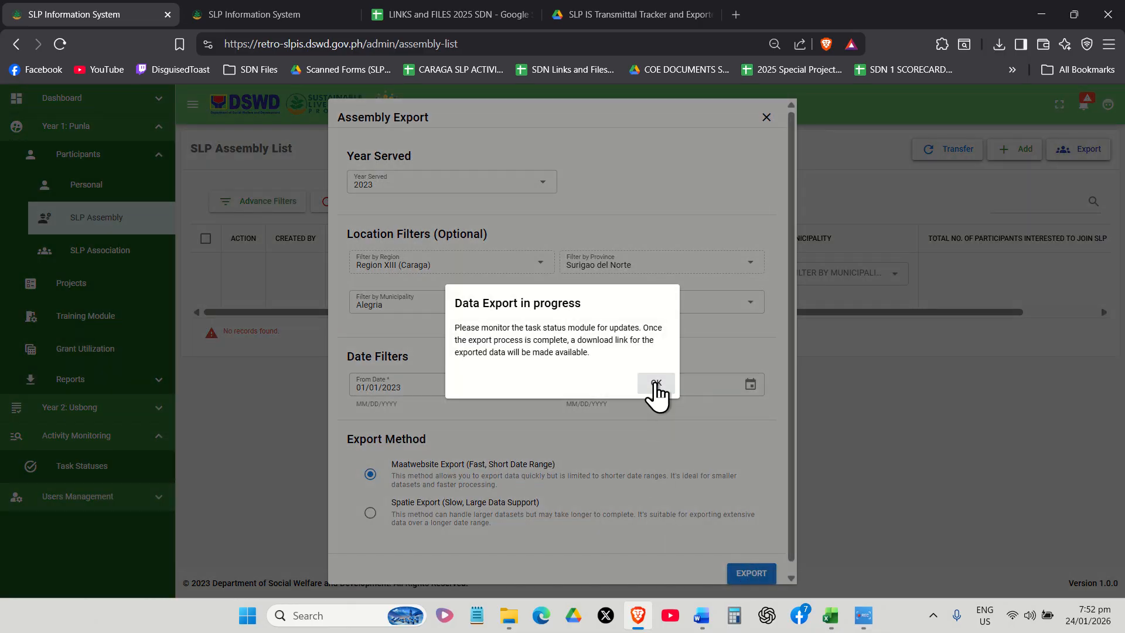
click(656, 386)
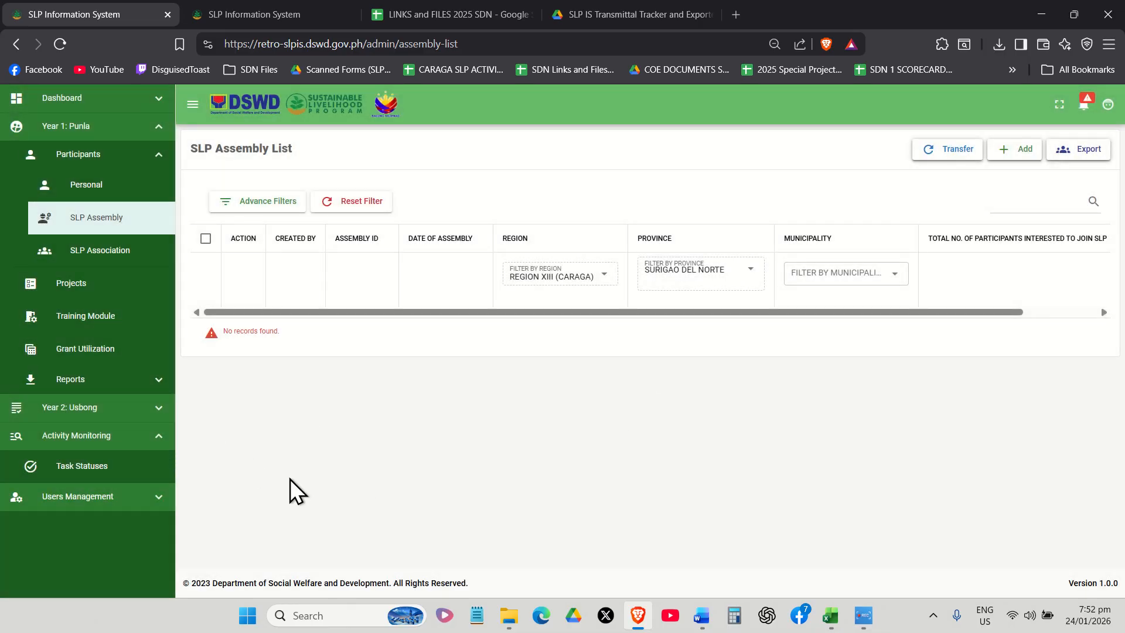
Step: Try to download the newest assembly export from the task statuses list
click(113, 472)
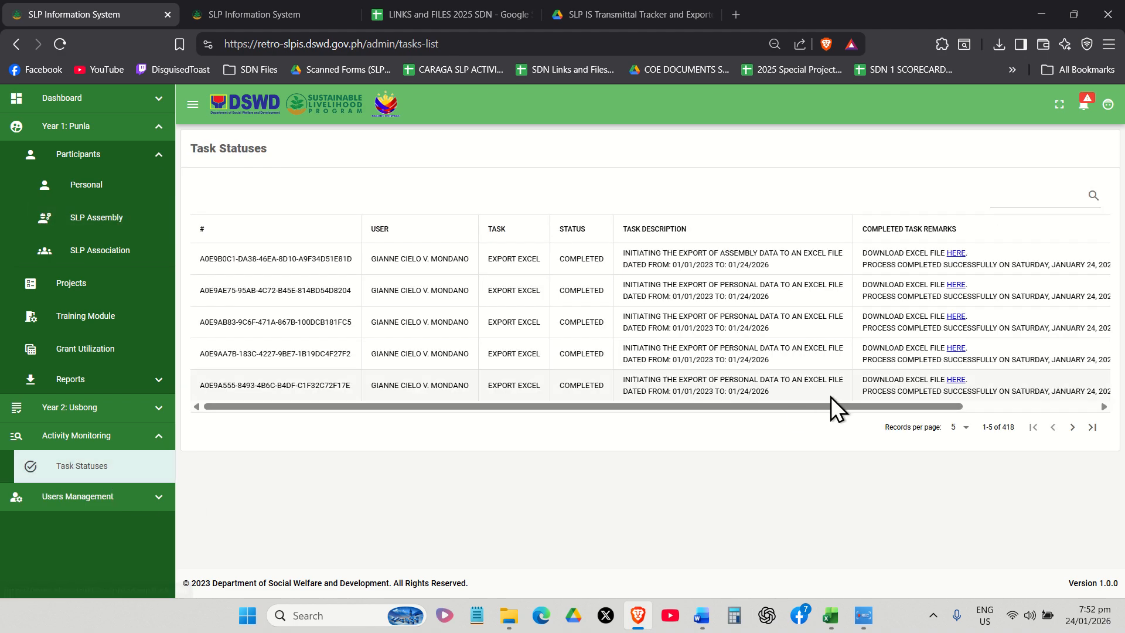
click(87, 462)
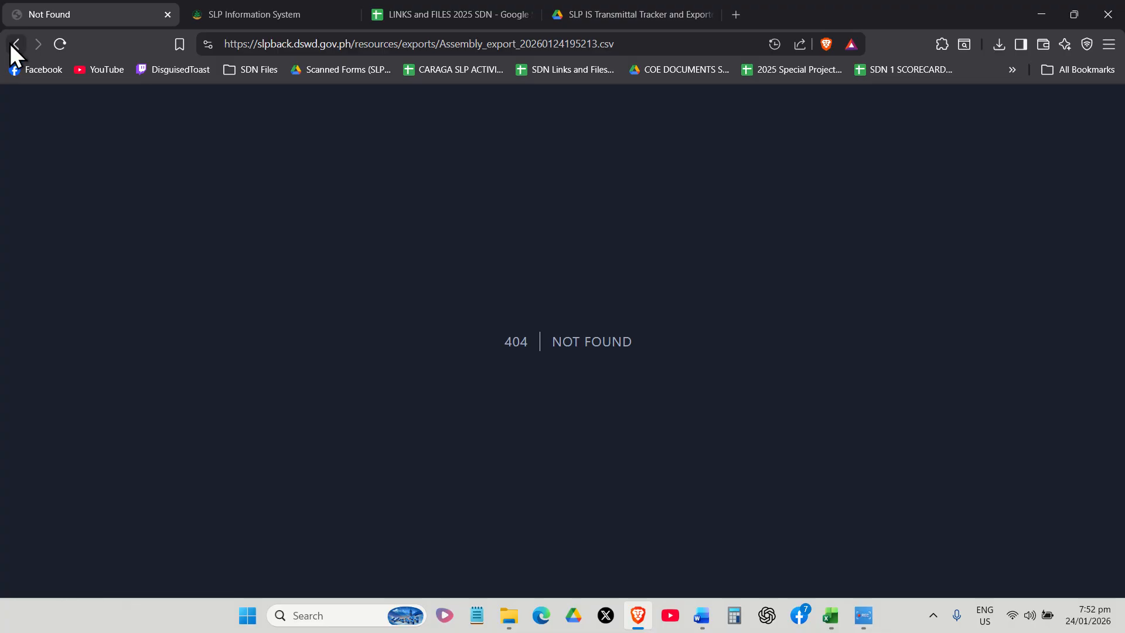
click(10, 44)
click(509, 615)
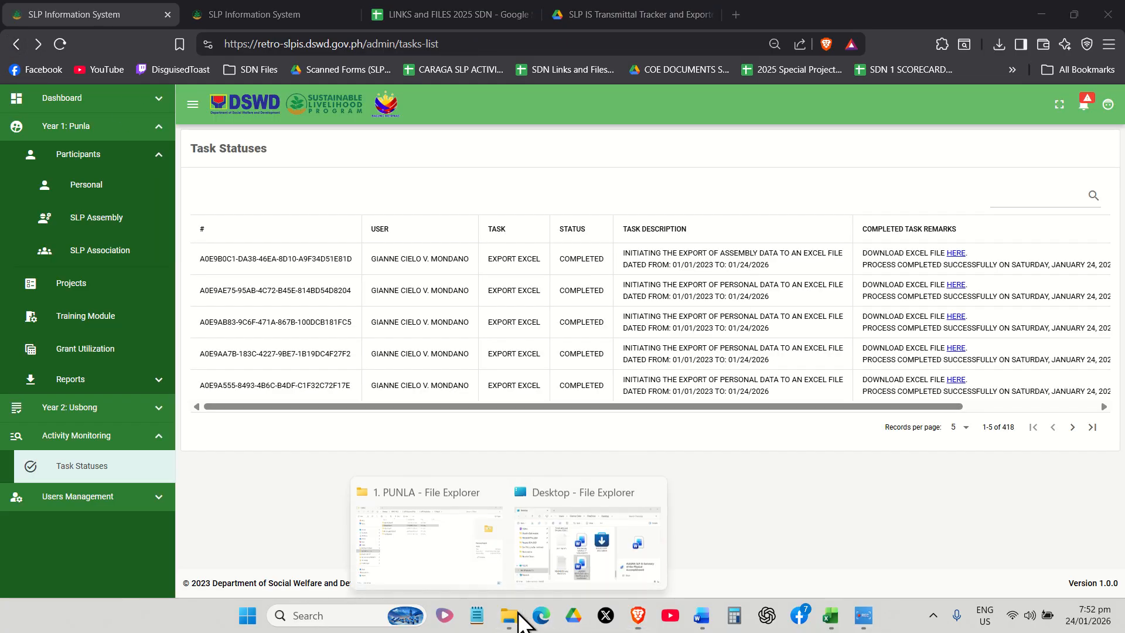
click(414, 520)
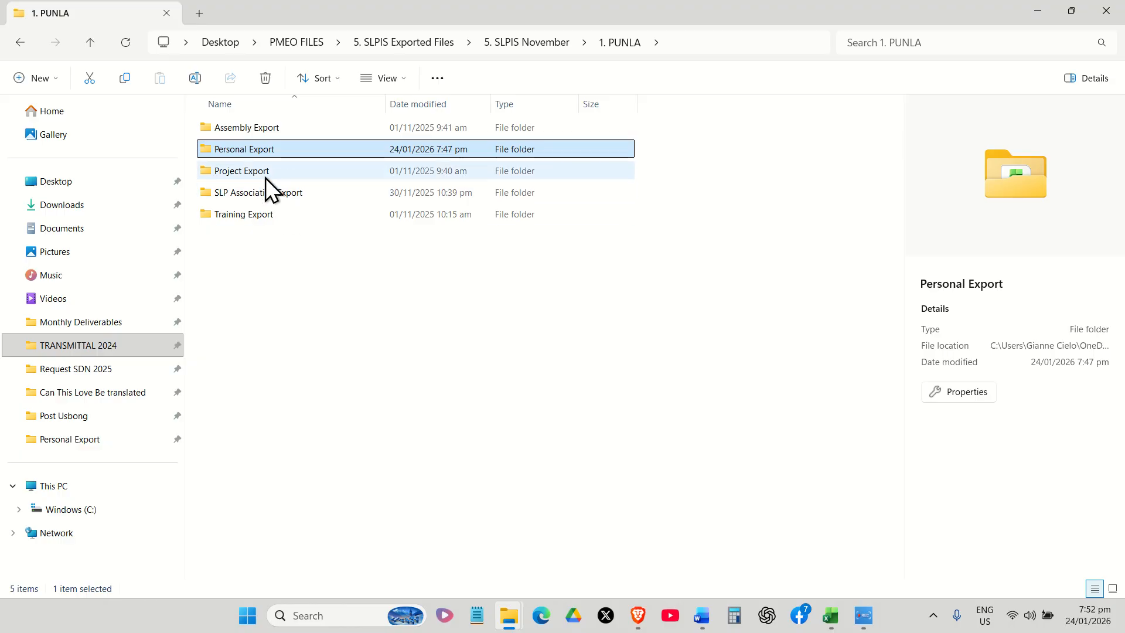
double_click(270, 135)
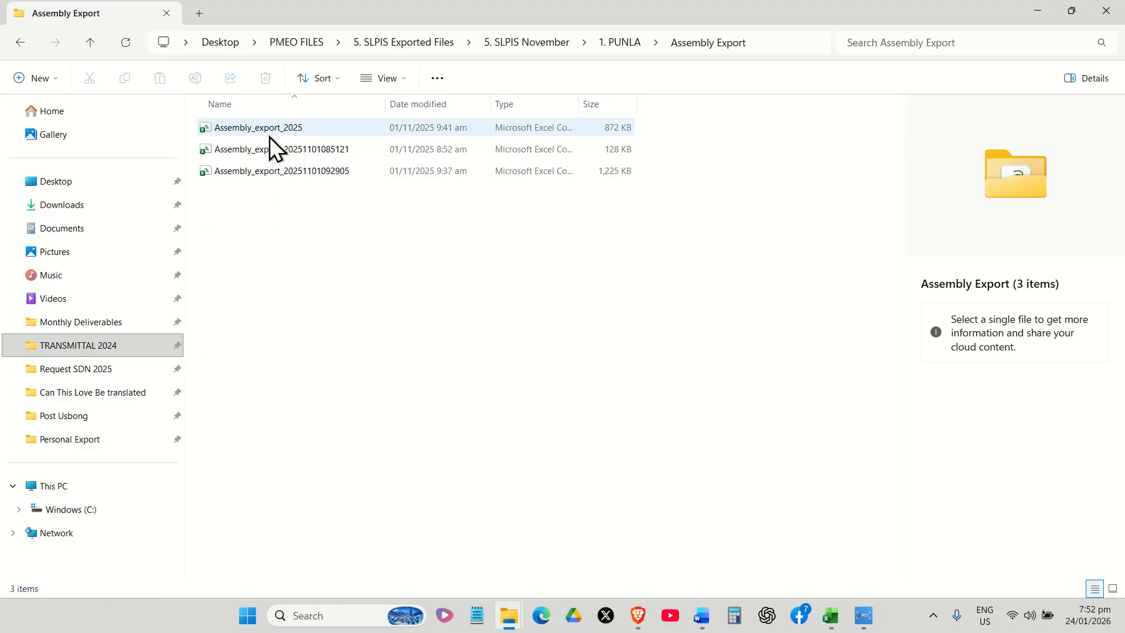
click(307, 149)
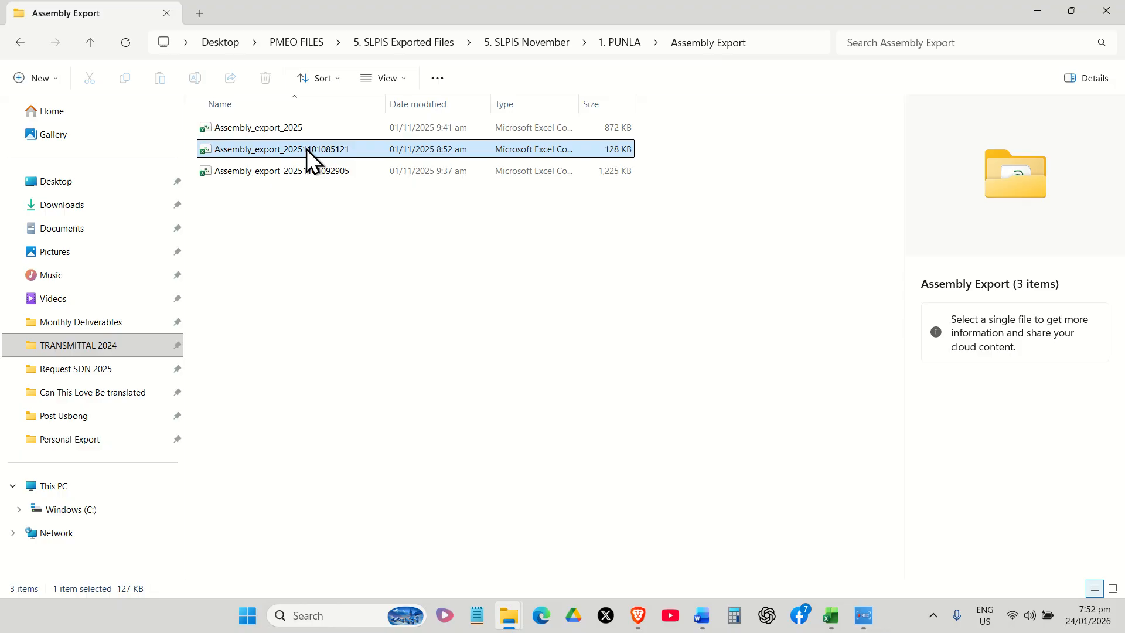
double_click(307, 149)
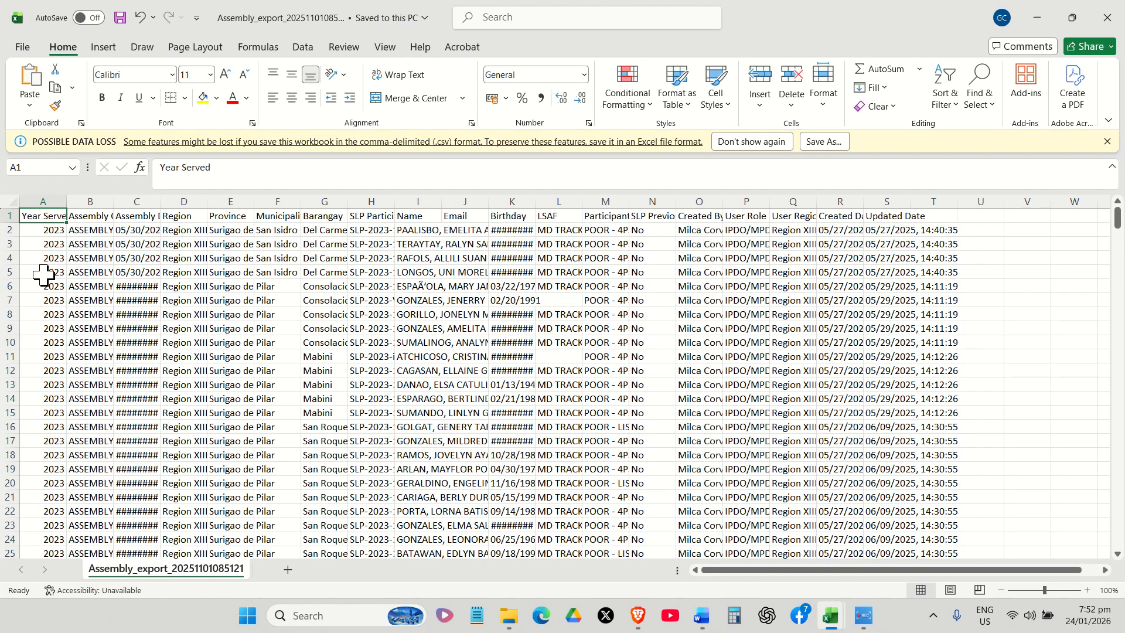
Step: Save the opened assembly export as an Excel Workbook named Assembly_export_2023 Excel Muni in the Assembly Export folder
drag(112, 326, 141, 327)
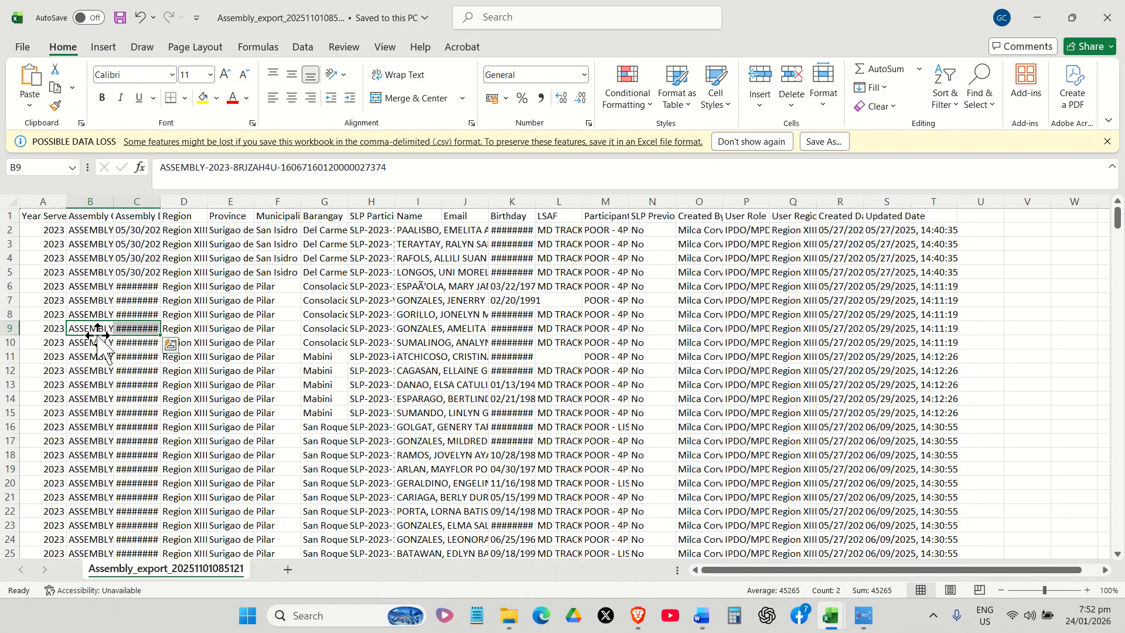
click(22, 47)
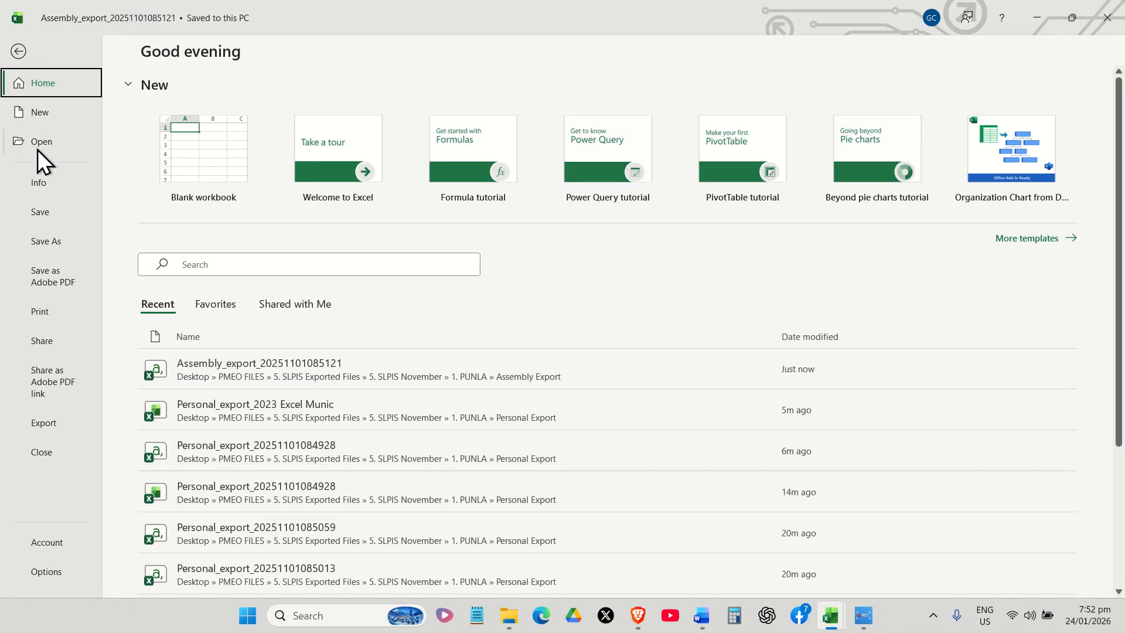
click(51, 237)
click(241, 398)
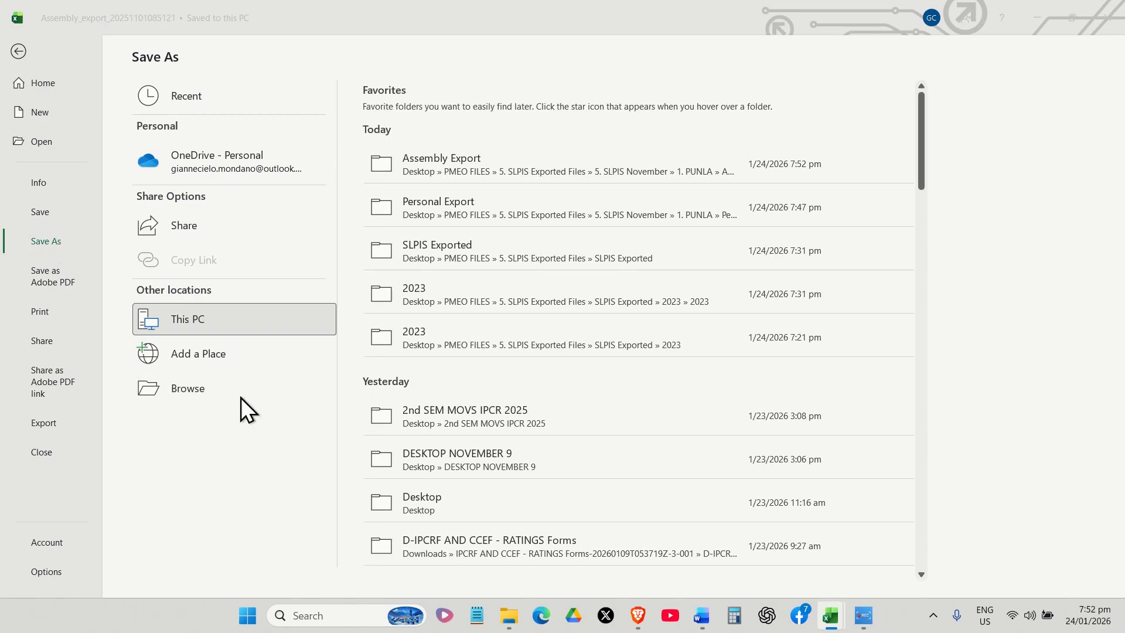
click(206, 262)
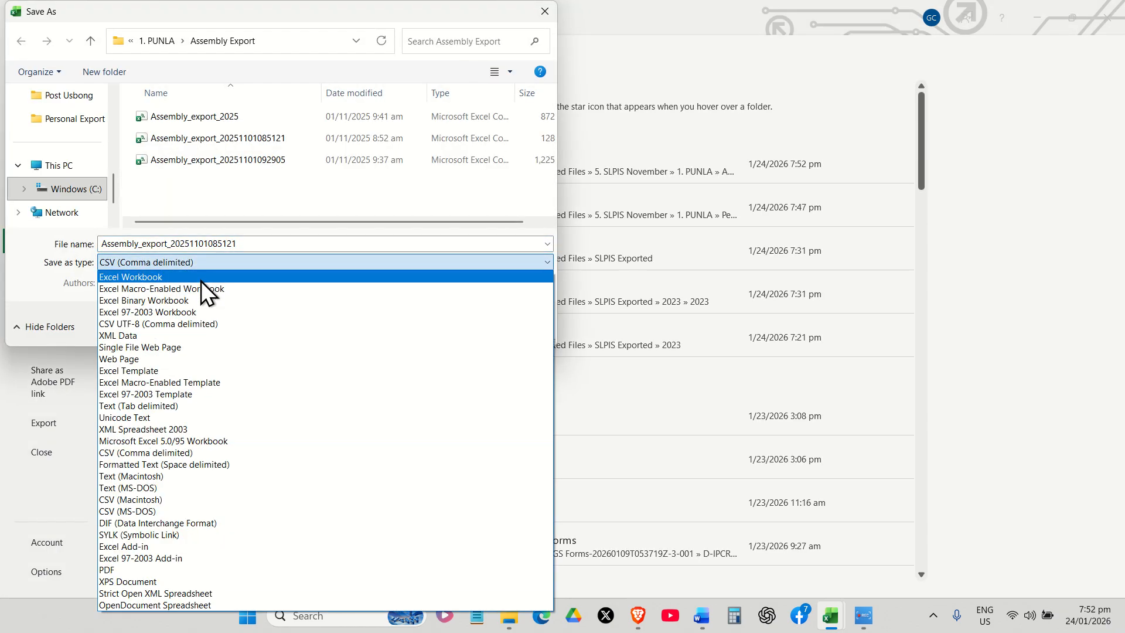
click(201, 279)
double_click(176, 243)
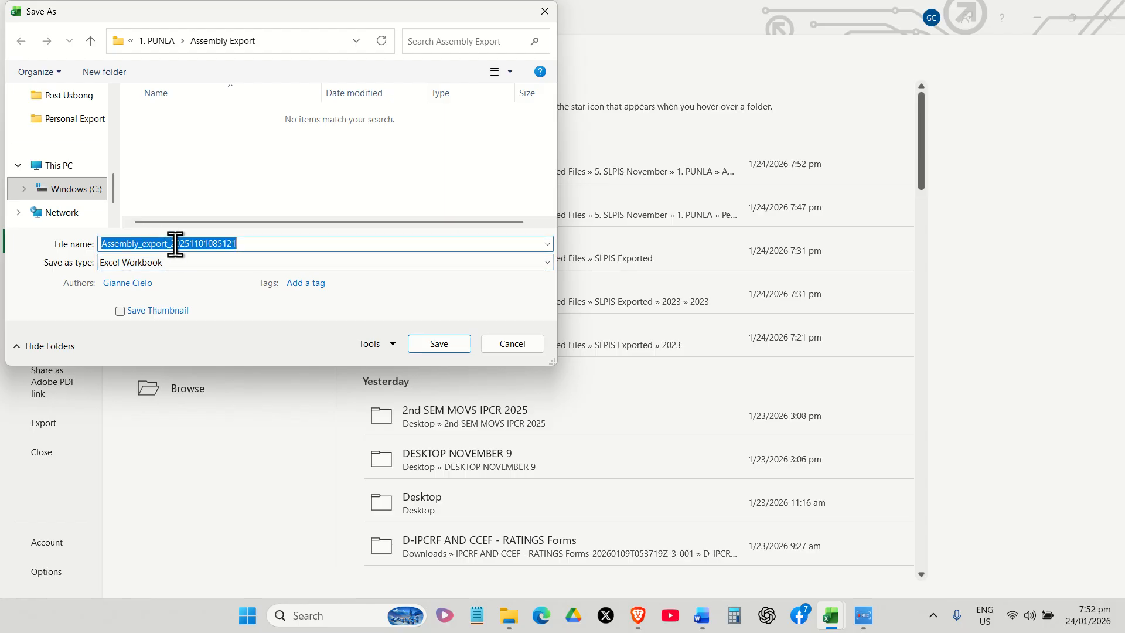
click(175, 243)
drag(176, 243, 265, 250)
key(BackSpace)
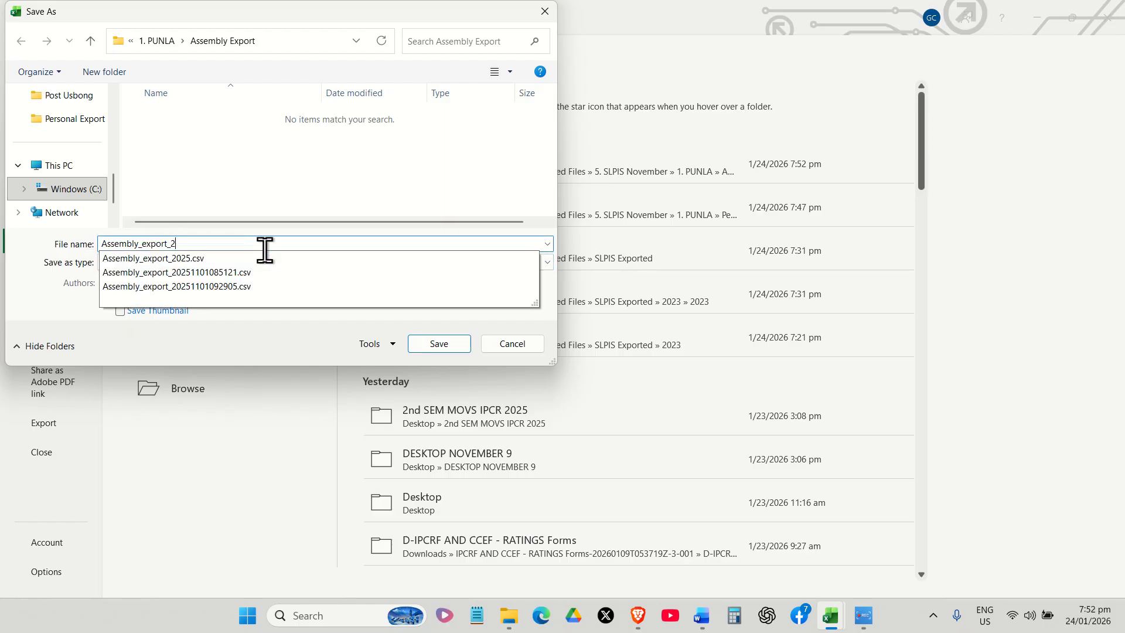
text(023 Ex)
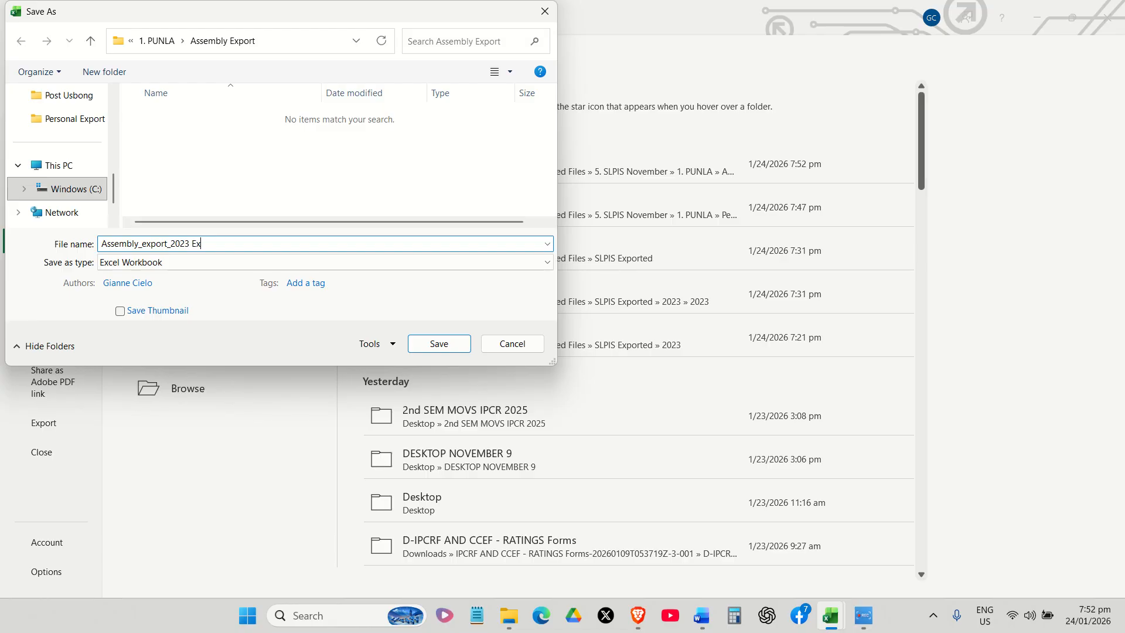
text(cel MOVS)
key(Return)
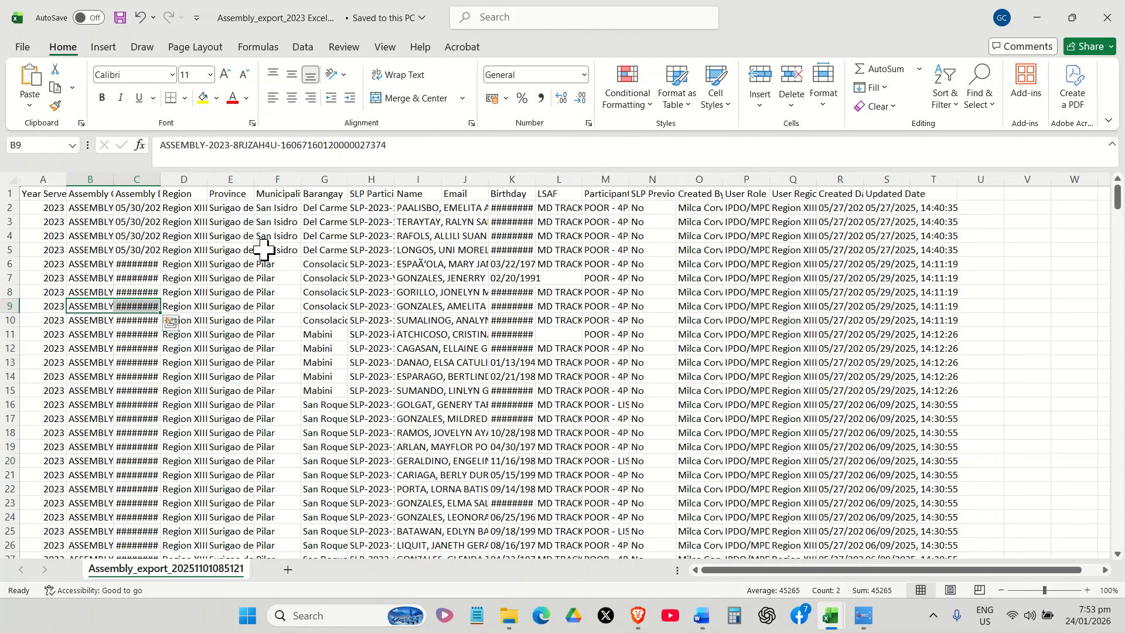
Step: Create a PivotTable from the entire assembly export data range on a new worksheet
click(265, 250)
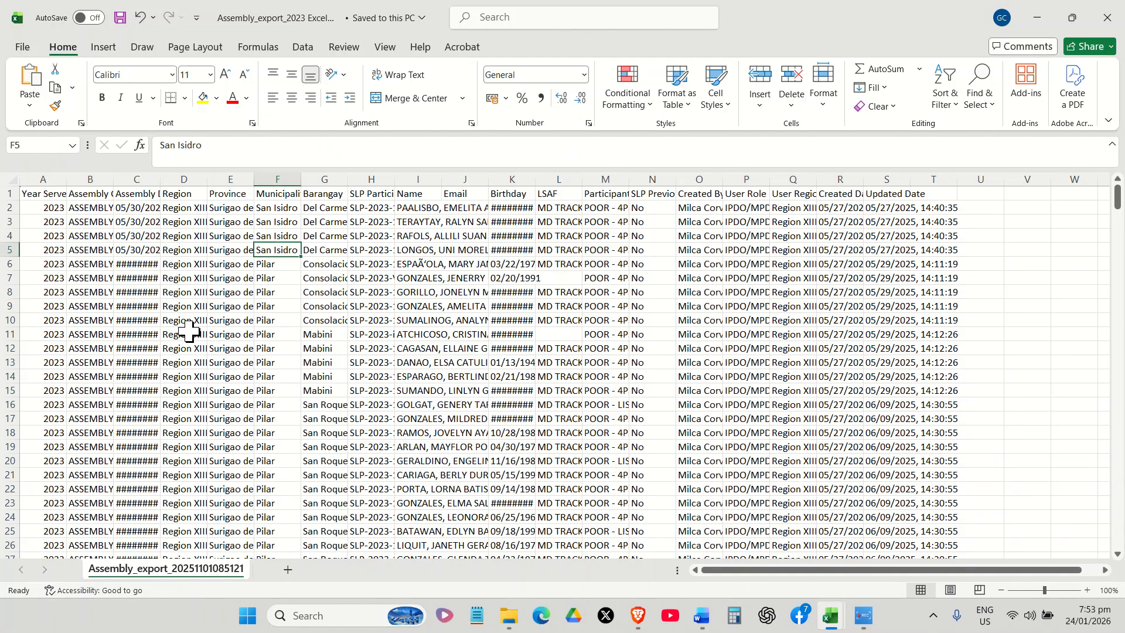
key(ctrl+a)
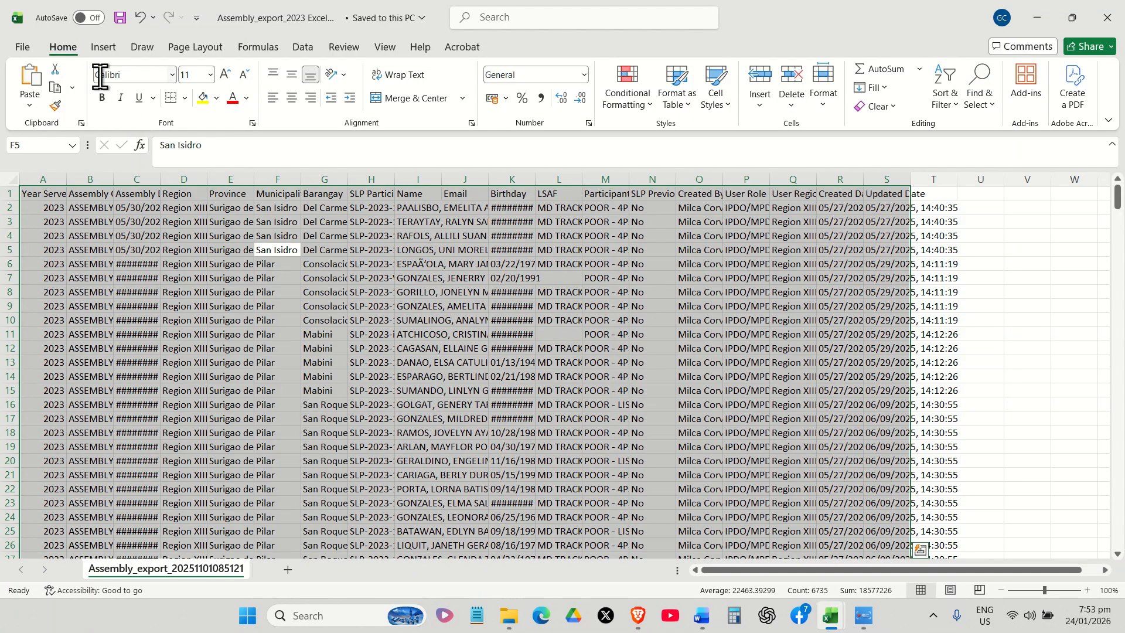
click(100, 47)
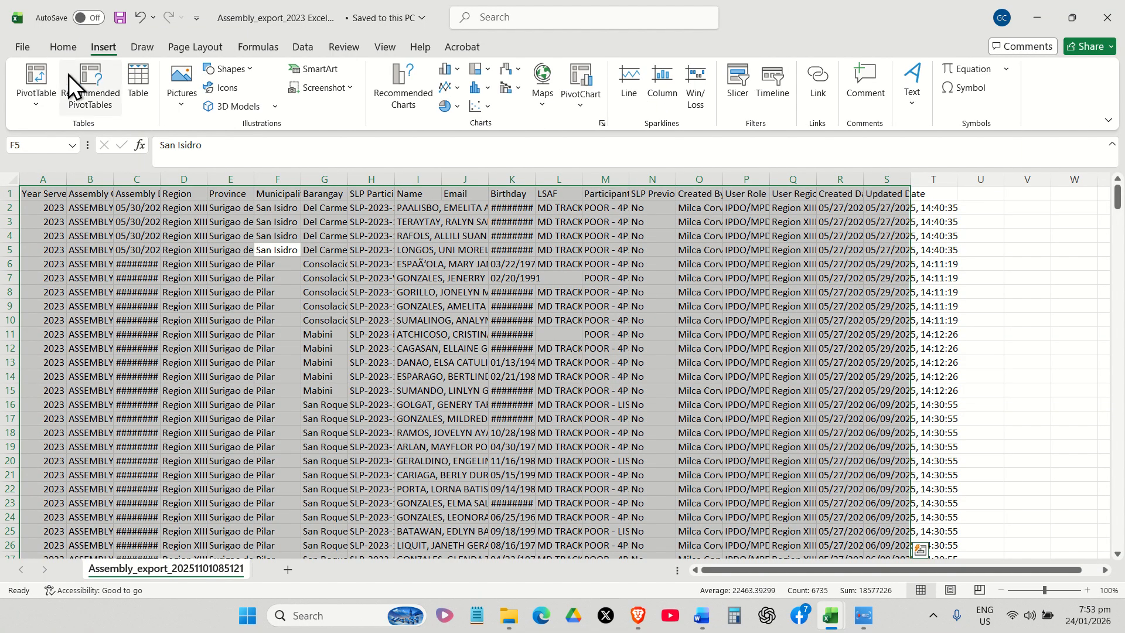
click(26, 75)
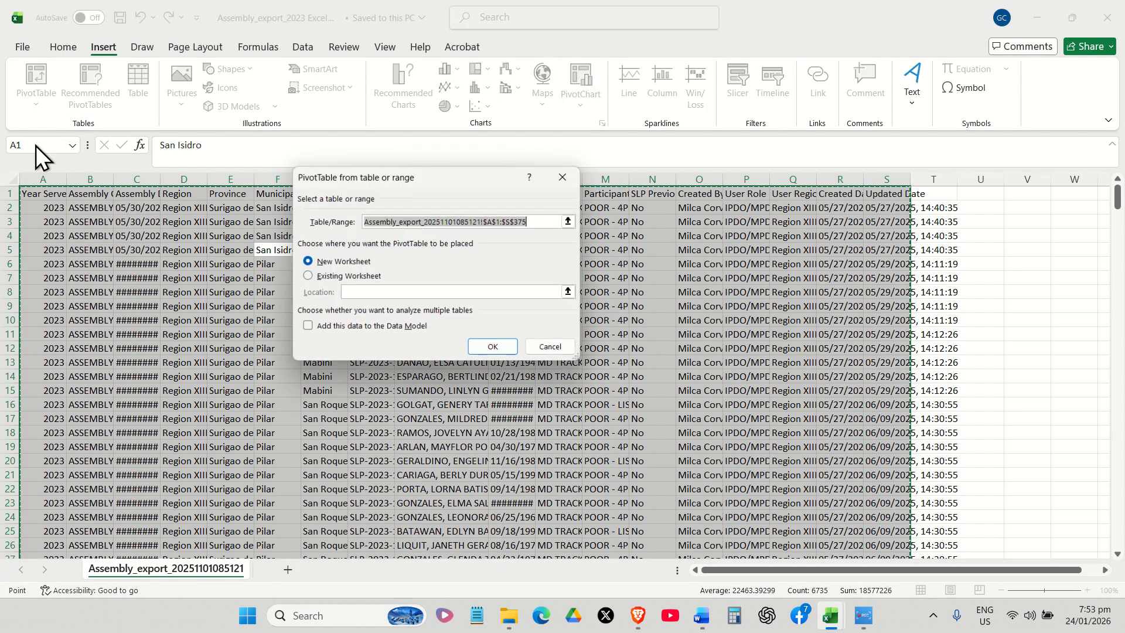
click(491, 348)
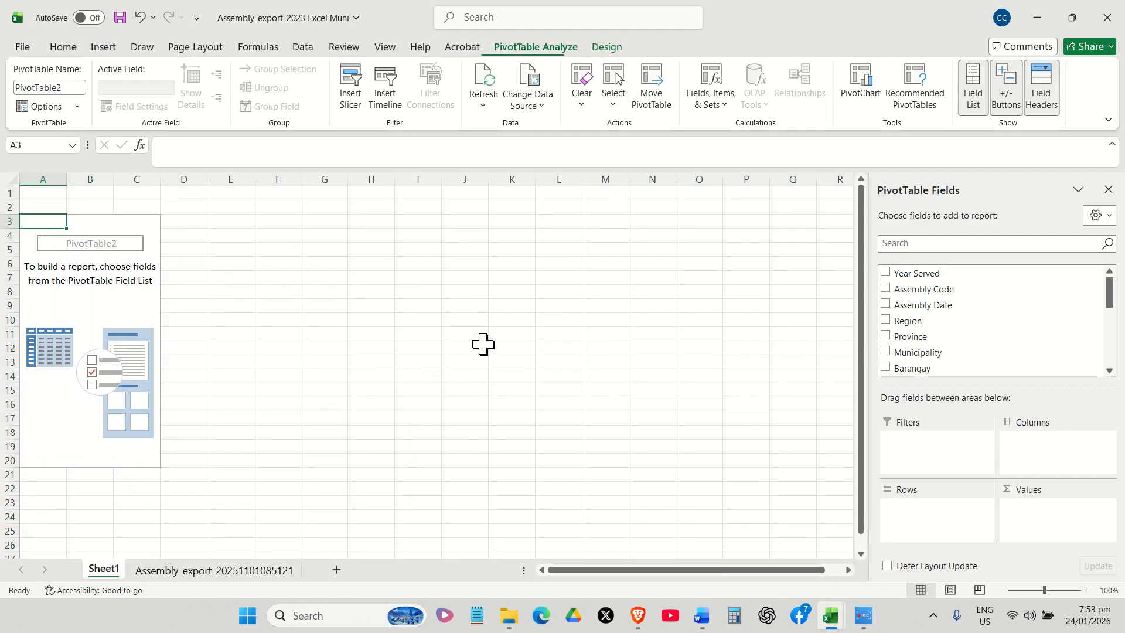
Step: Add Year Served as the pivot table's report filter and check which years it offers
click(885, 272)
drag(931, 269, 936, 463)
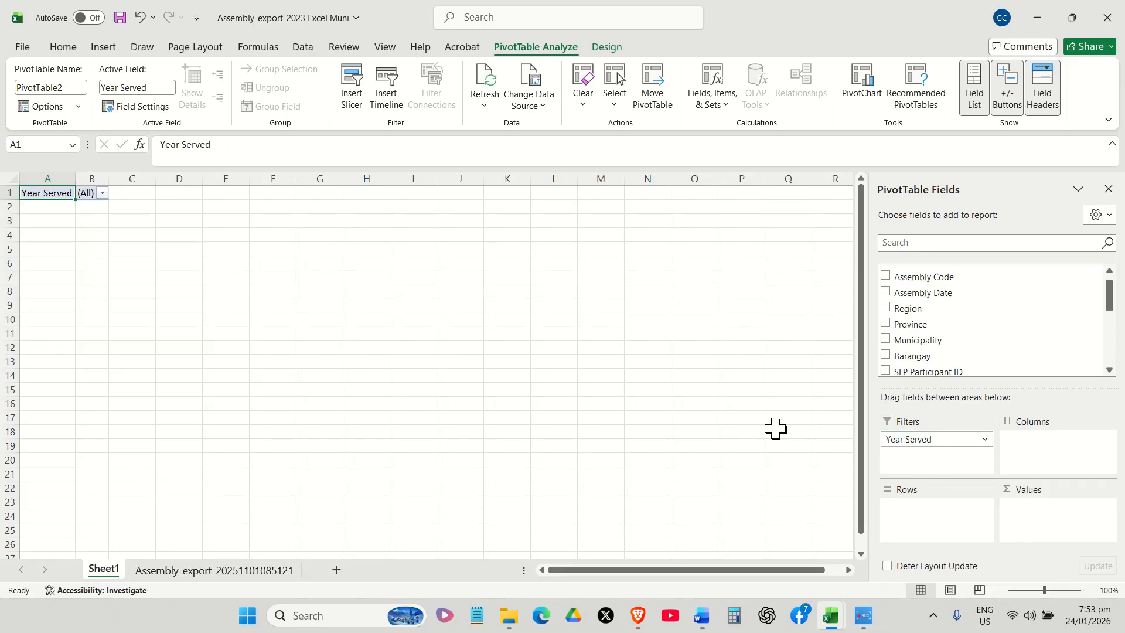
click(102, 193)
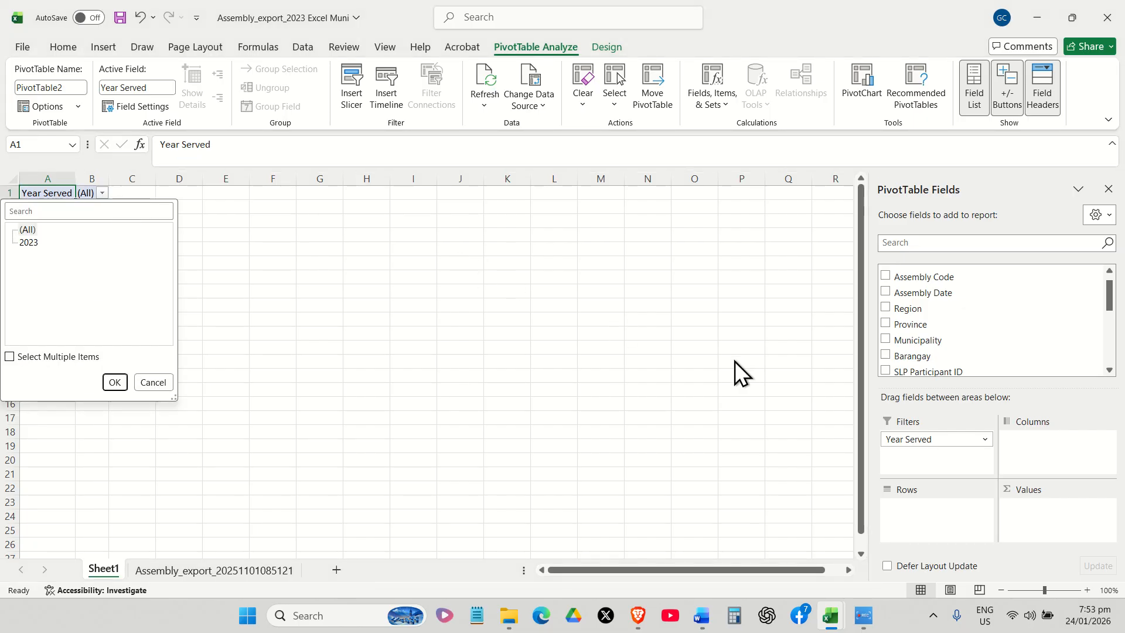
key(Escape)
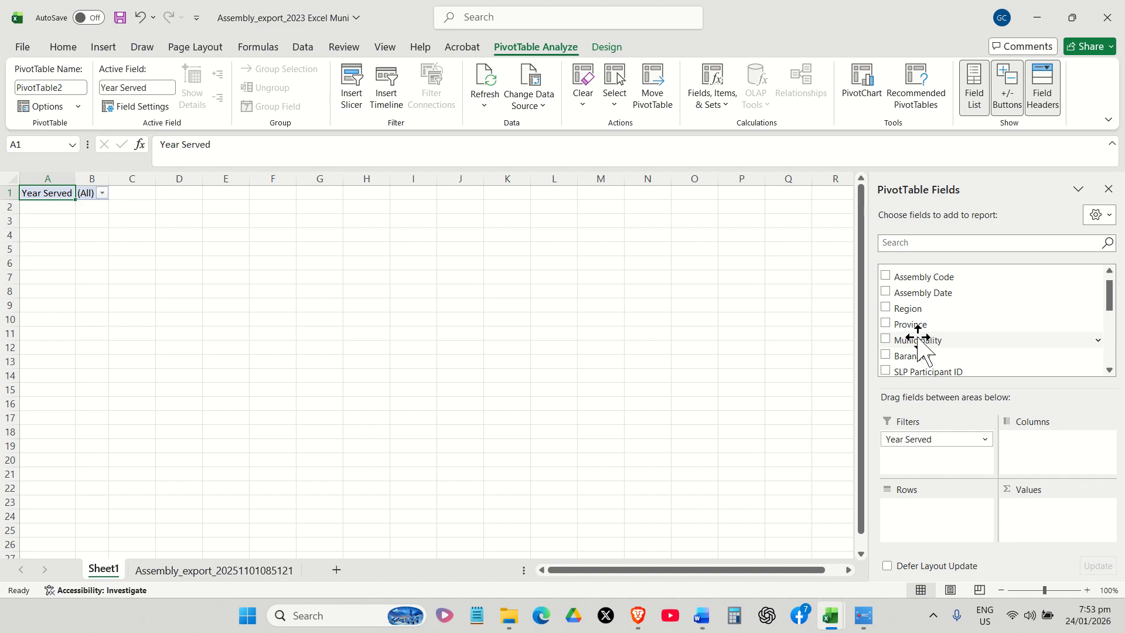
Step: Add the Municipality field to the pivot table's rows
mouse_move(918, 338)
mouse_down()
mouse_move(920, 354)
mouse_move(924, 326)
mouse_up()
scroll(929, 325, up, 1)
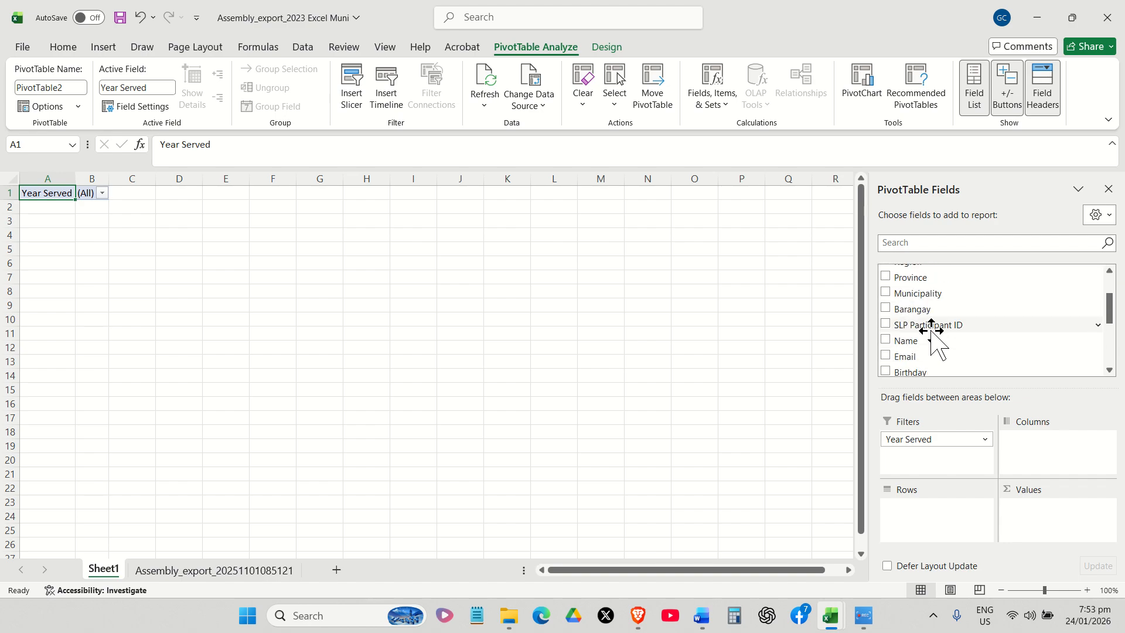
scroll(926, 352, down, 1)
scroll(929, 346, up, 1)
click(923, 295)
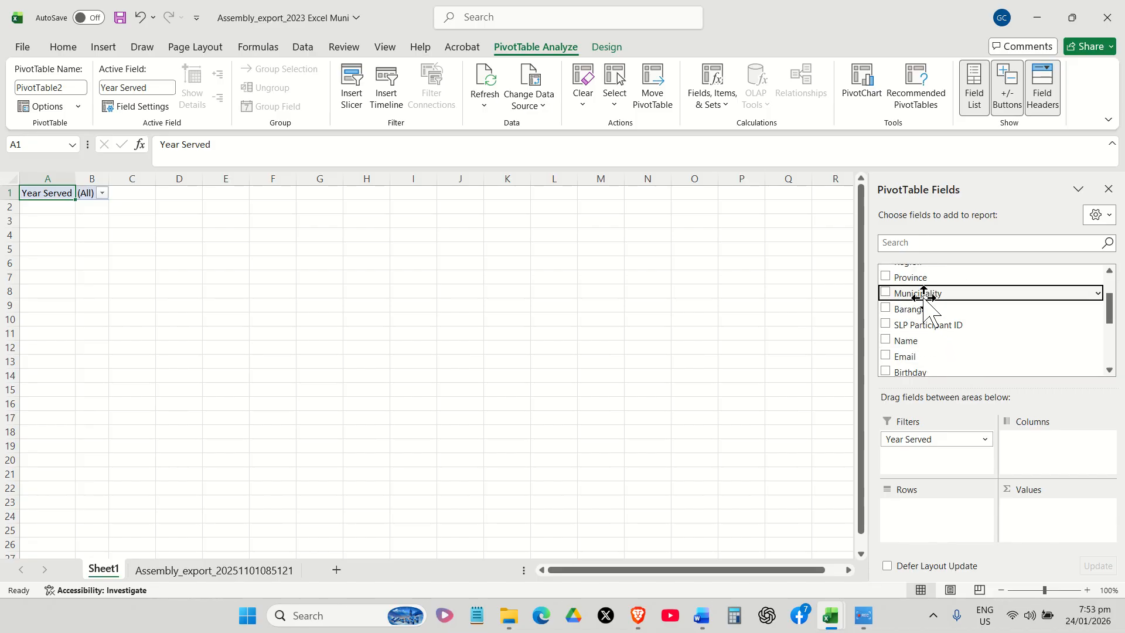
drag(933, 292, 935, 527)
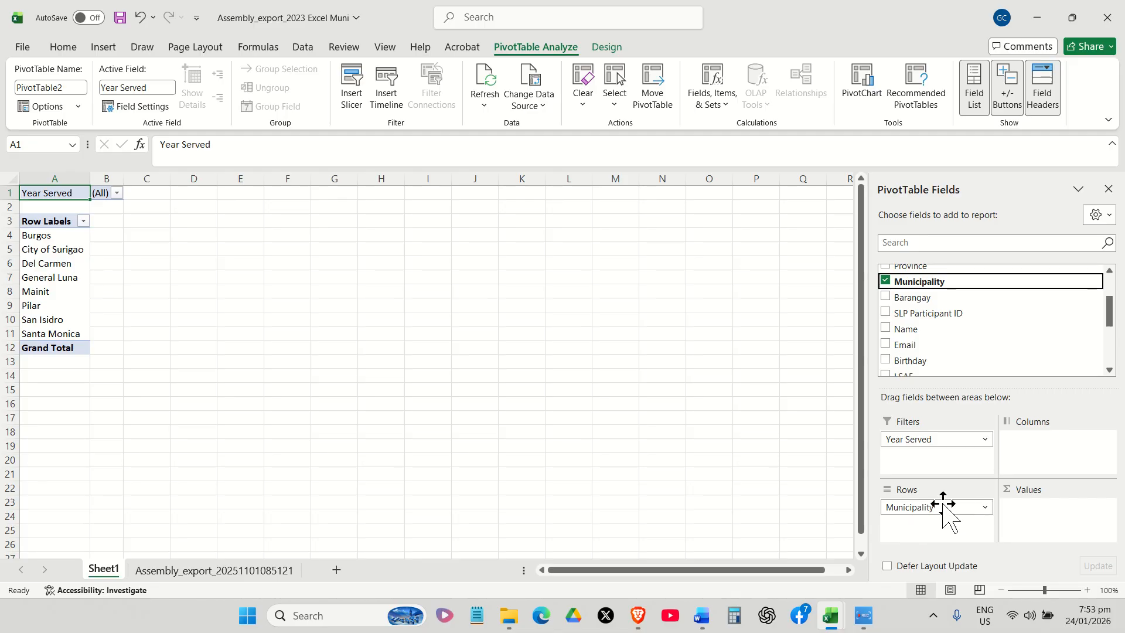
Step: Add SLP Participant ID to the pivot table's values as a count per municipality
scroll(949, 334, up, 2)
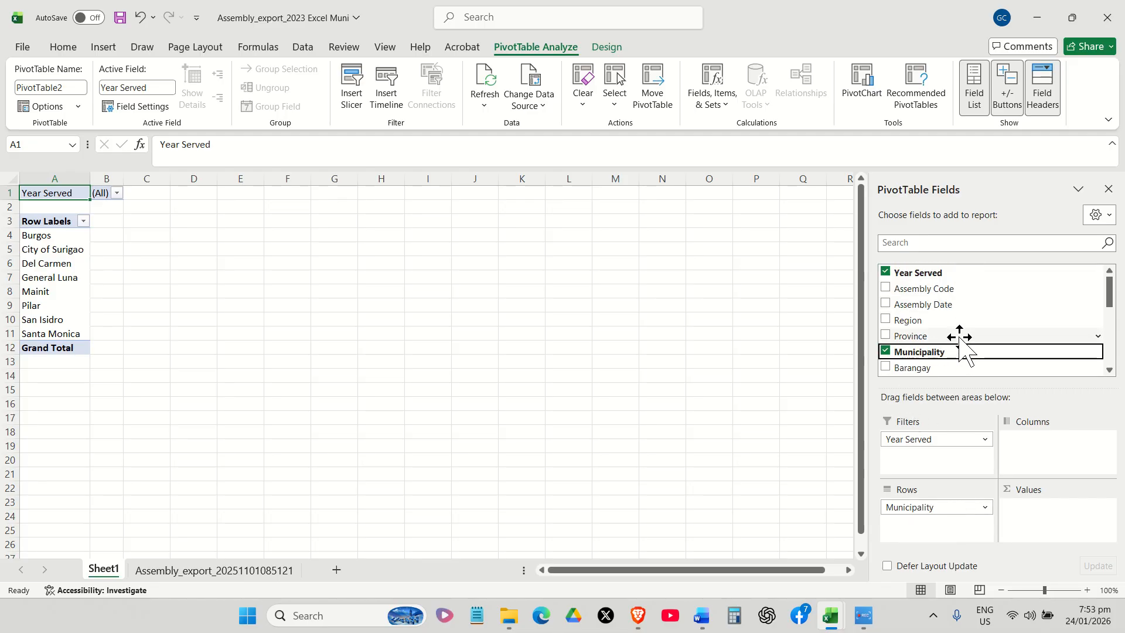
scroll(961, 342, down, 6)
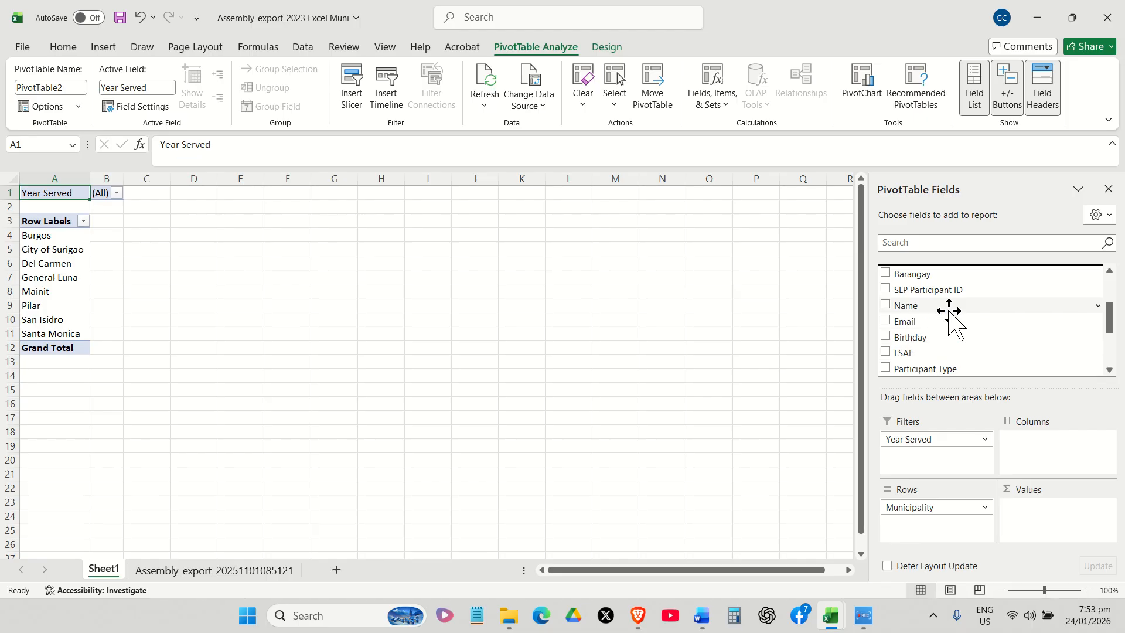
scroll(964, 337, down, 3)
scroll(961, 340, up, 8)
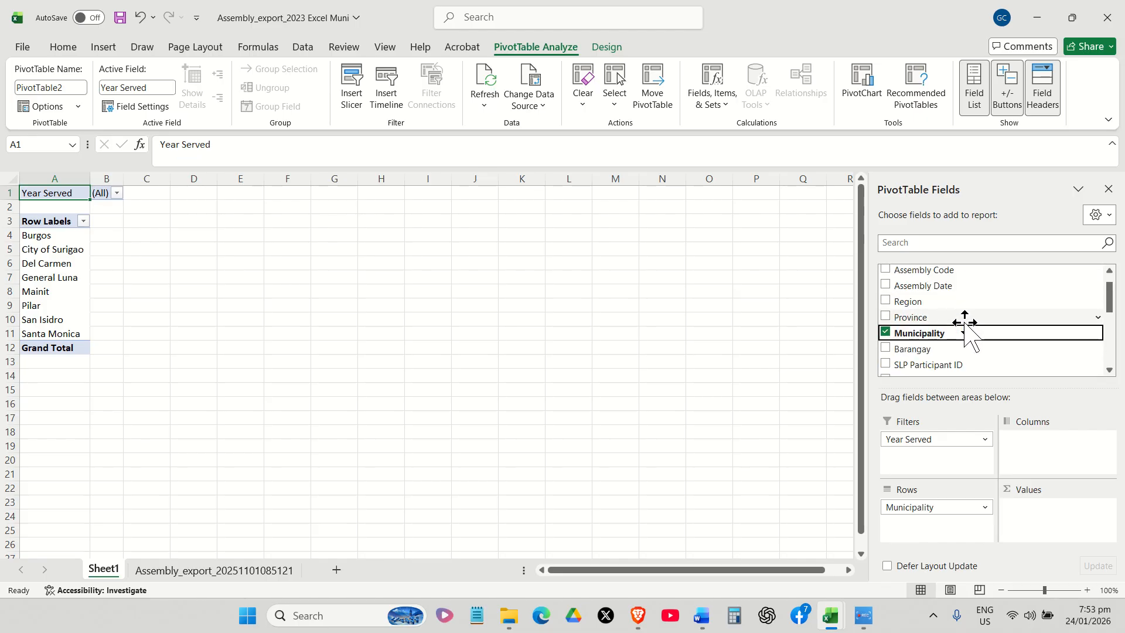
scroll(959, 342, down, 2)
click(928, 317)
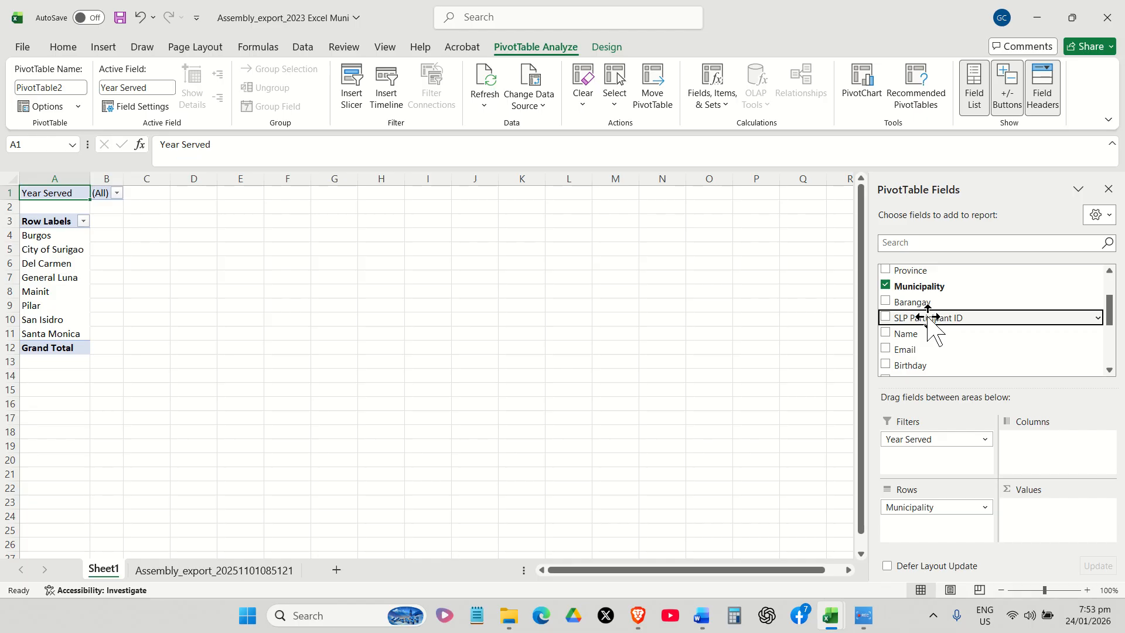
drag(949, 326, 1043, 508)
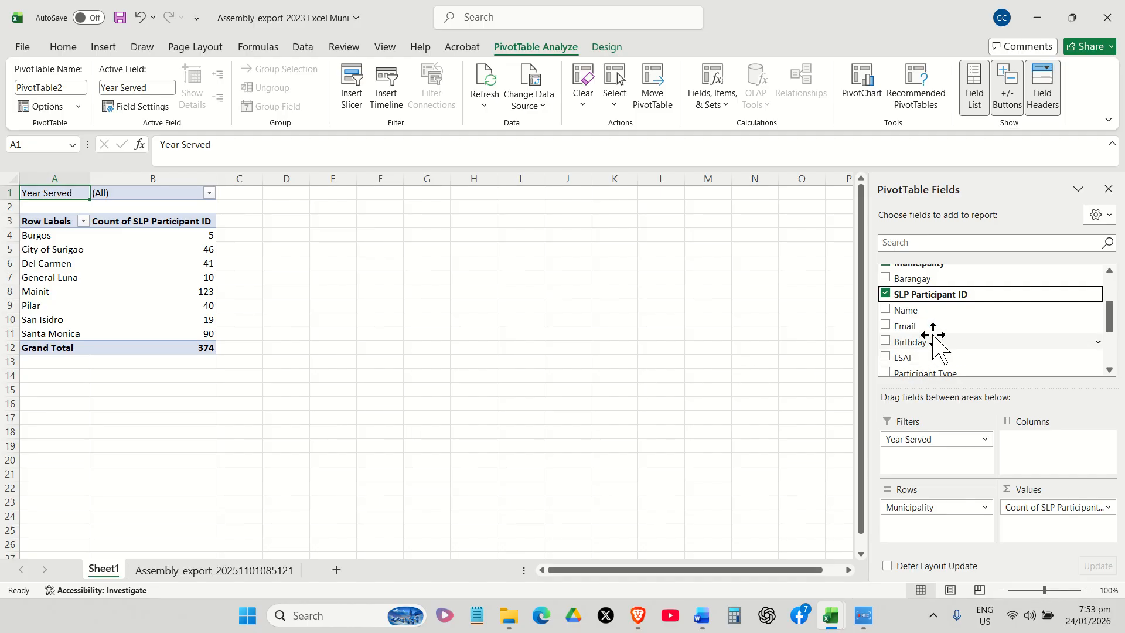
scroll(935, 346, up, 2)
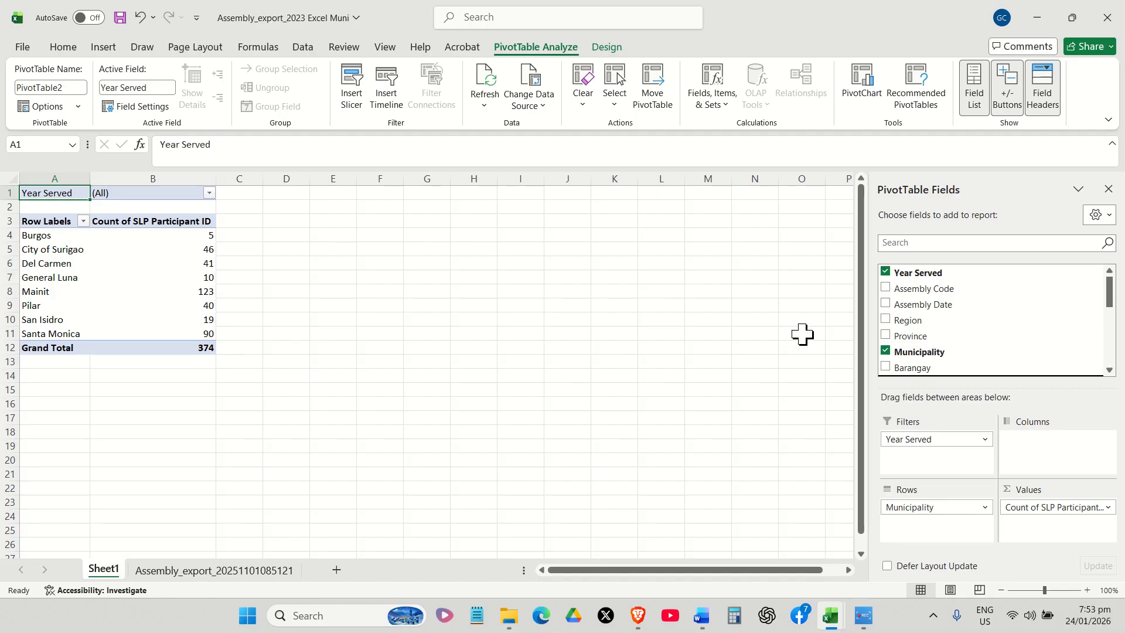
click(886, 288)
click(885, 289)
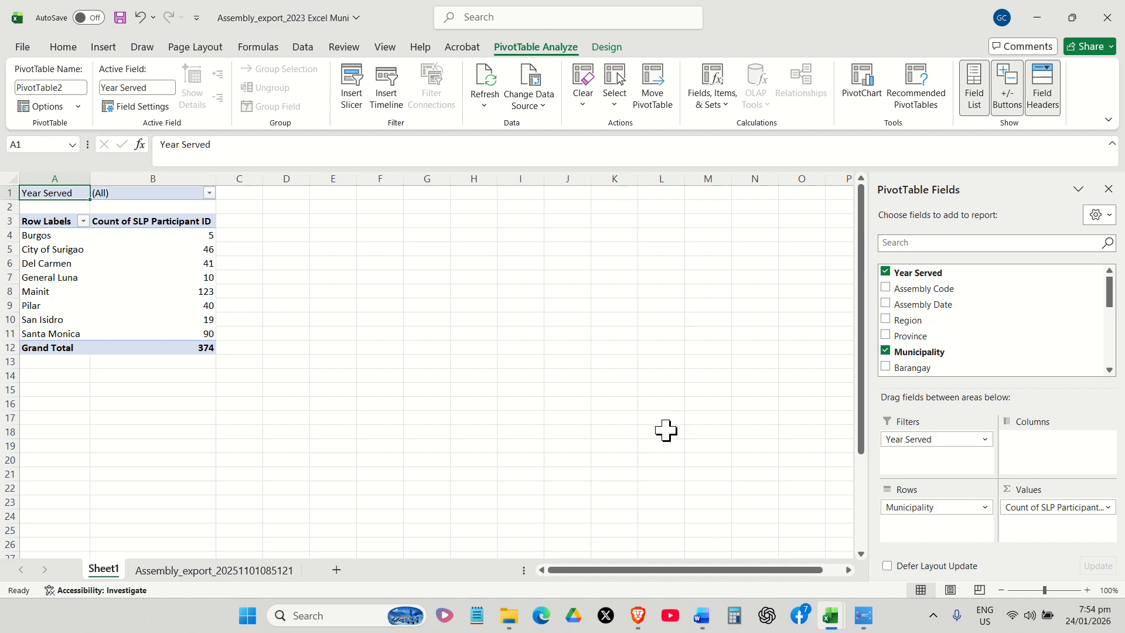
mouse_move(839, 622)
scroll(896, 346, down, 2)
scroll(937, 360, up, 1)
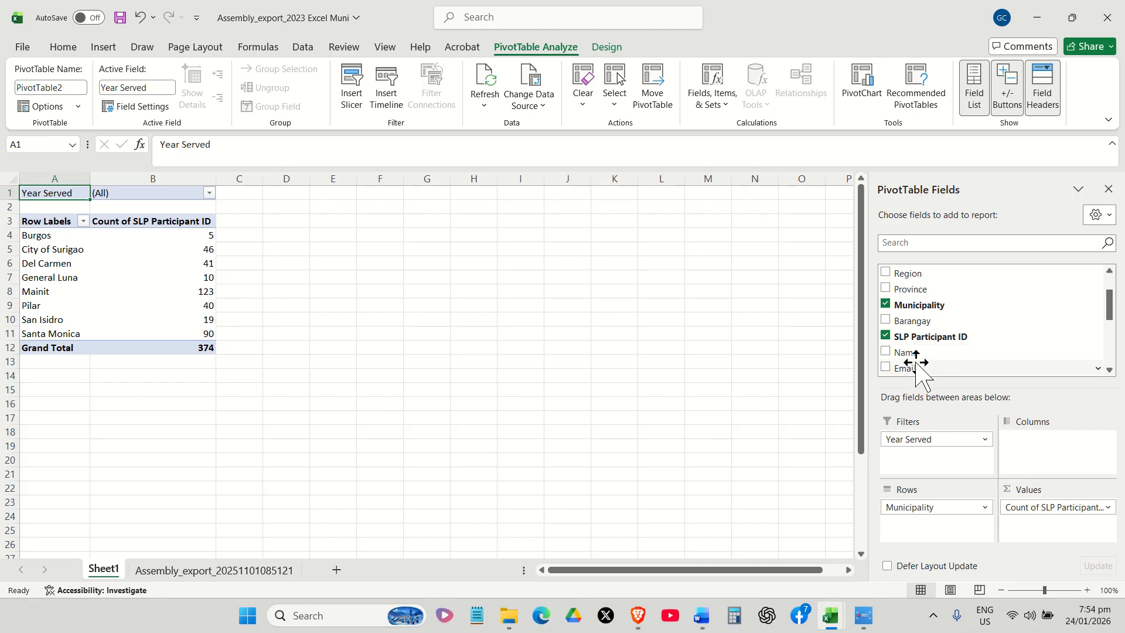
mouse_move(1030, 507)
mouse_down()
mouse_move(977, 339)
mouse_move(961, 340)
mouse_move(972, 397)
mouse_move(1051, 523)
mouse_move(974, 344)
mouse_move(922, 322)
mouse_move(946, 336)
mouse_move(1044, 494)
mouse_move(1042, 515)
mouse_up()
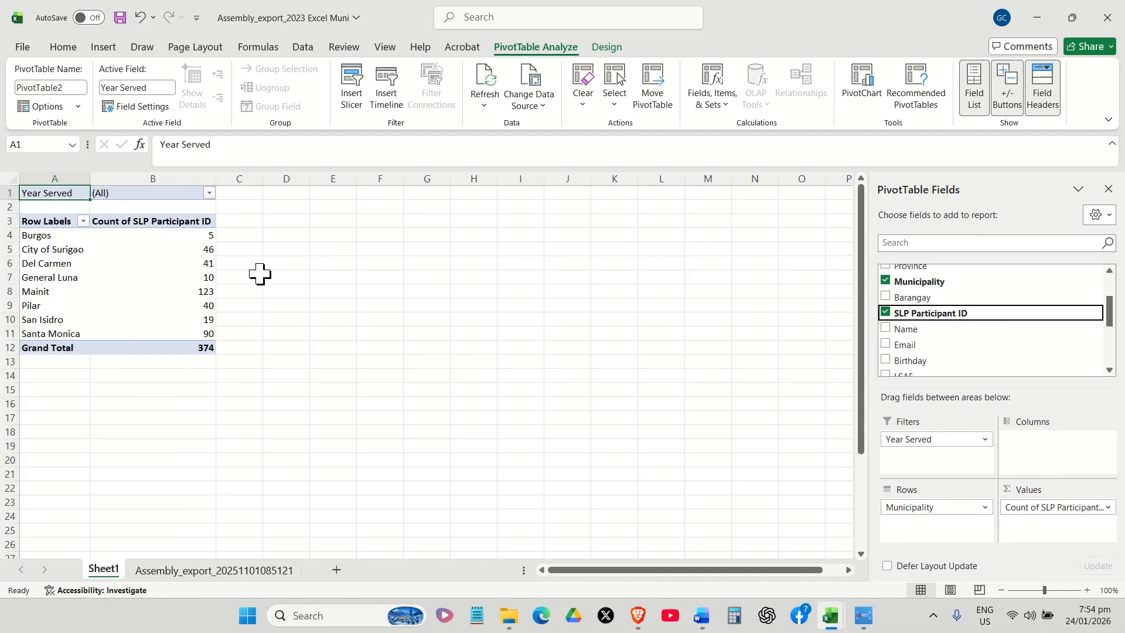
Step: Compare the memorandum's SLP Assembly figures in Word with the participant counts per municipality in Excel's assembly pivot table
click(710, 617)
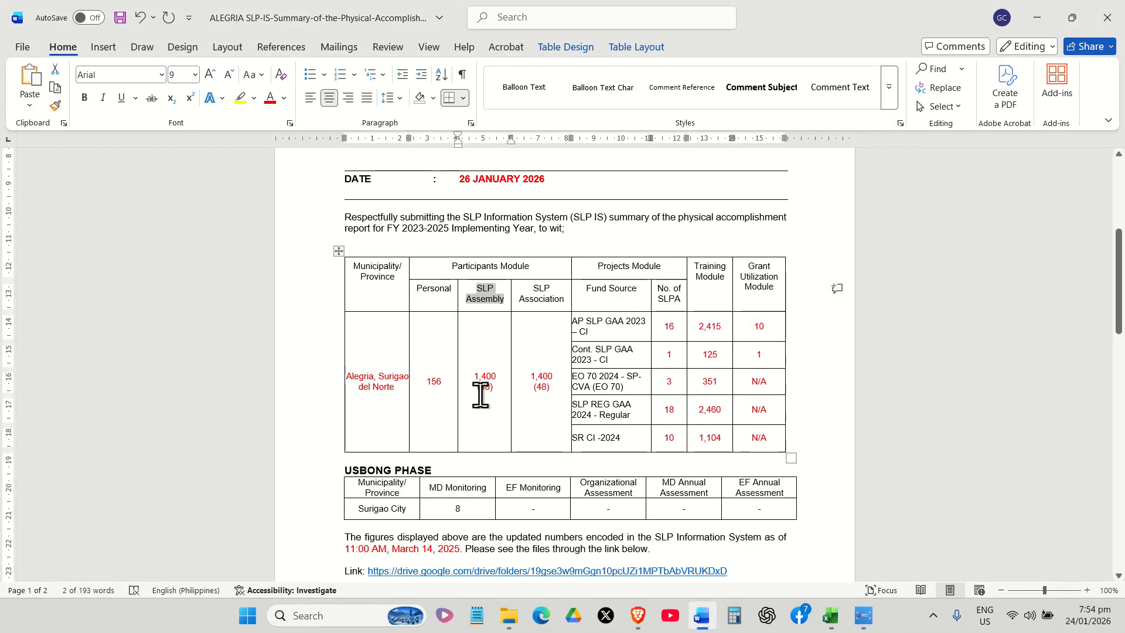
click(527, 457)
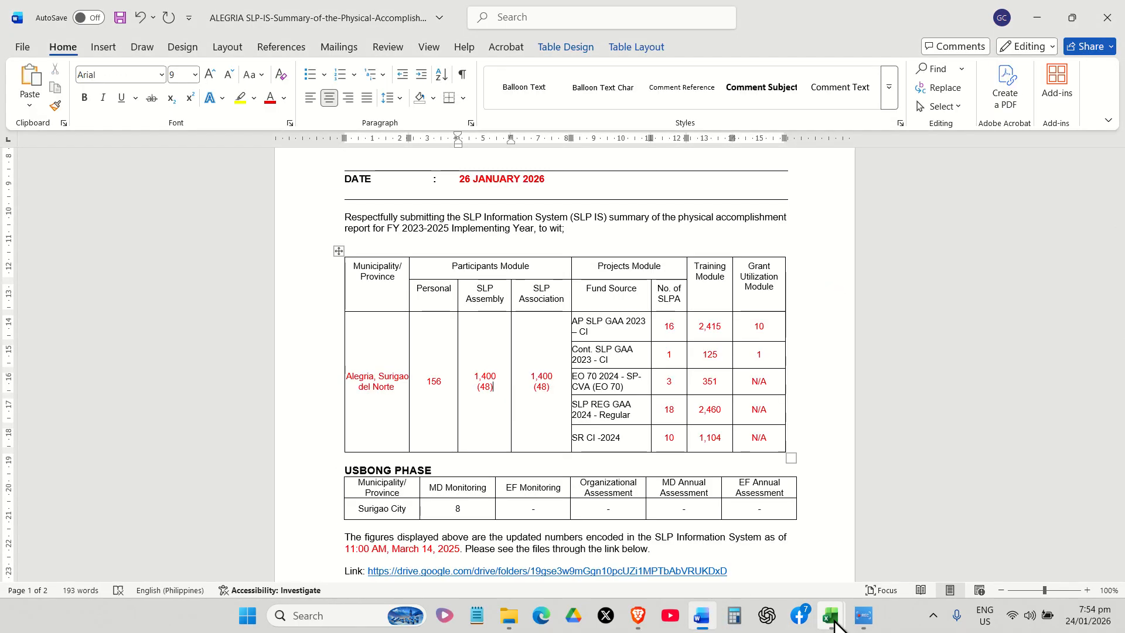
mouse_move(831, 615)
click(979, 542)
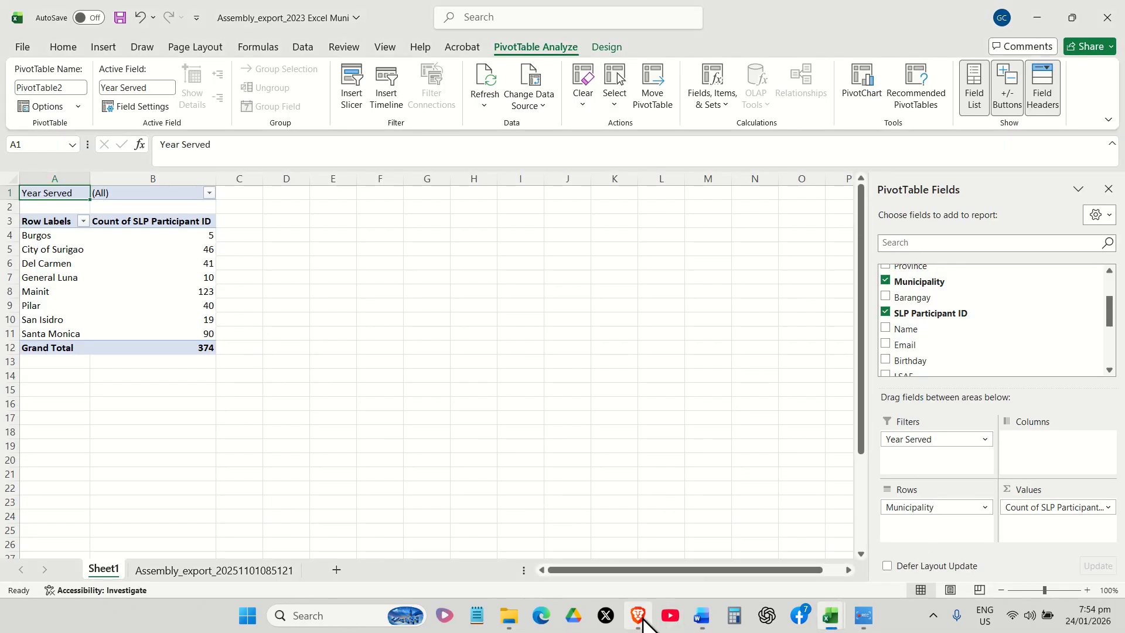
mouse_move(841, 616)
click(704, 615)
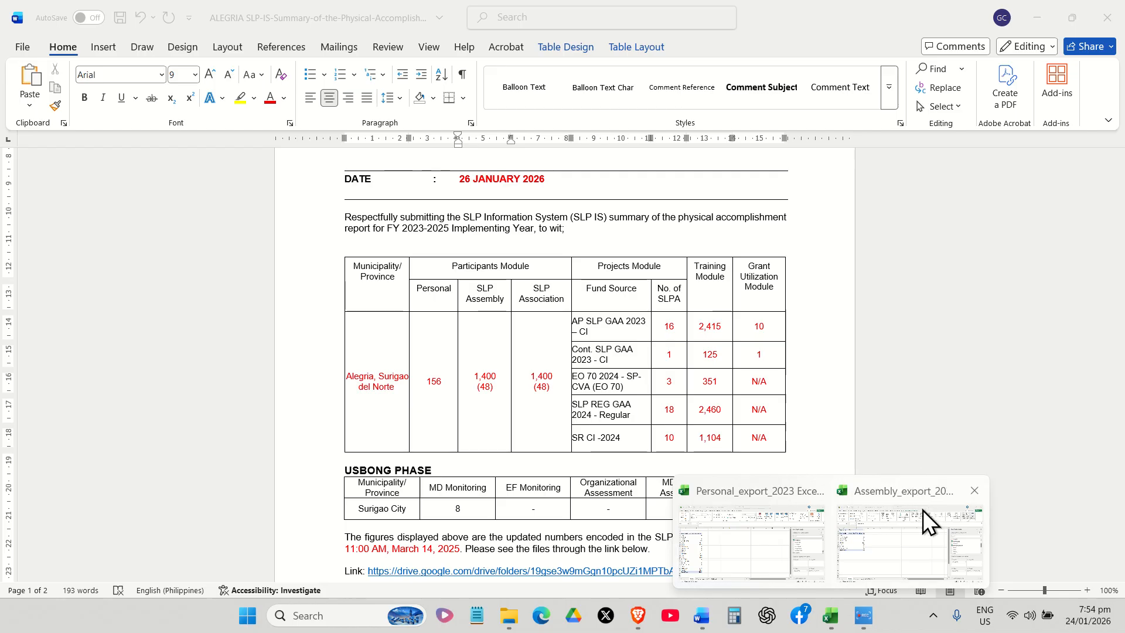
click(923, 514)
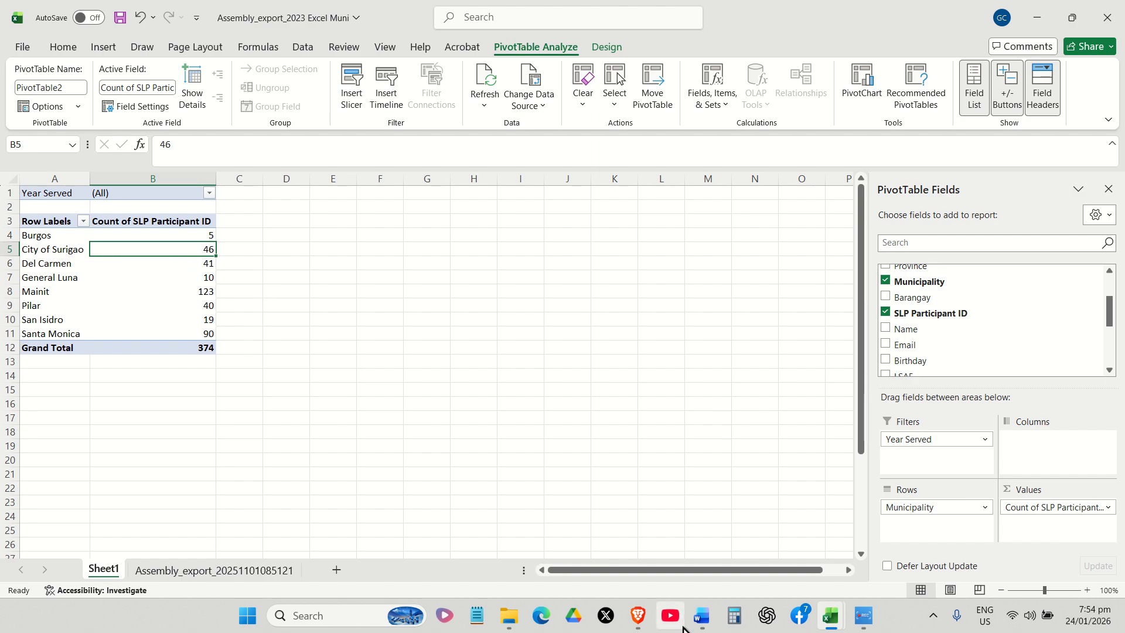
click(702, 615)
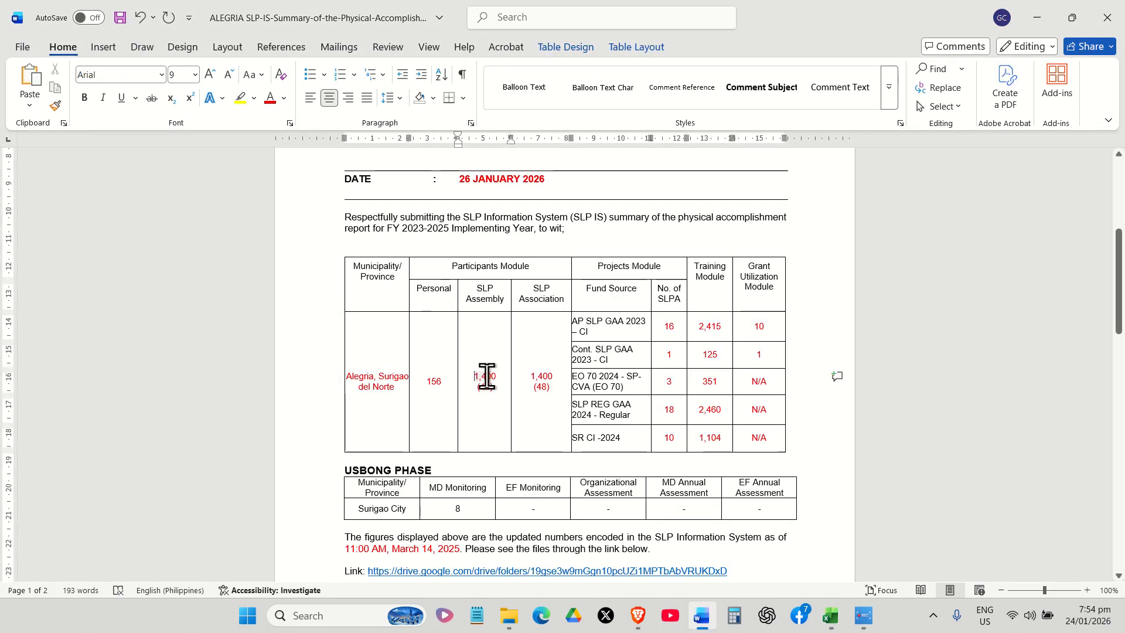
drag(474, 375, 495, 388)
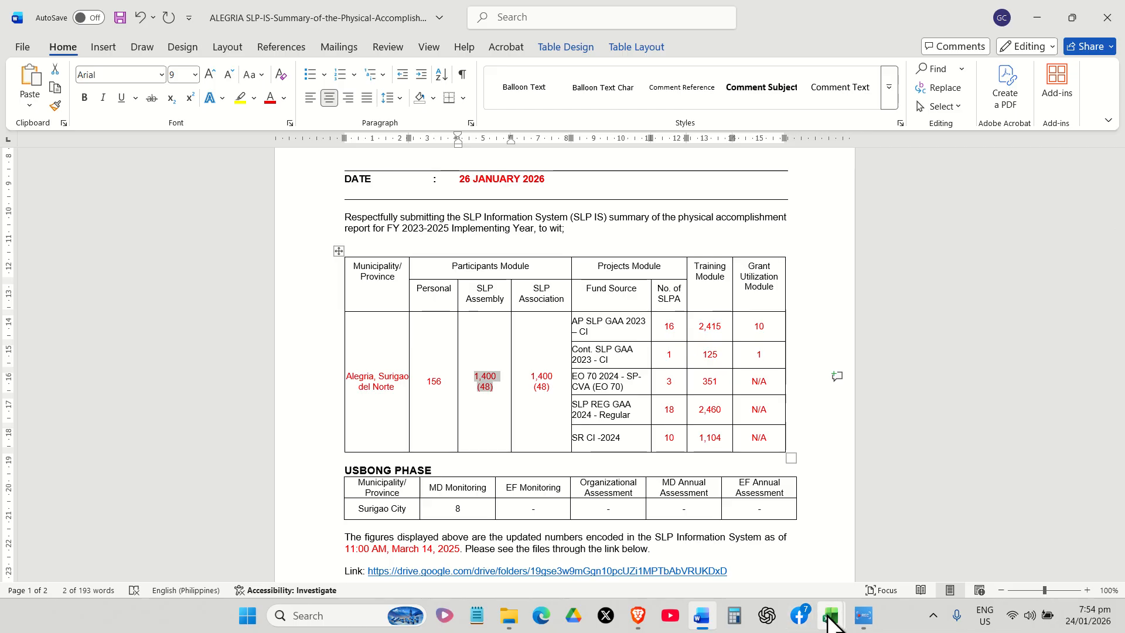
mouse_move(830, 615)
click(883, 554)
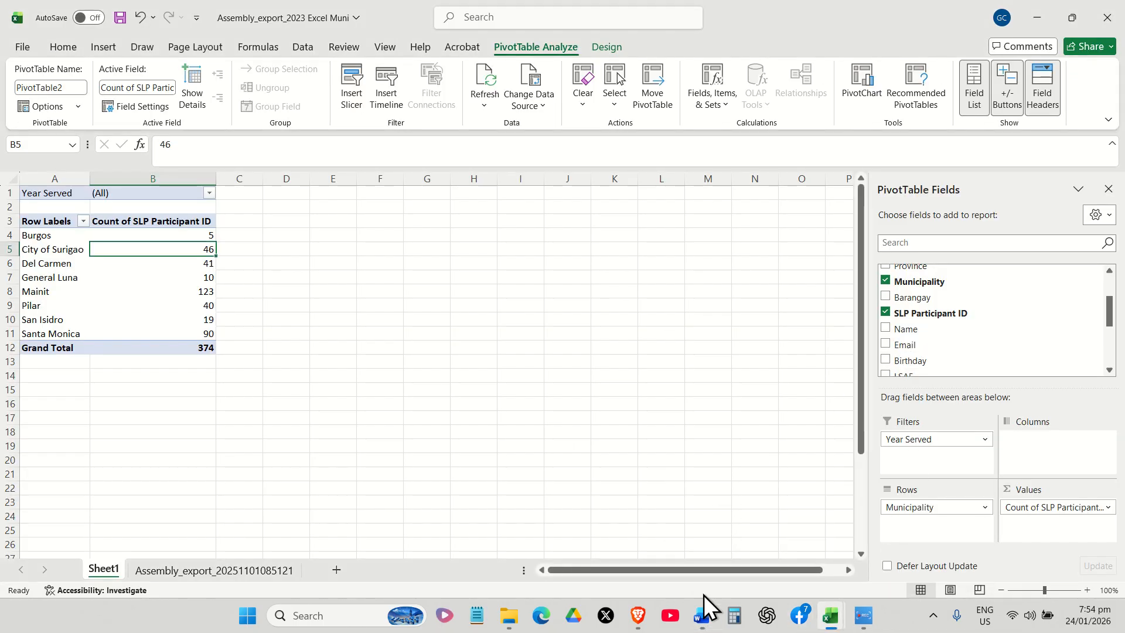
mouse_move(701, 615)
click(718, 553)
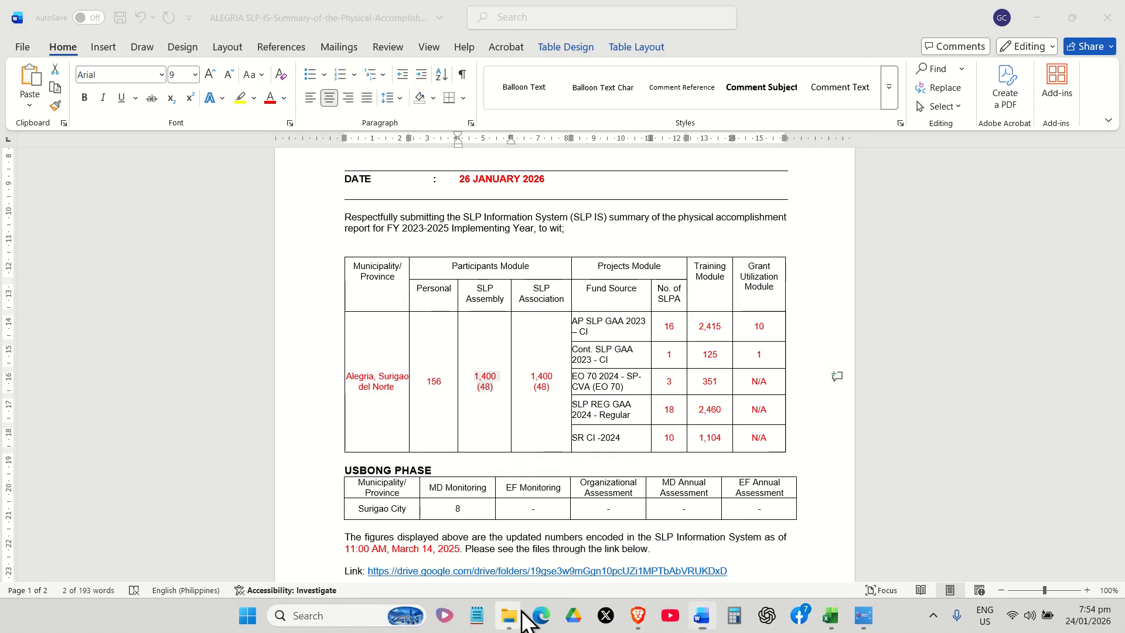
Step: Switch to File Explorer and open the Slpa_export_2023 workbook from the SLP Association Export folder within 1. PUNLA
mouse_move(508, 615)
click(442, 536)
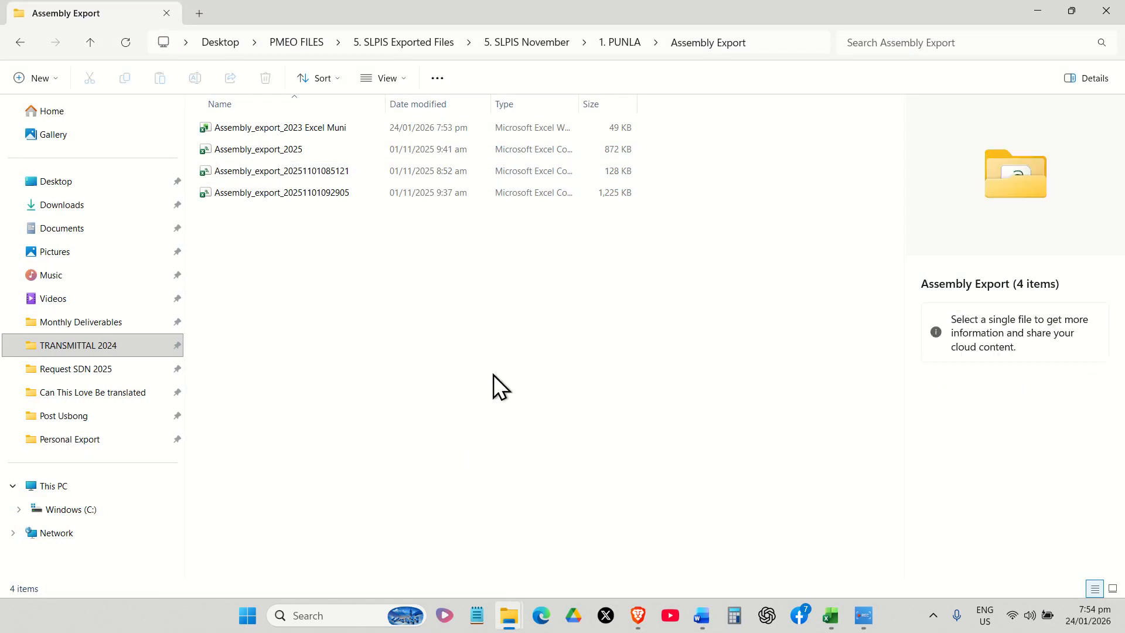
click(607, 44)
click(332, 196)
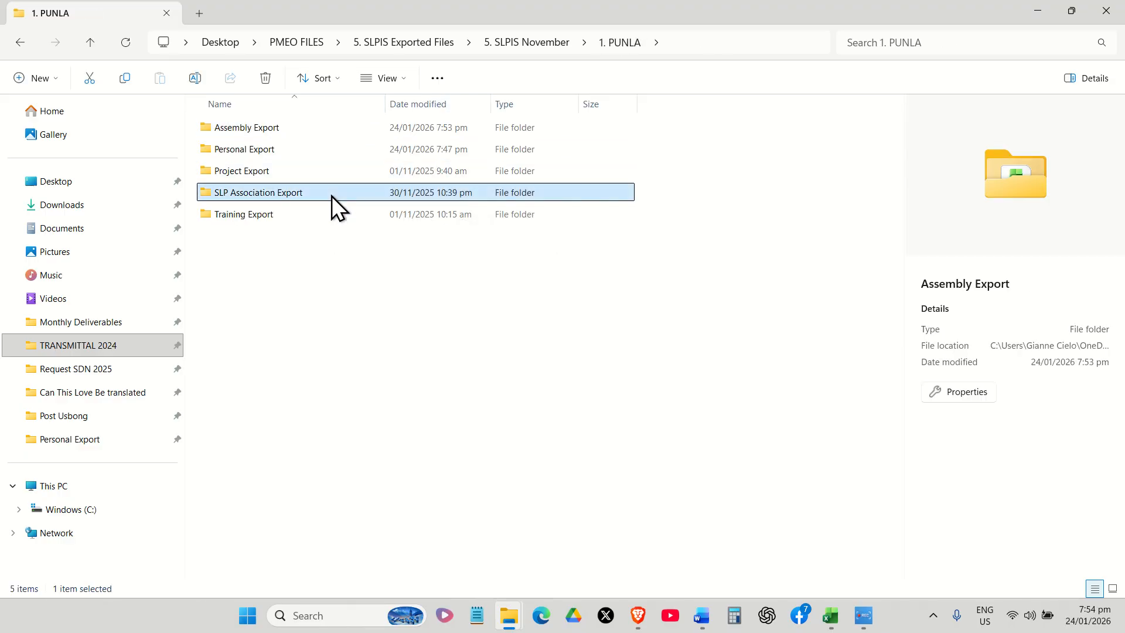
double_click(331, 196)
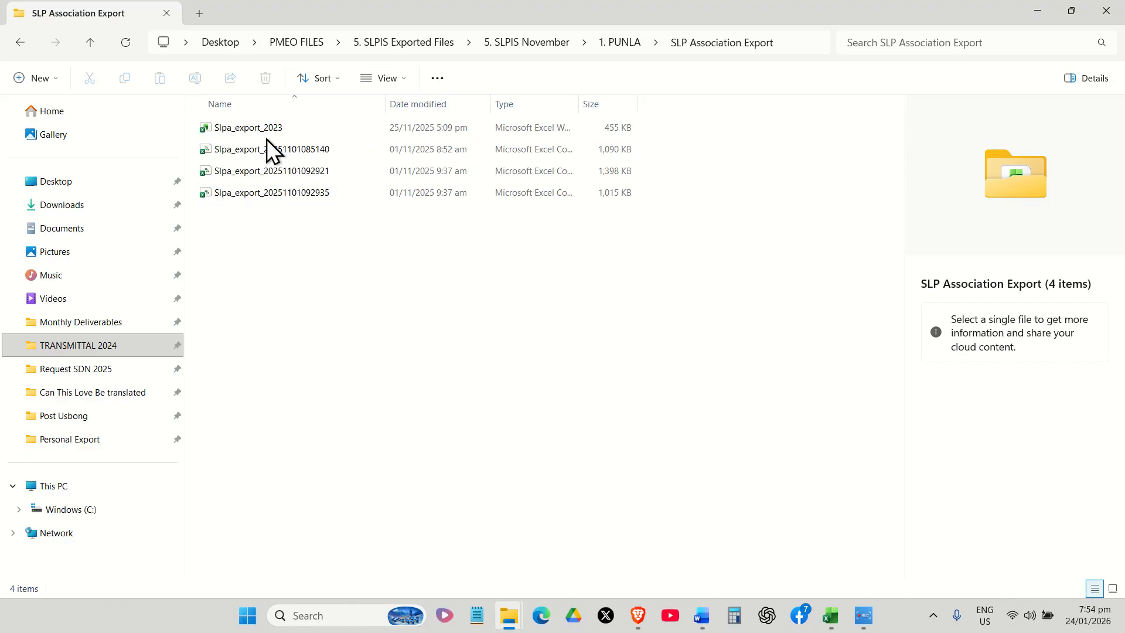
double_click(273, 125)
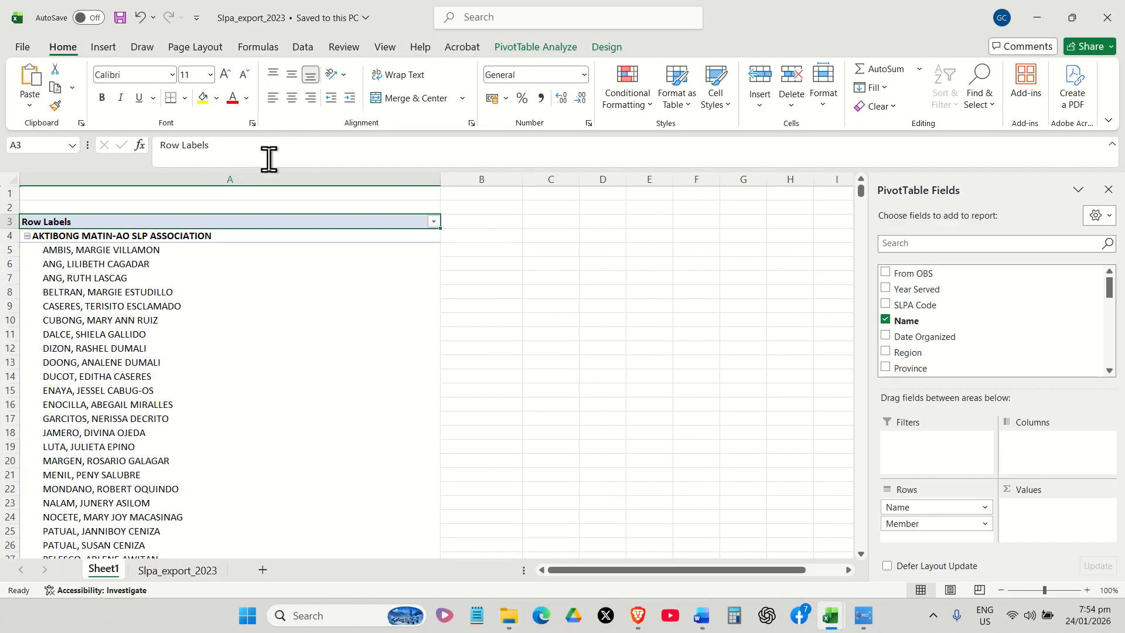
Step: Create a PivotTable on a new worksheet from the entire data range of the Slpa_export_2023 sheet
click(195, 577)
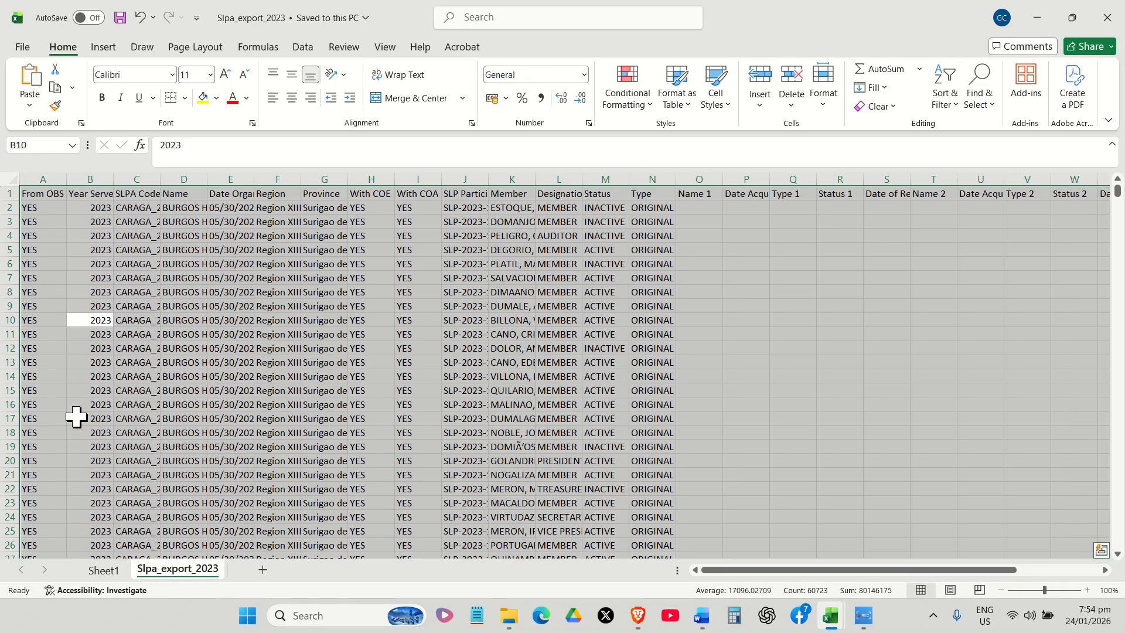
click(141, 350)
key(ctrl+a)
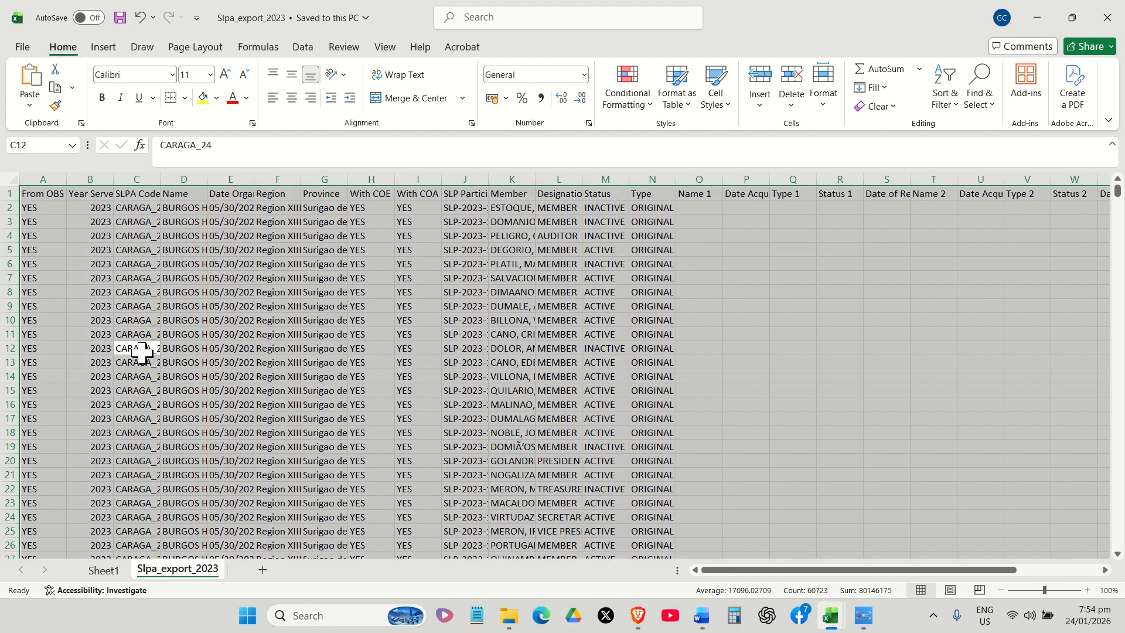
click(96, 55)
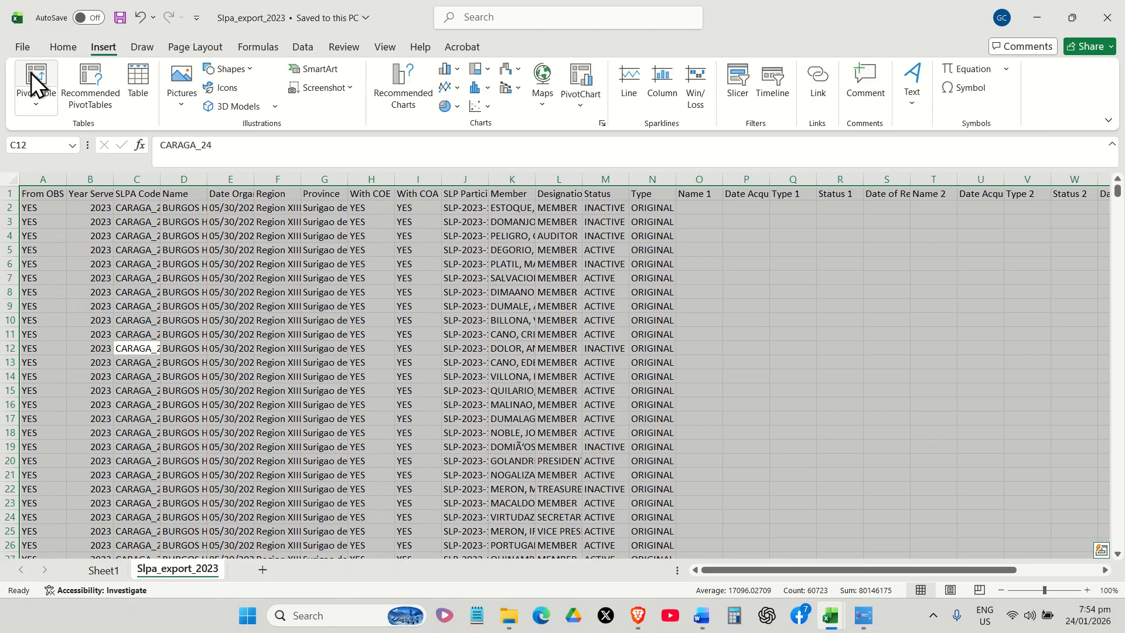
click(31, 73)
click(494, 348)
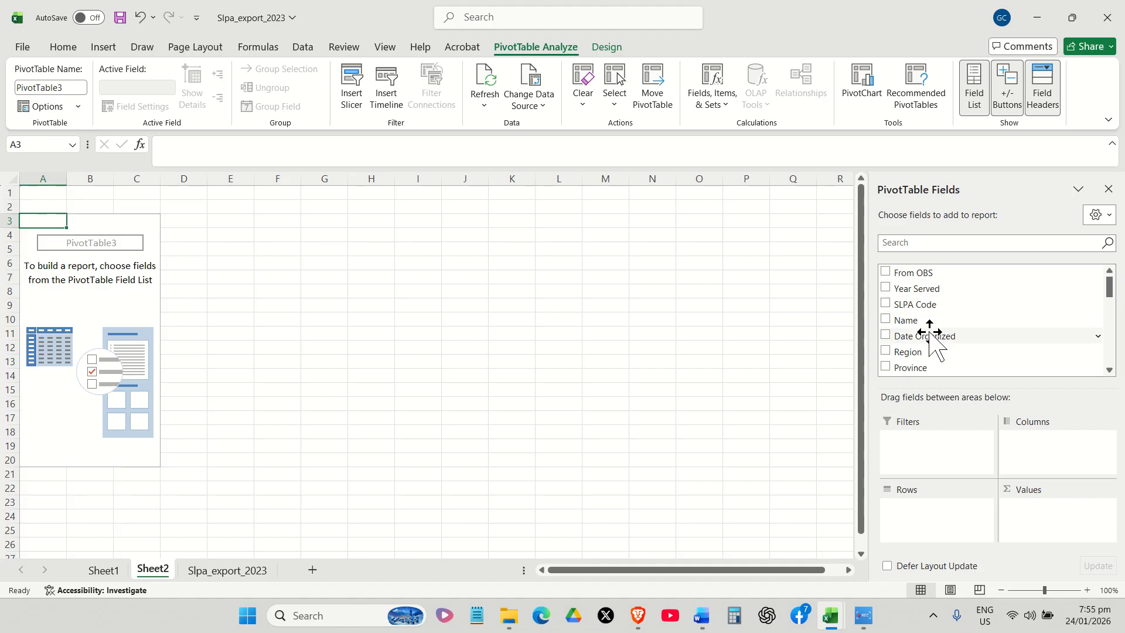
Step: Add Region and Province as the pivot table's report filters and check which choices they offer
scroll(936, 308, down, 3)
scroll(935, 307, down, 5)
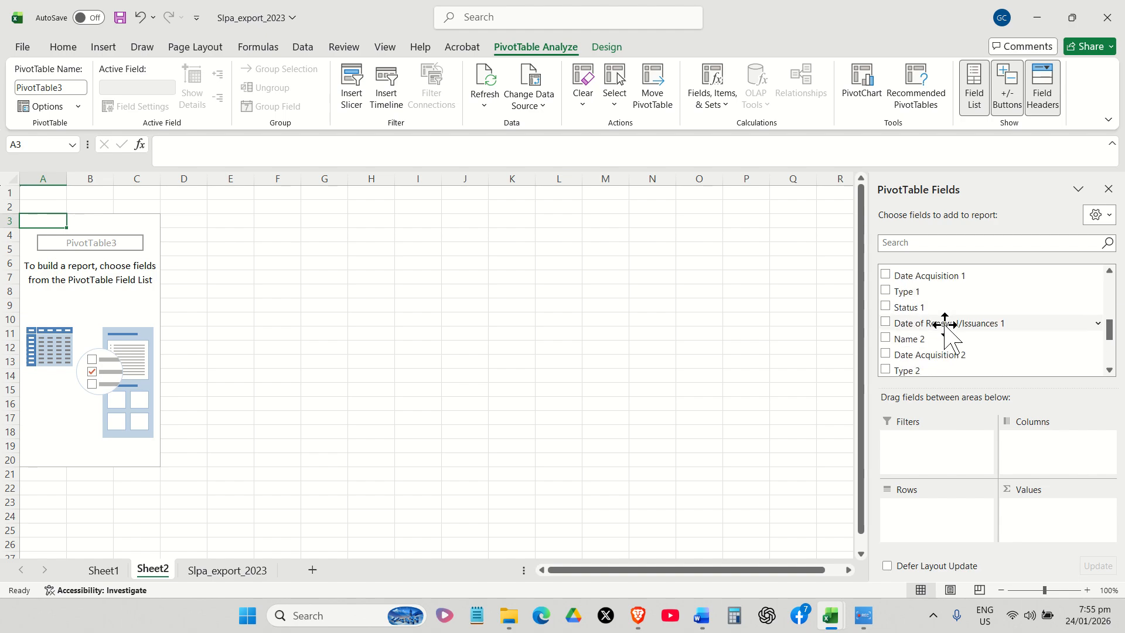
scroll(934, 328, up, 5)
scroll(931, 346, down, 3)
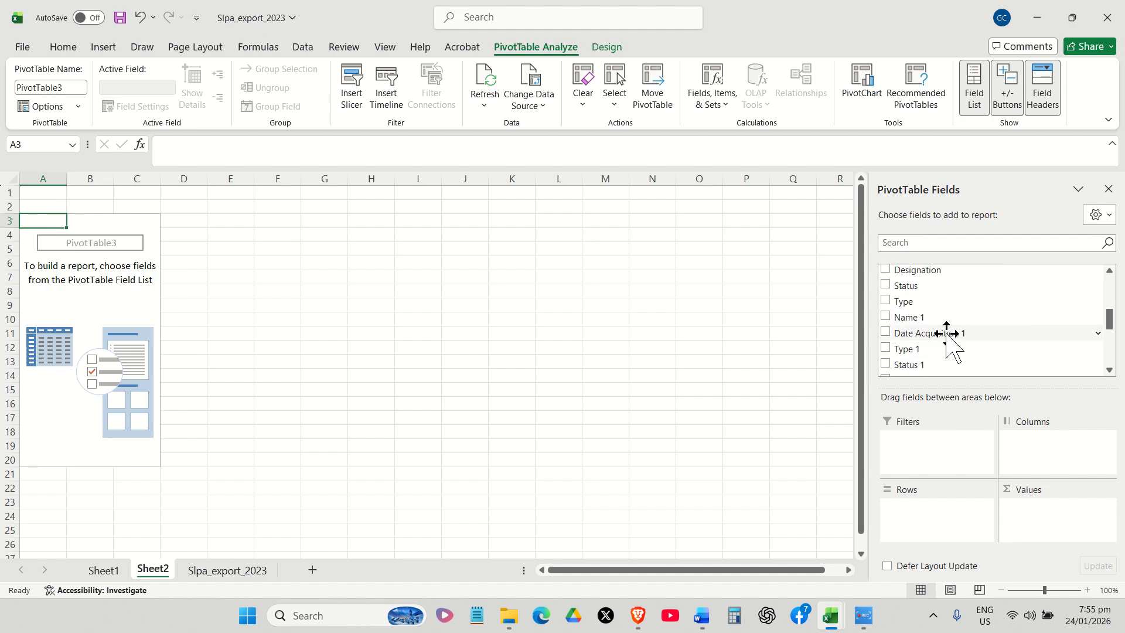
scroll(947, 338, up, 6)
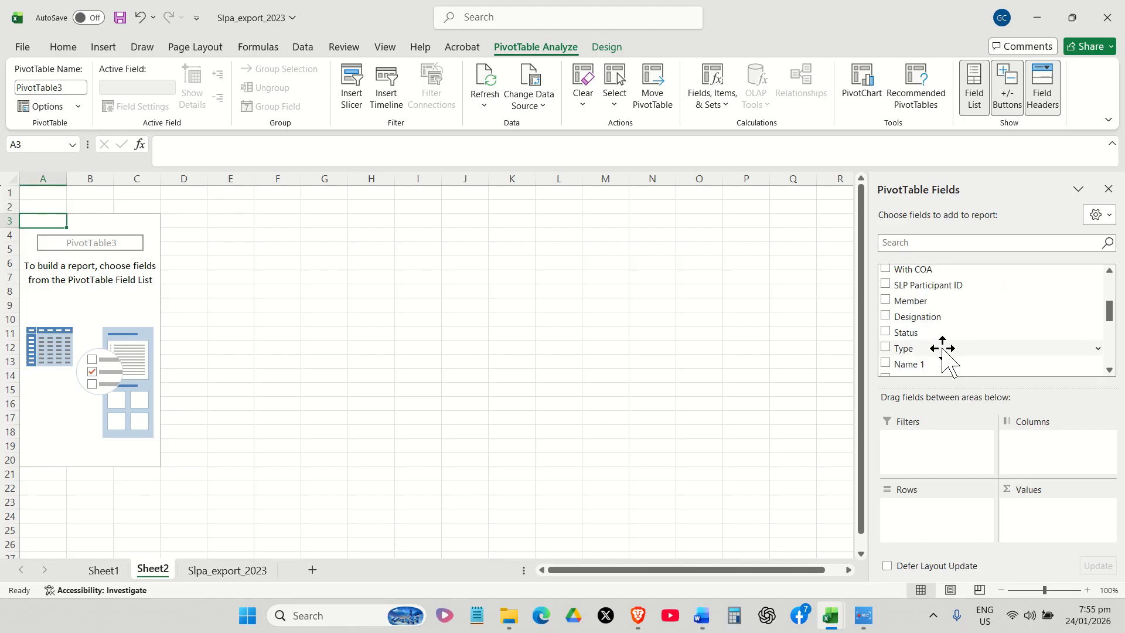
scroll(941, 351, down, 1)
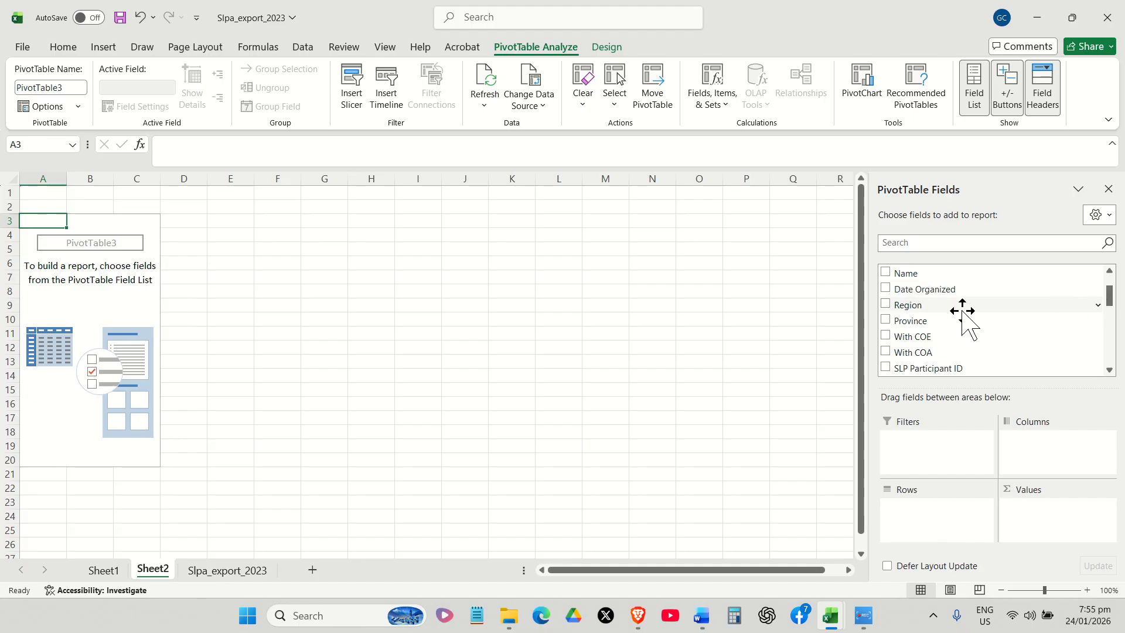
mouse_move(926, 306)
mouse_down()
mouse_move(944, 448)
mouse_move(934, 439)
mouse_move(936, 454)
mouse_up()
click(89, 206)
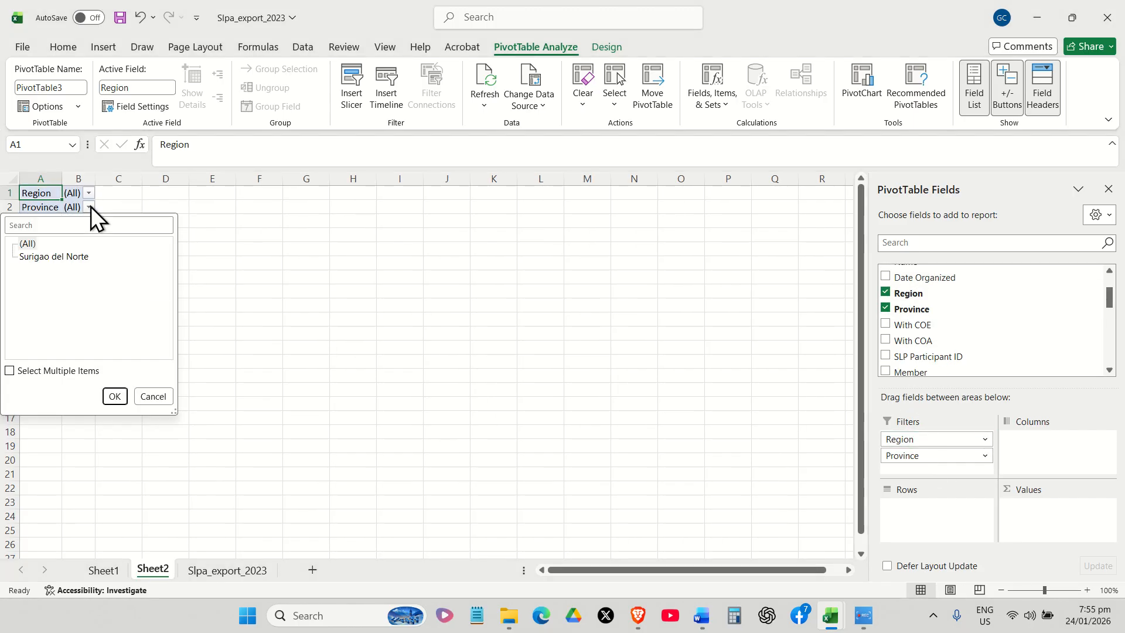
click(90, 207)
click(90, 194)
click(289, 268)
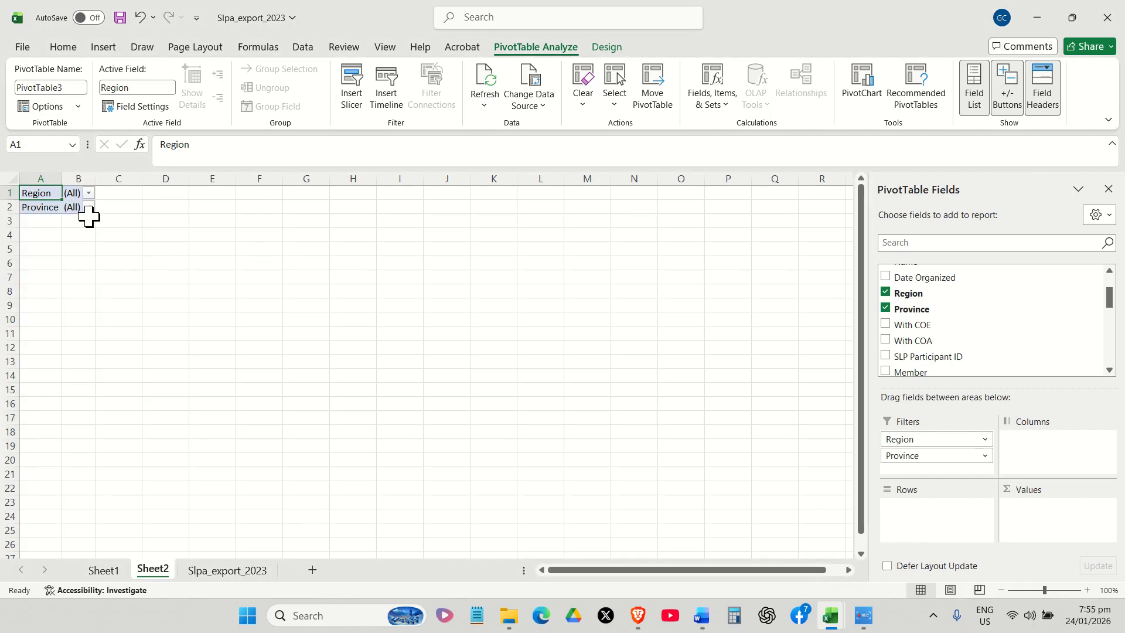
Step: Add SLP Participant ID to the association pivot table's values as a count
scroll(978, 302, down, 10)
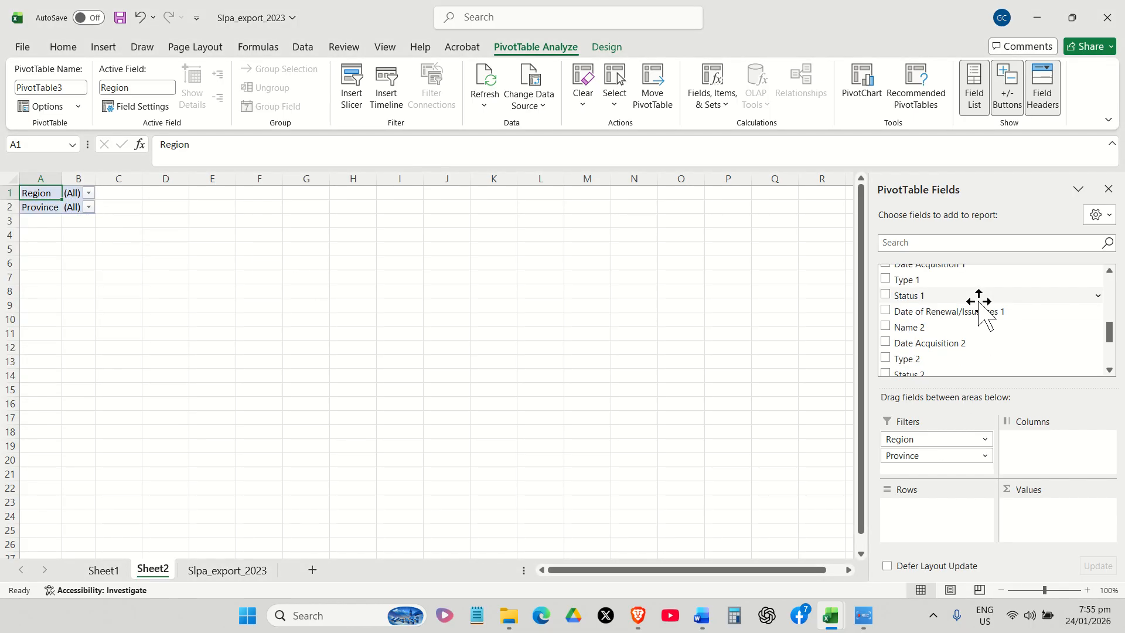
scroll(978, 302, up, 12)
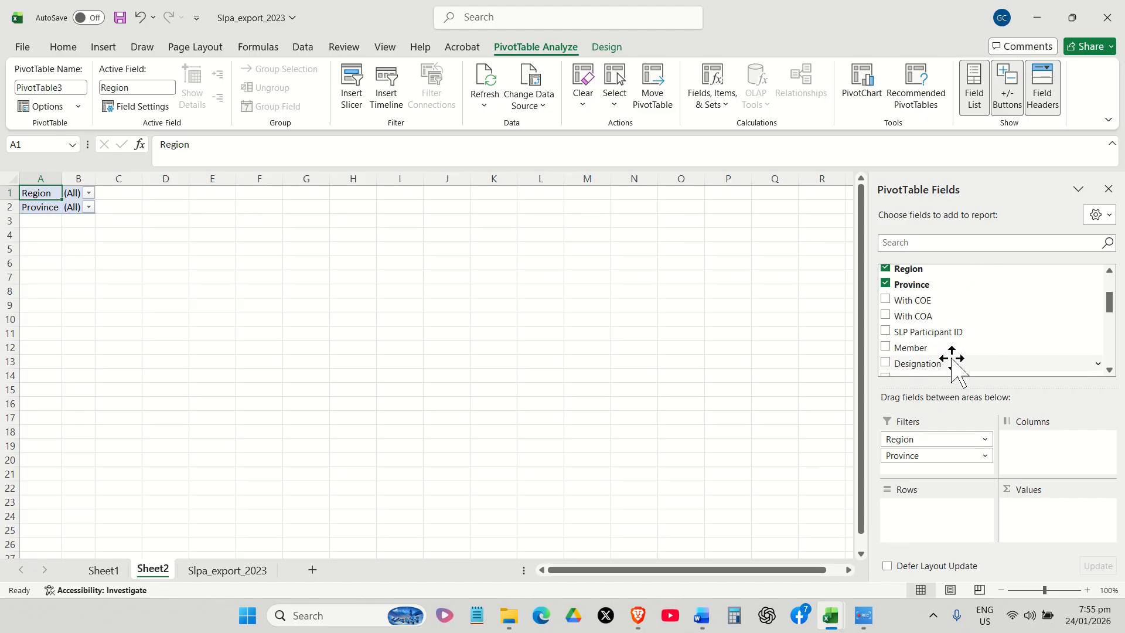
drag(950, 325, 1046, 525)
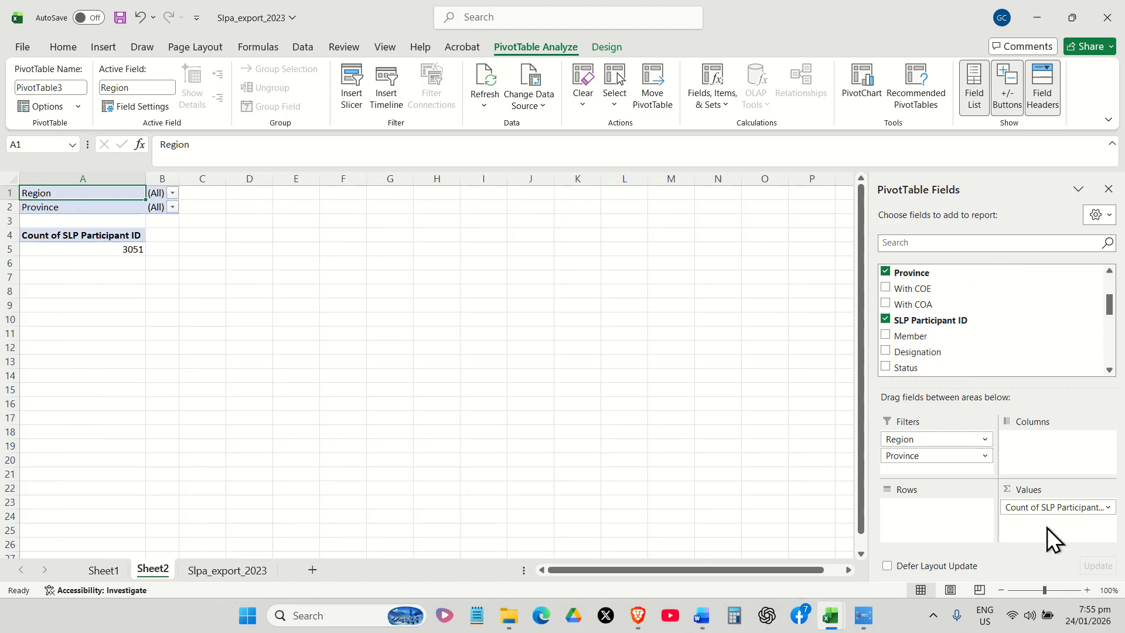
Step: Examine the column headers of the Slpa_export_2023 source data across to the last columns
click(229, 570)
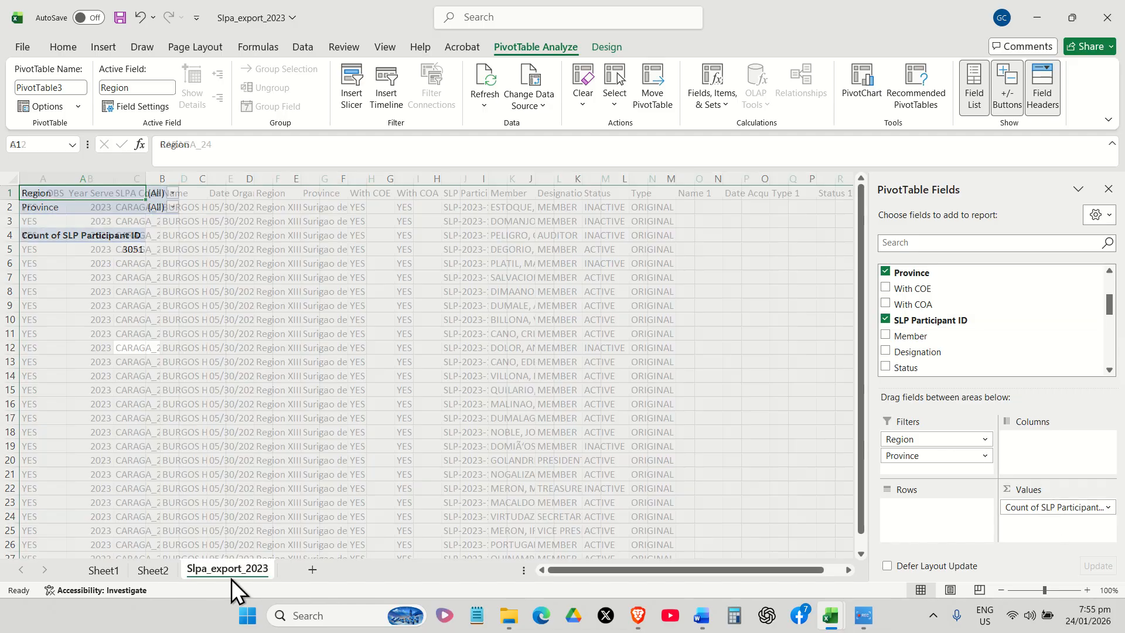
click(189, 363)
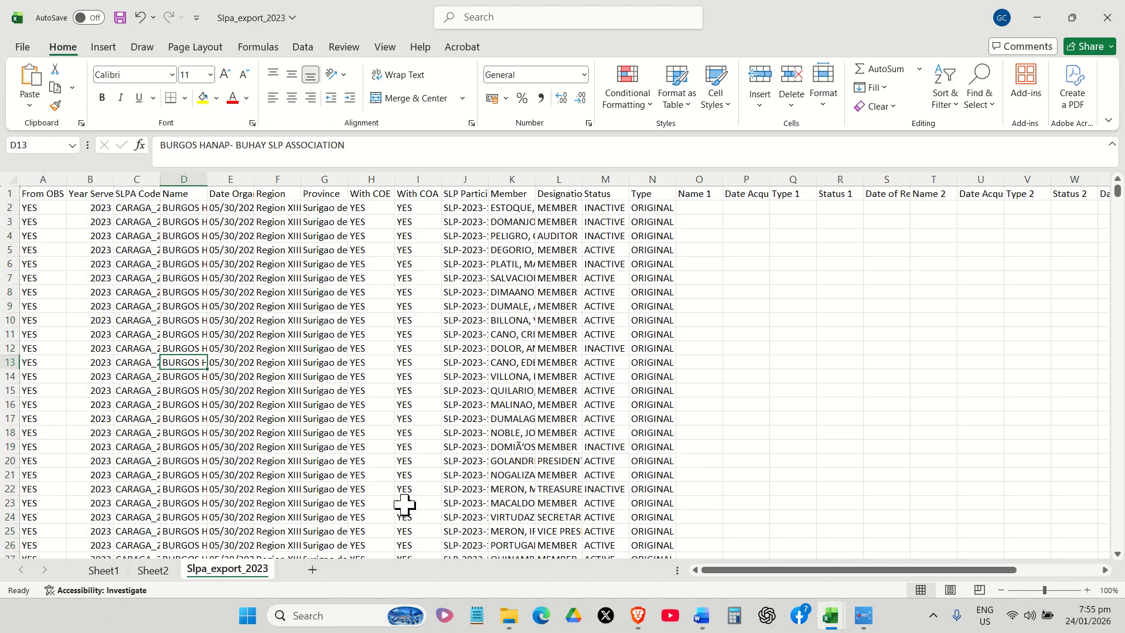
click(152, 570)
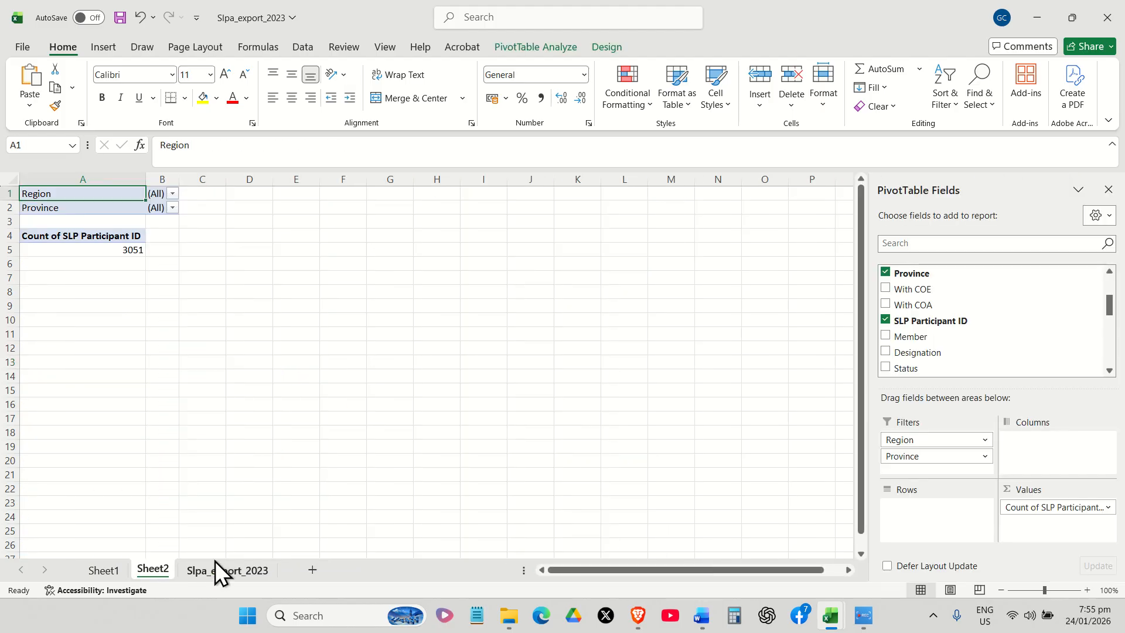
click(229, 570)
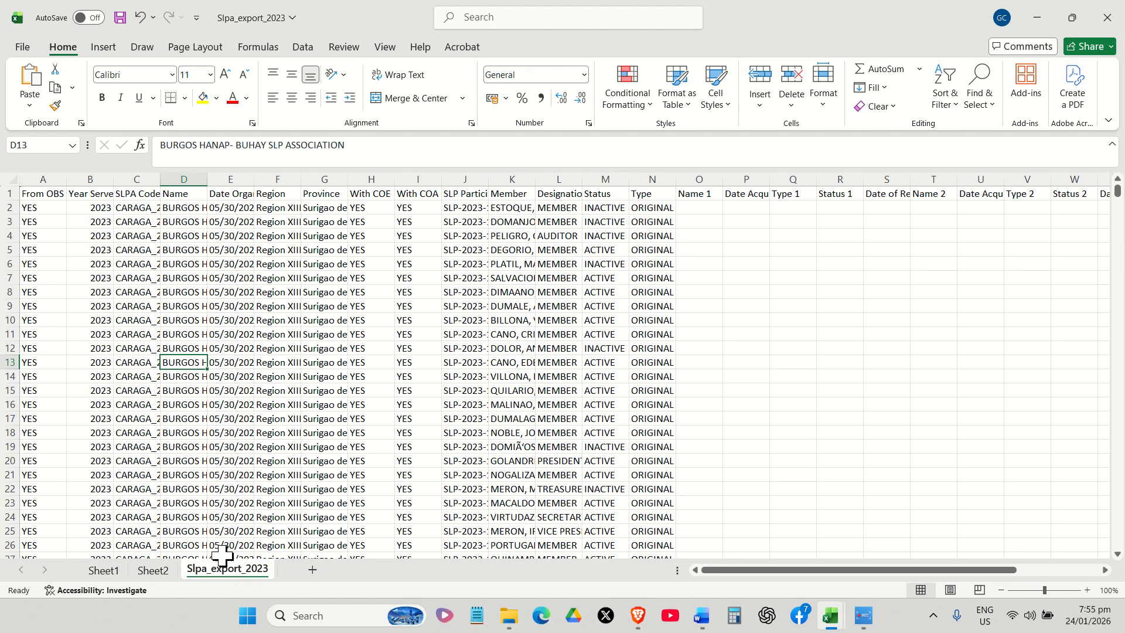
drag(736, 569, 831, 579)
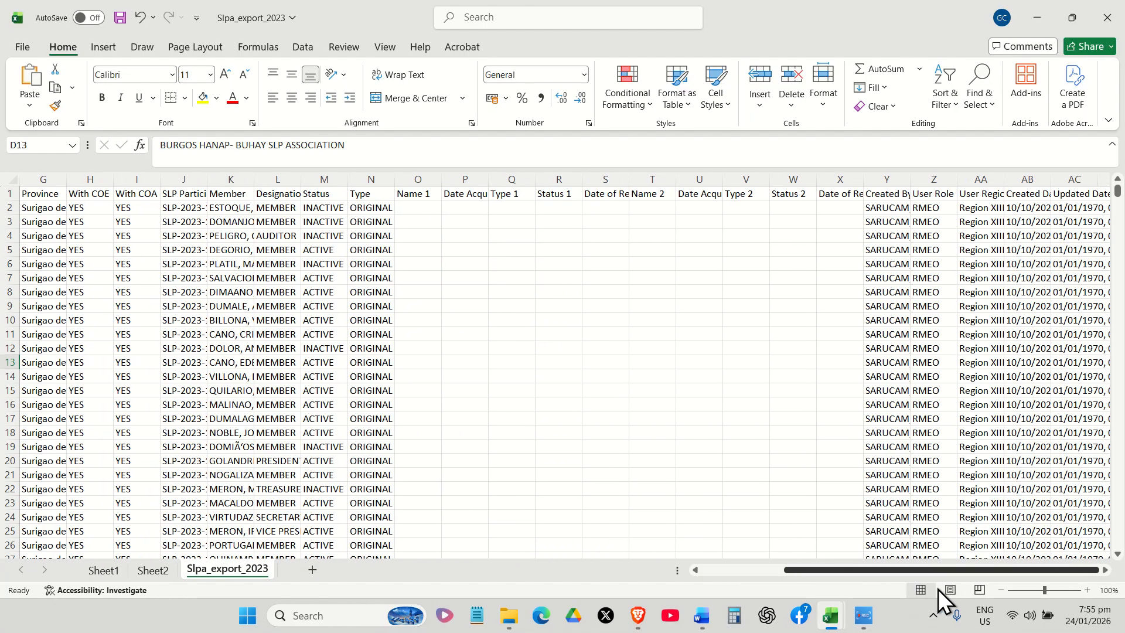
Step: Widen the Province column of the Slpa_export_2023 sheet and look through the province entries
drag(937, 589, 196, 444)
click(245, 388)
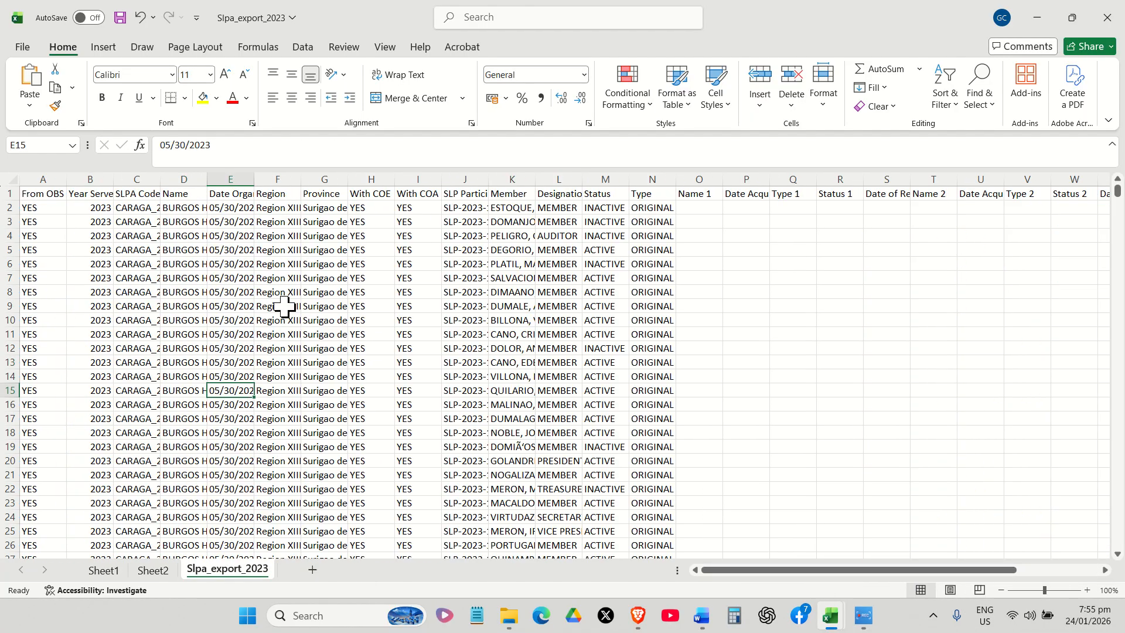
drag(354, 179, 543, 179)
click(553, 194)
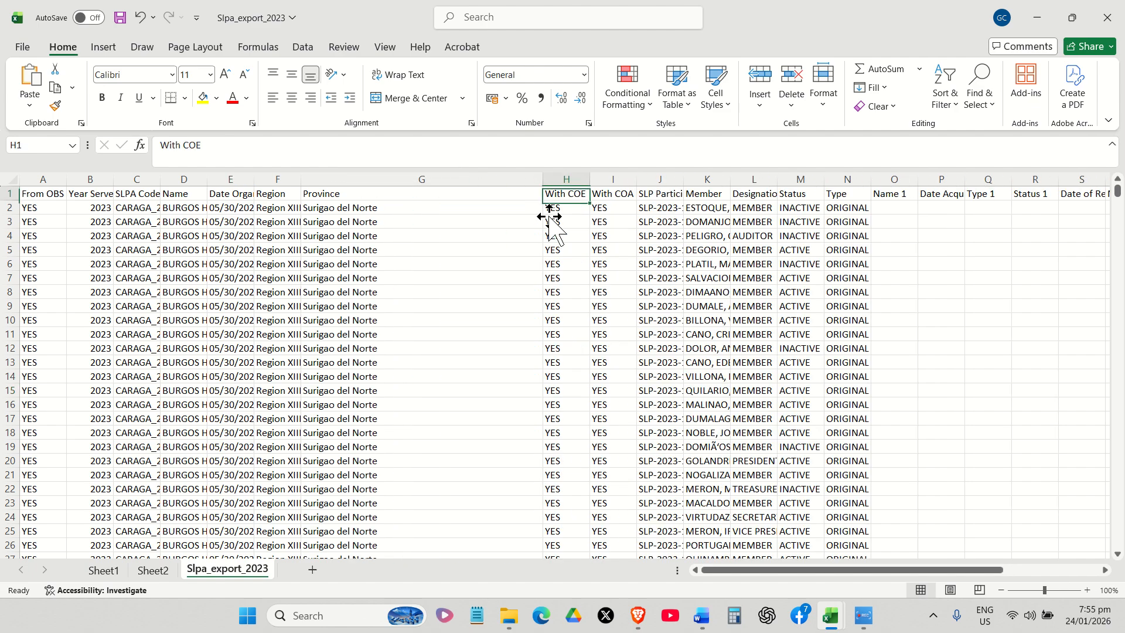
click(396, 317)
drag(396, 317, 361, 319)
scroll(176, 395, down, 1)
scroll(176, 395, down, 18)
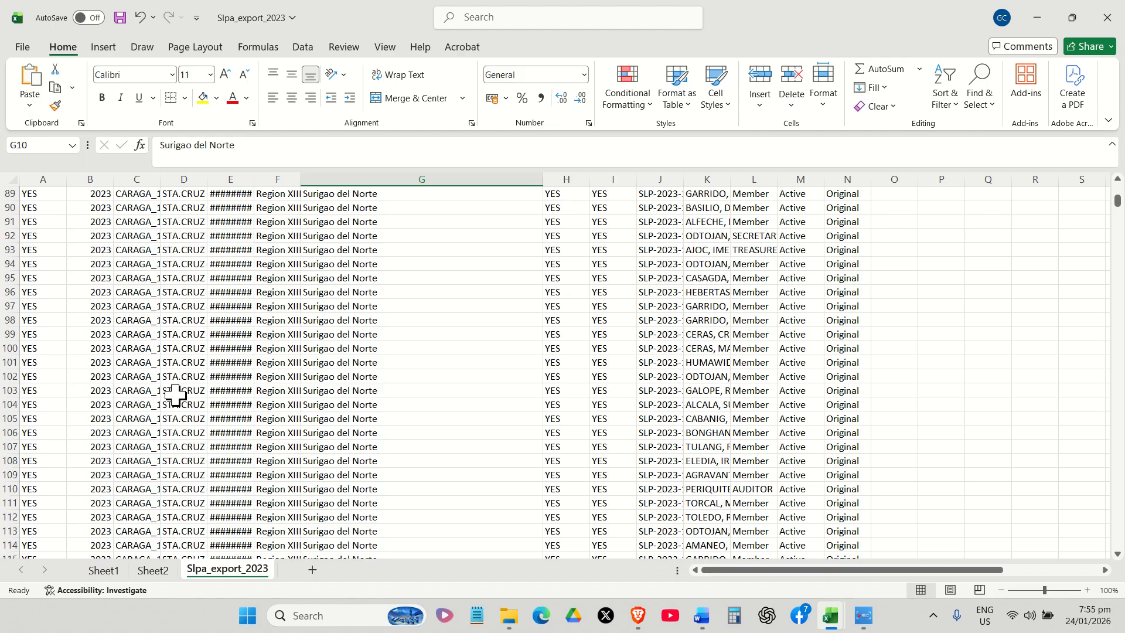
scroll(402, 414, up, 14)
Step: Check the field list of the Sheet2 pivot table against the column headers of the Slpa_export_2023 source data
click(161, 576)
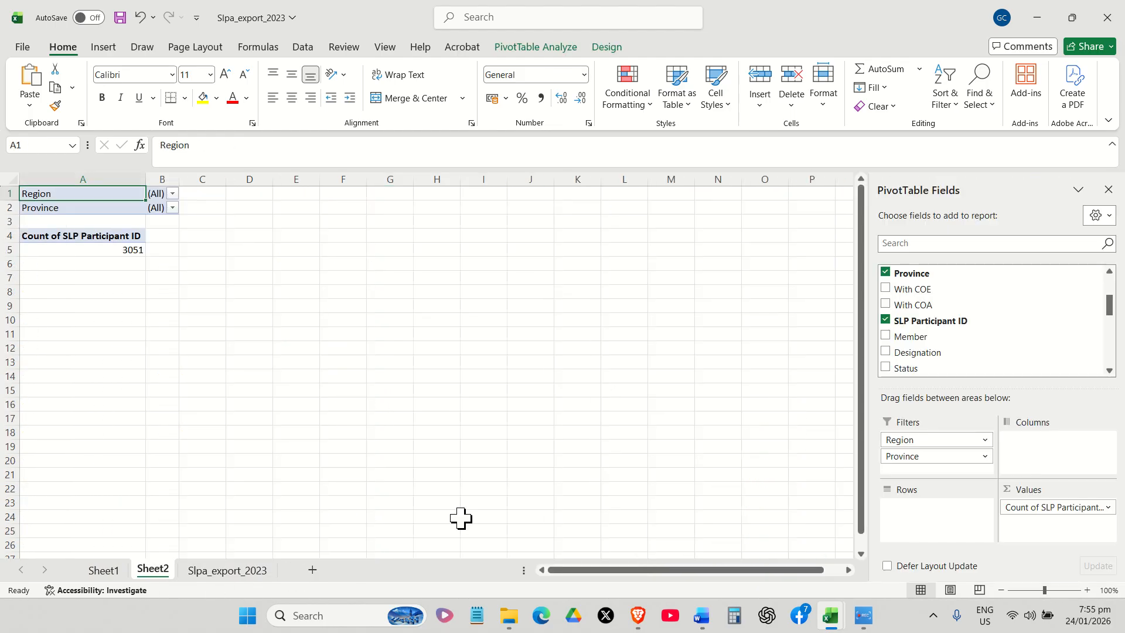
scroll(920, 322, down, 5)
scroll(911, 337, down, 6)
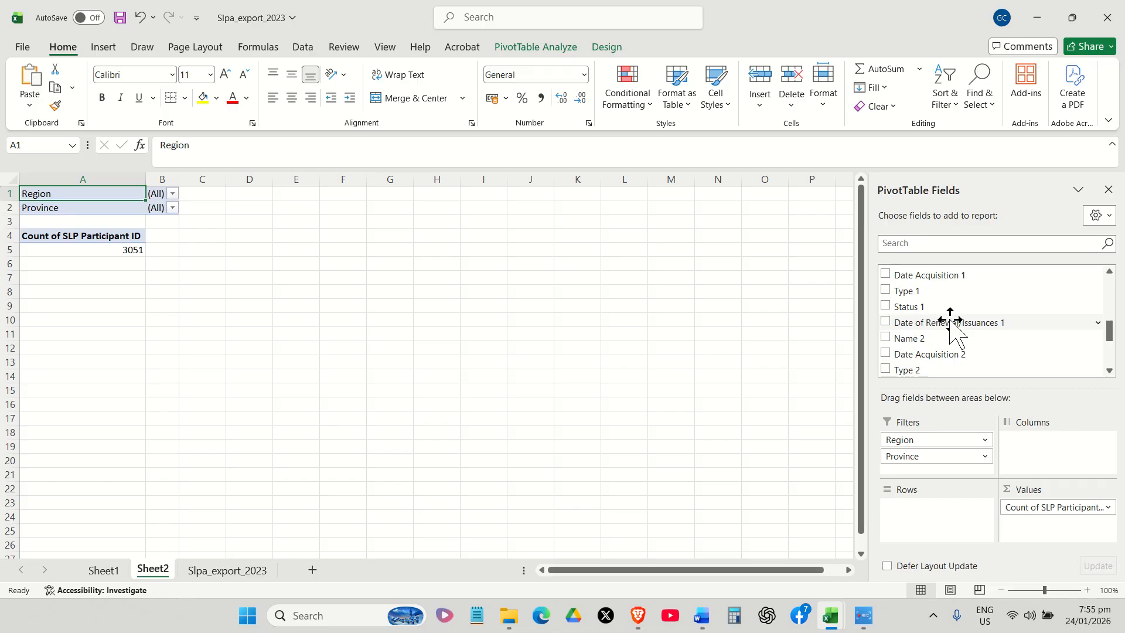
scroll(897, 311, up, 10)
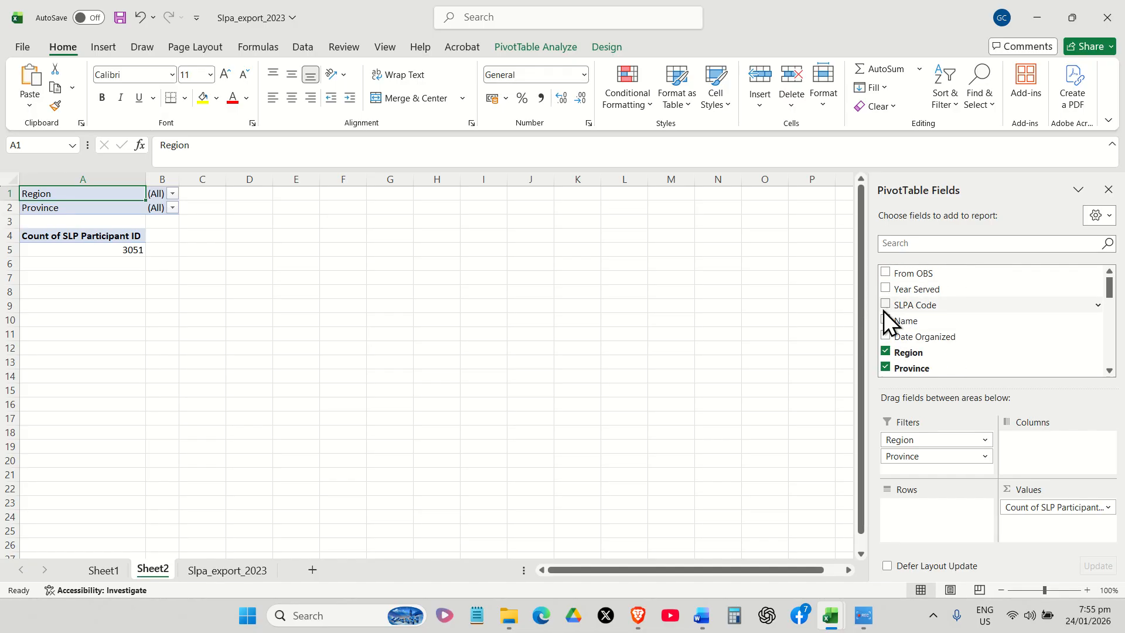
click(246, 567)
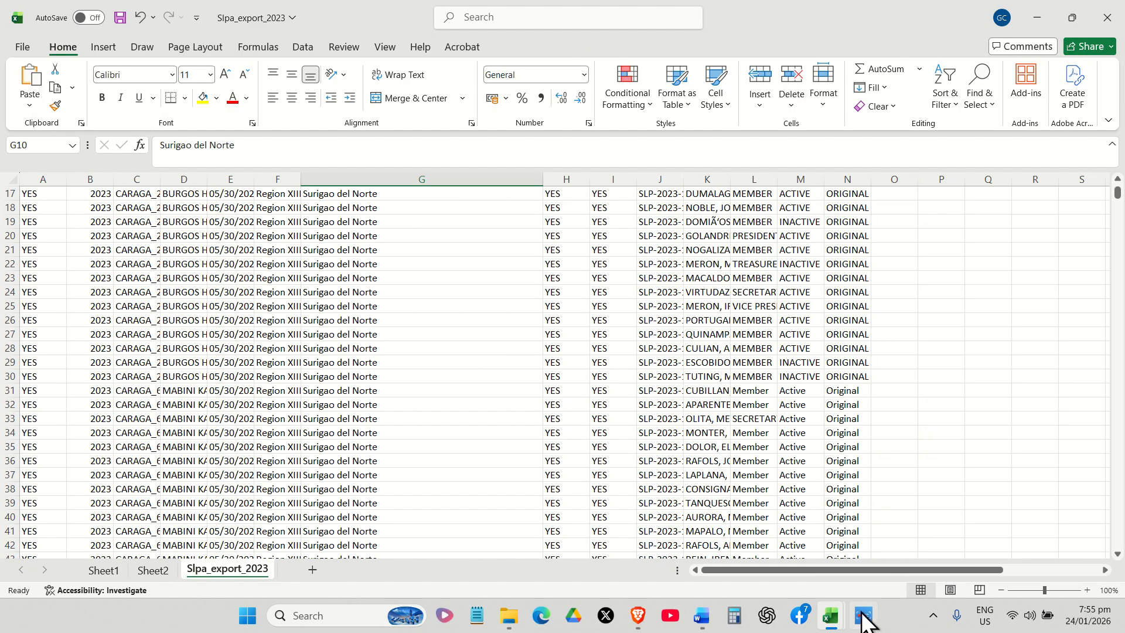
click(295, 417)
scroll(296, 418, up, 5)
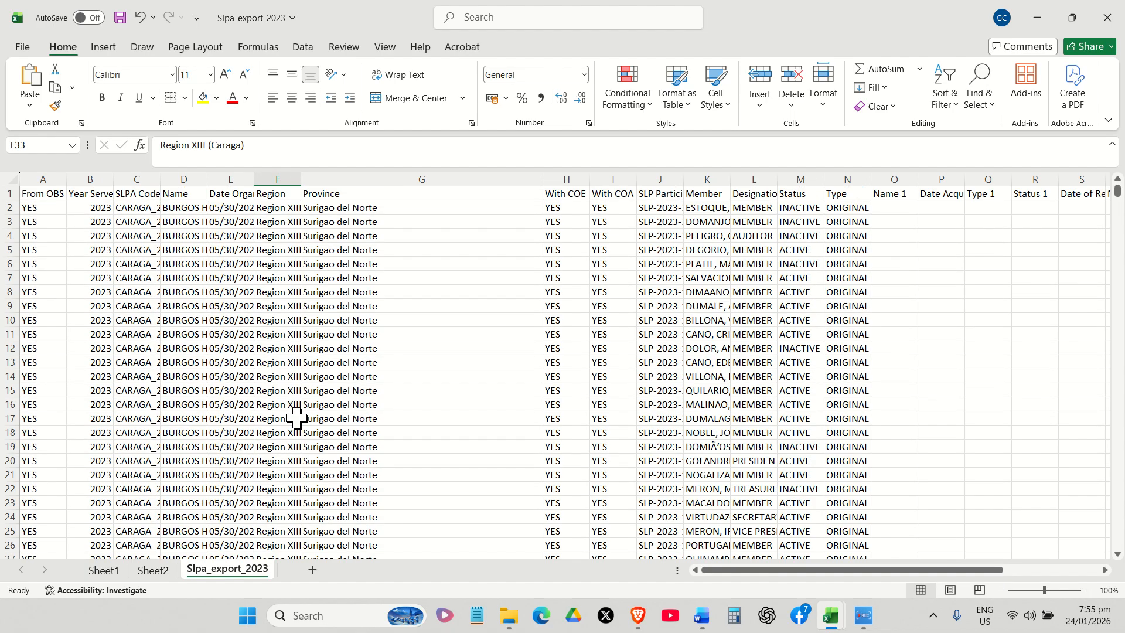
Step: Review the pivot table on Sheet1 that lists members by association, including its row label filter options
click(830, 615)
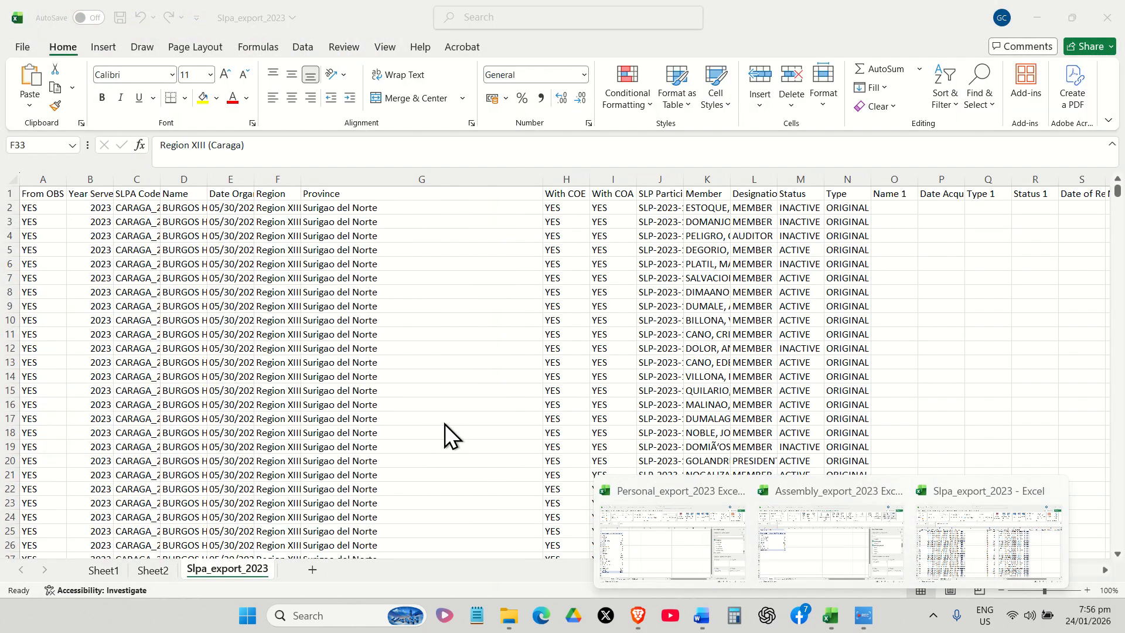
click(138, 568)
click(107, 569)
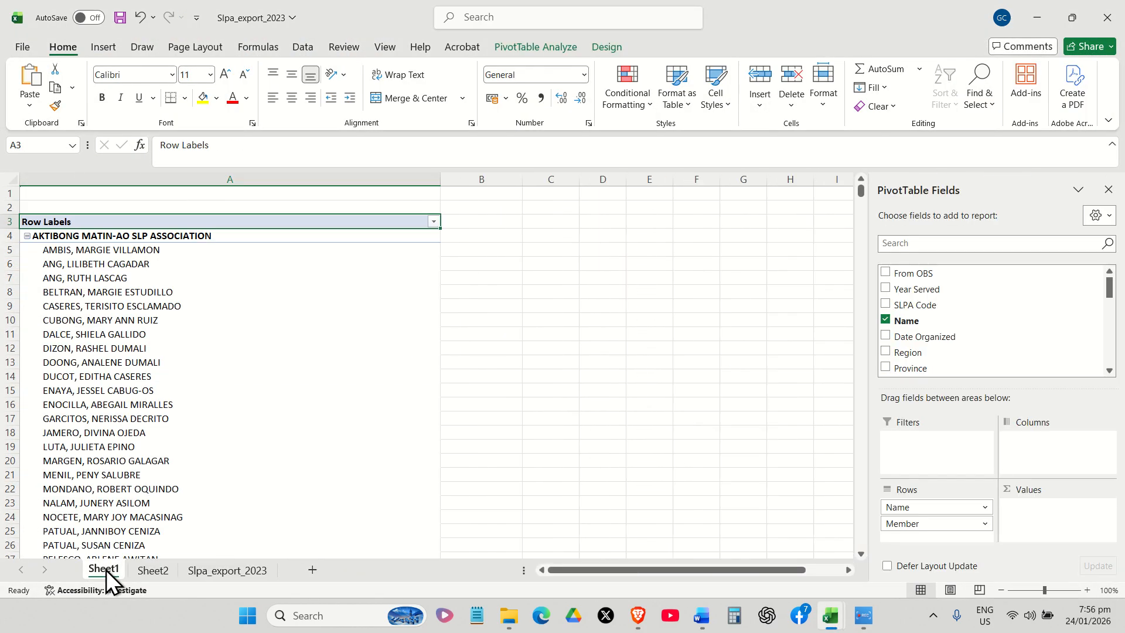
click(434, 221)
click(579, 350)
Step: Switch to the Word memorandum and check the fund source entries under Projects Module
click(834, 622)
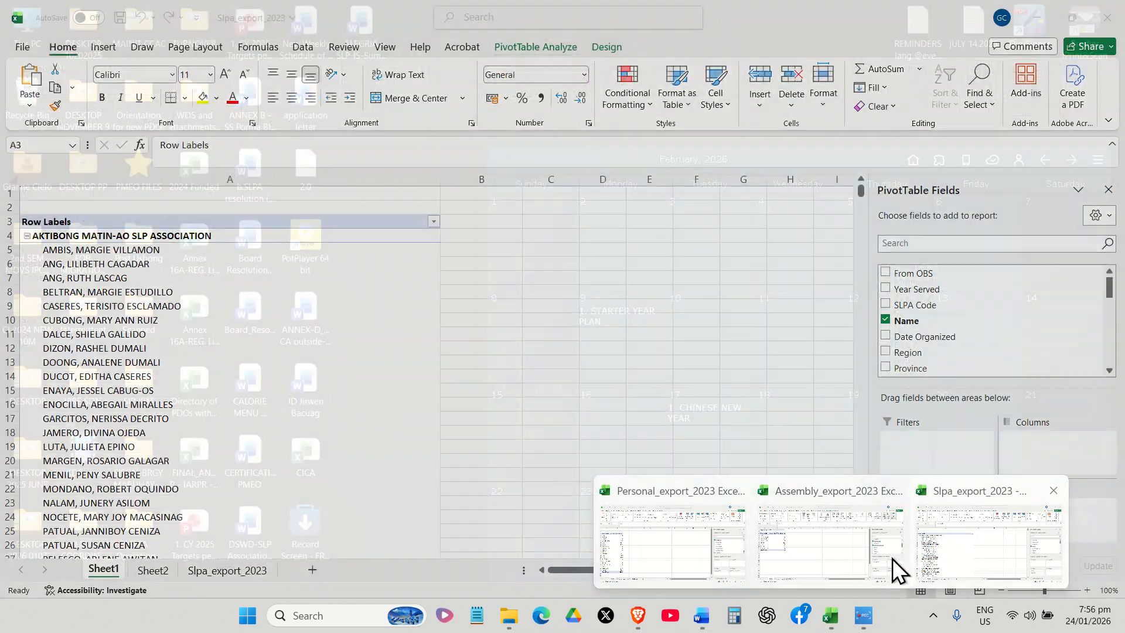
click(701, 615)
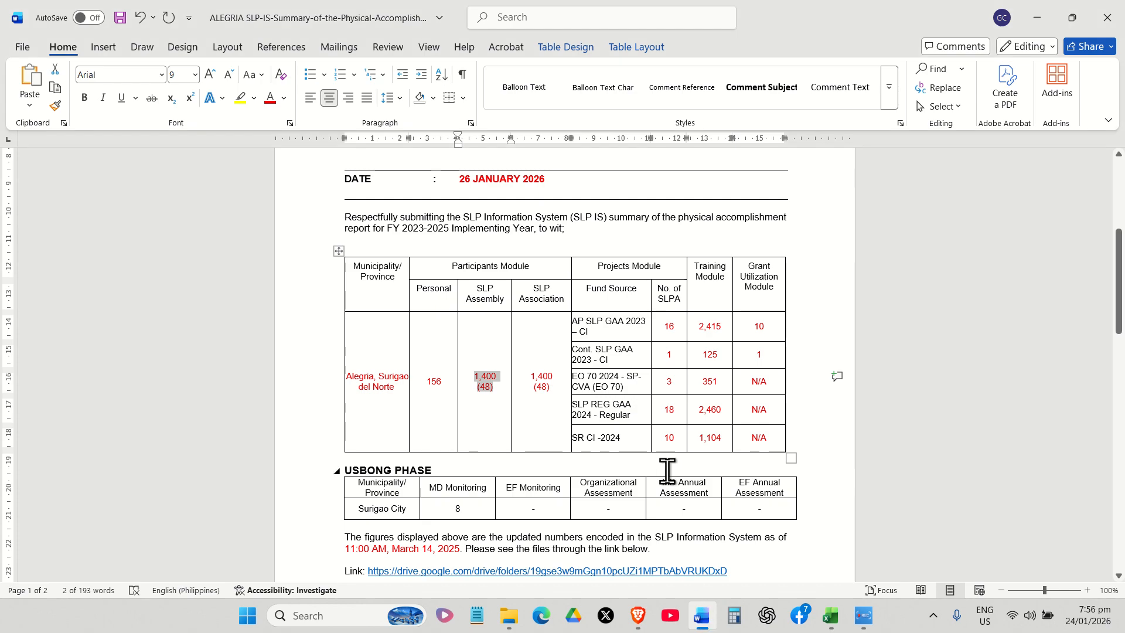
click(584, 392)
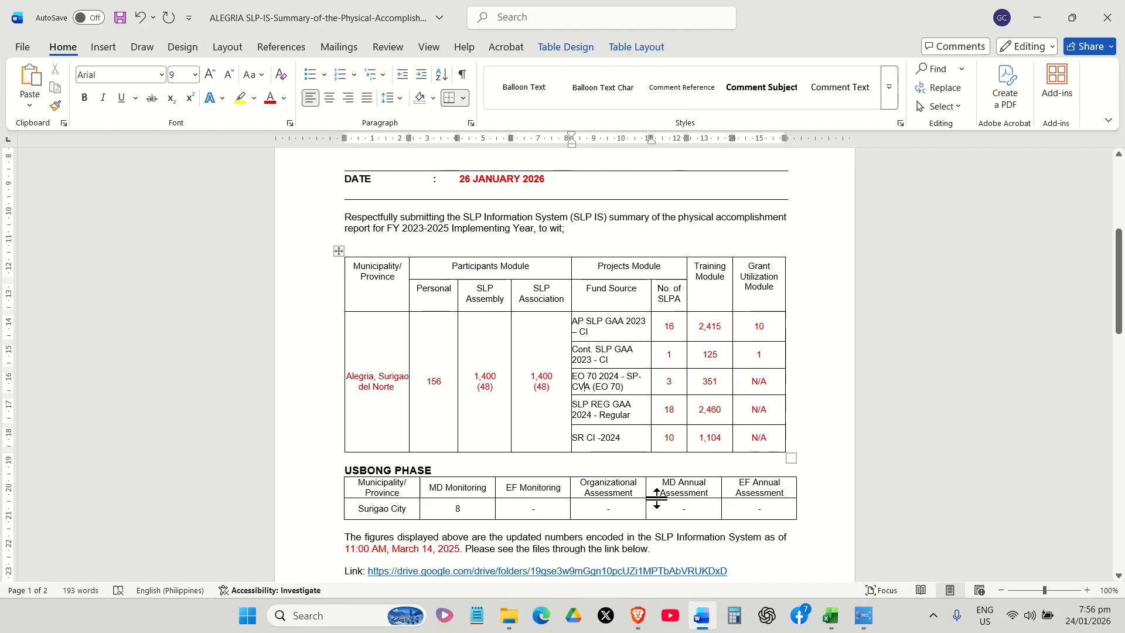
click(507, 625)
click(445, 552)
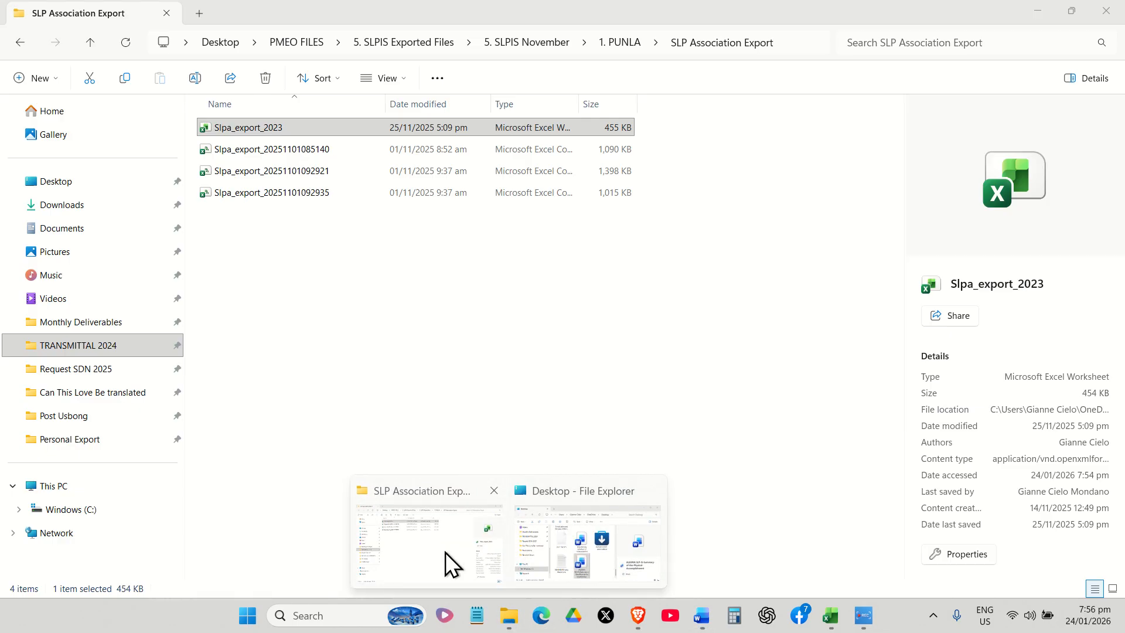
click(616, 42)
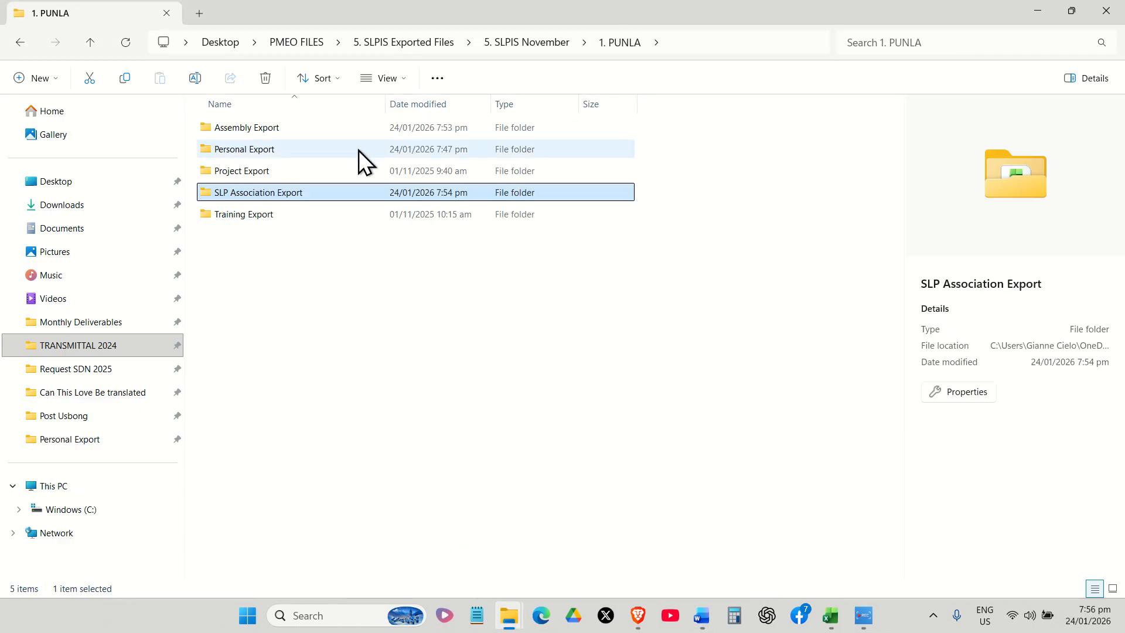
double_click(311, 167)
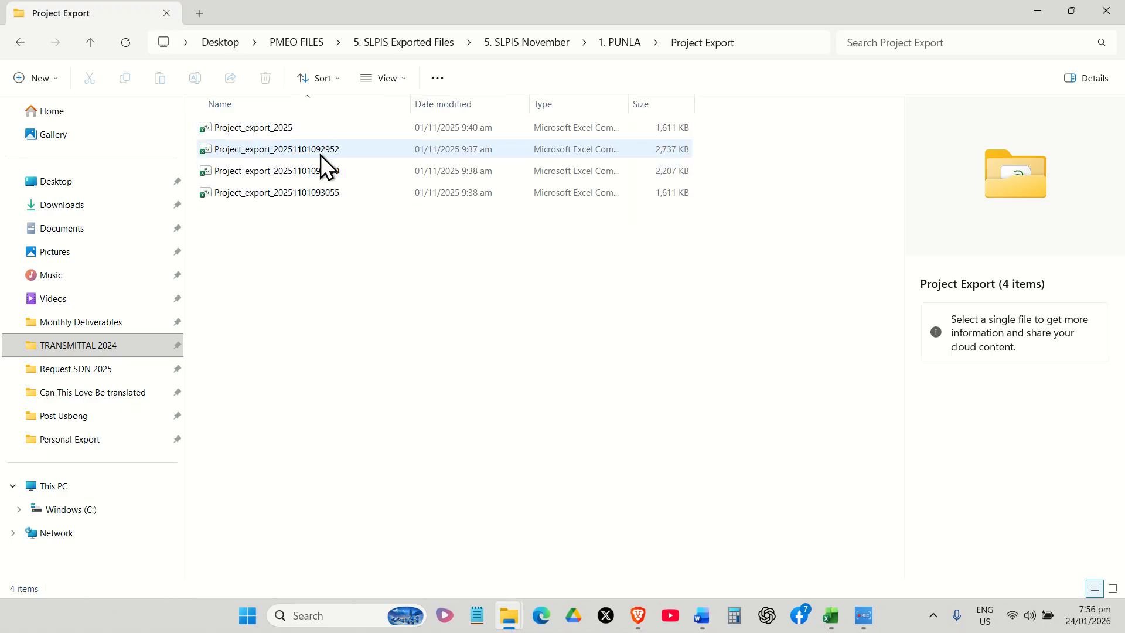
click(324, 147)
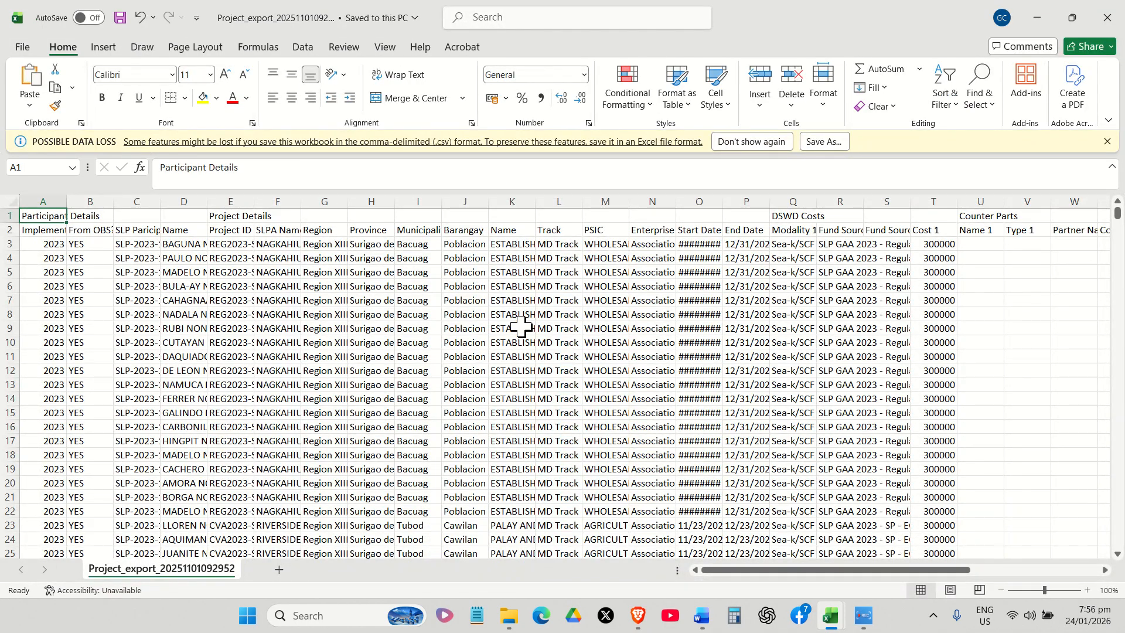
click(518, 326)
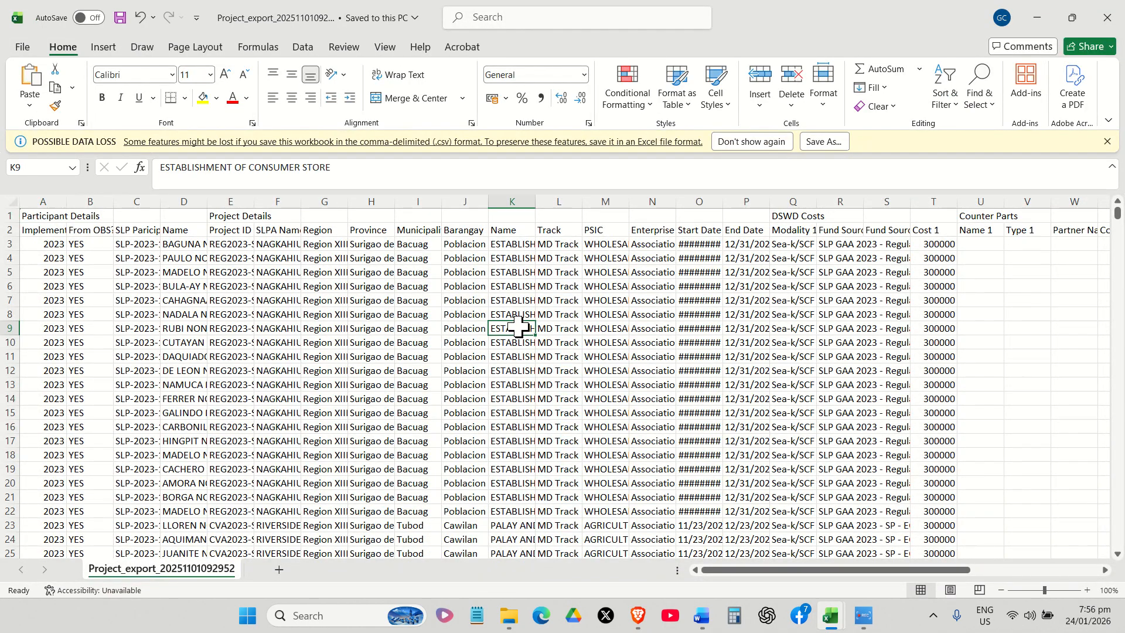
Step: Save the project export in the Project Export folder as an Excel Workbook named Project_export_Excel Muni
click(18, 47)
click(56, 240)
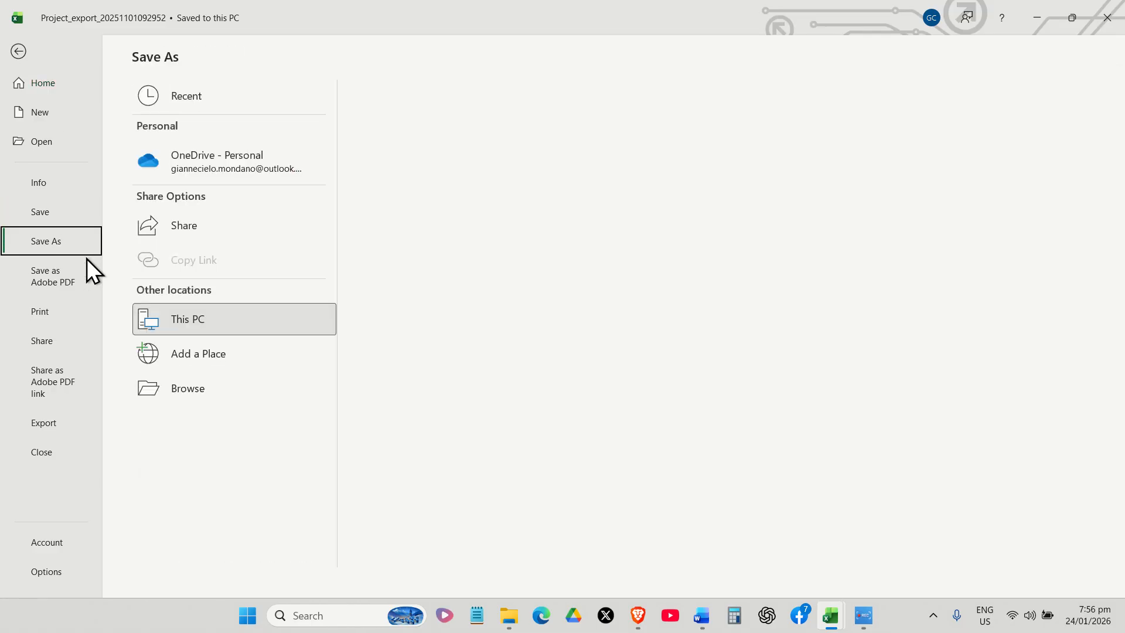
click(236, 378)
click(226, 262)
click(195, 275)
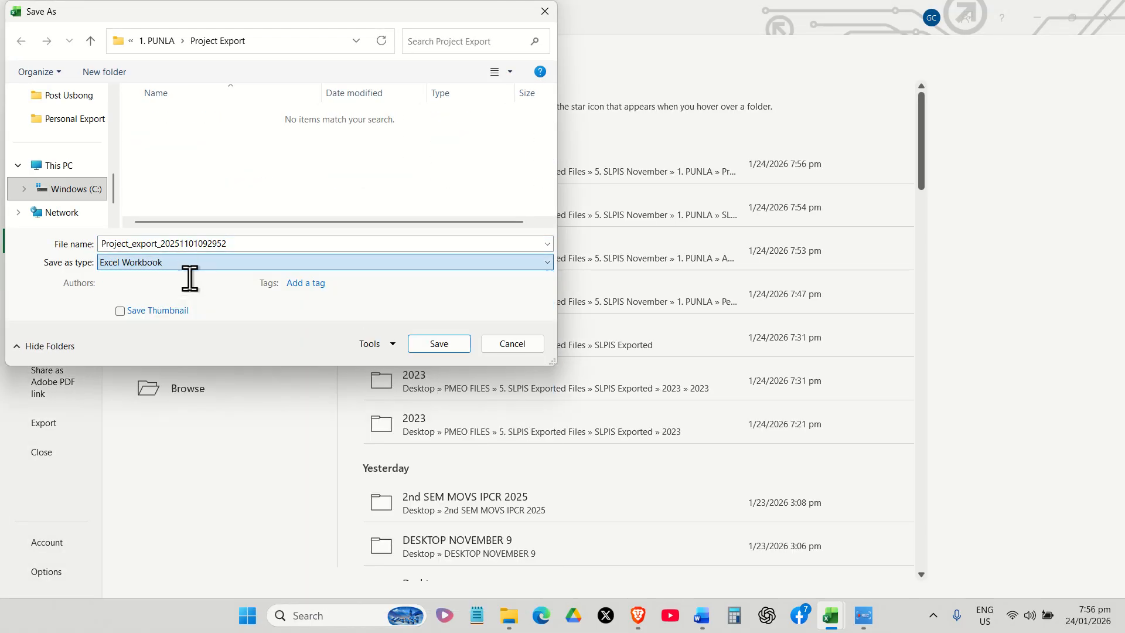
click(191, 242)
drag(164, 243, 267, 258)
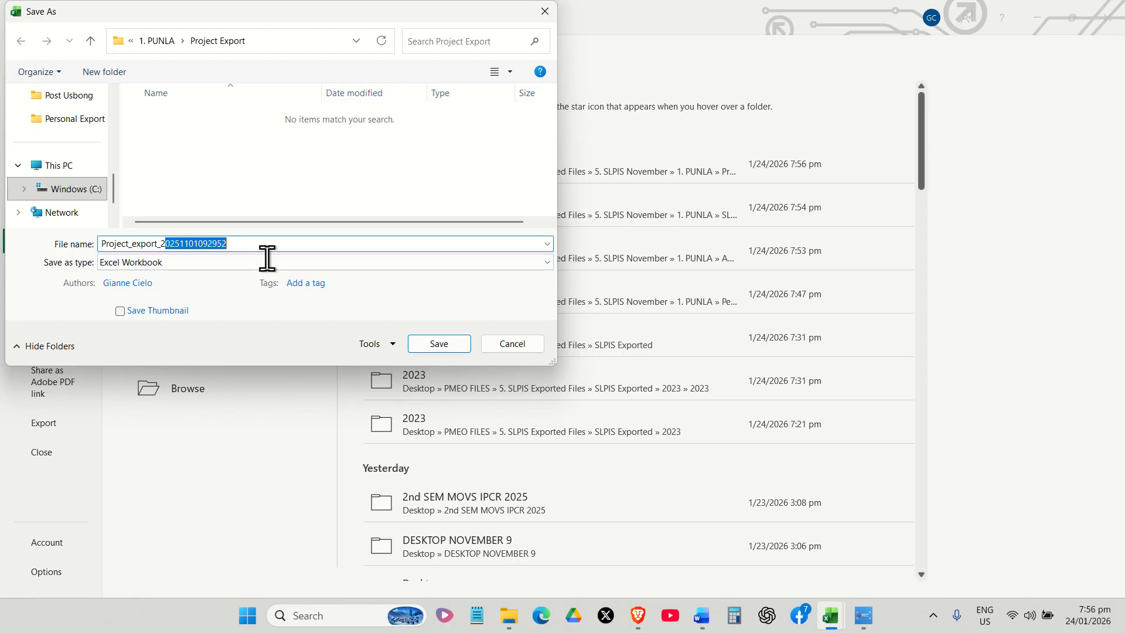
key(BackSpace)
key(BackSpace)
text(Excel Muni)
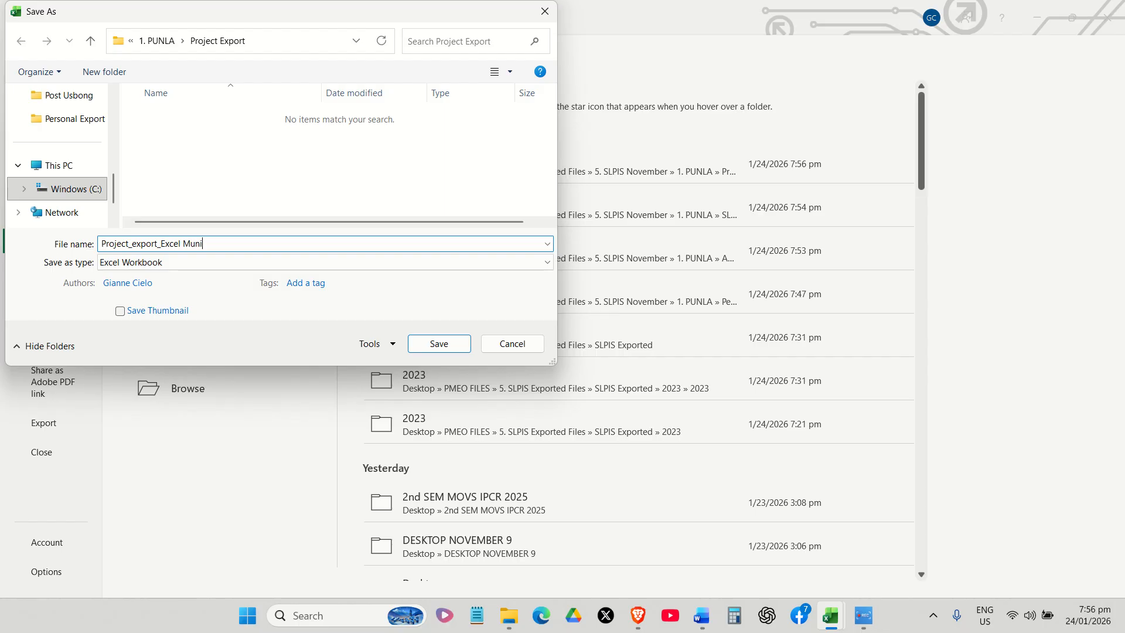
key(Return)
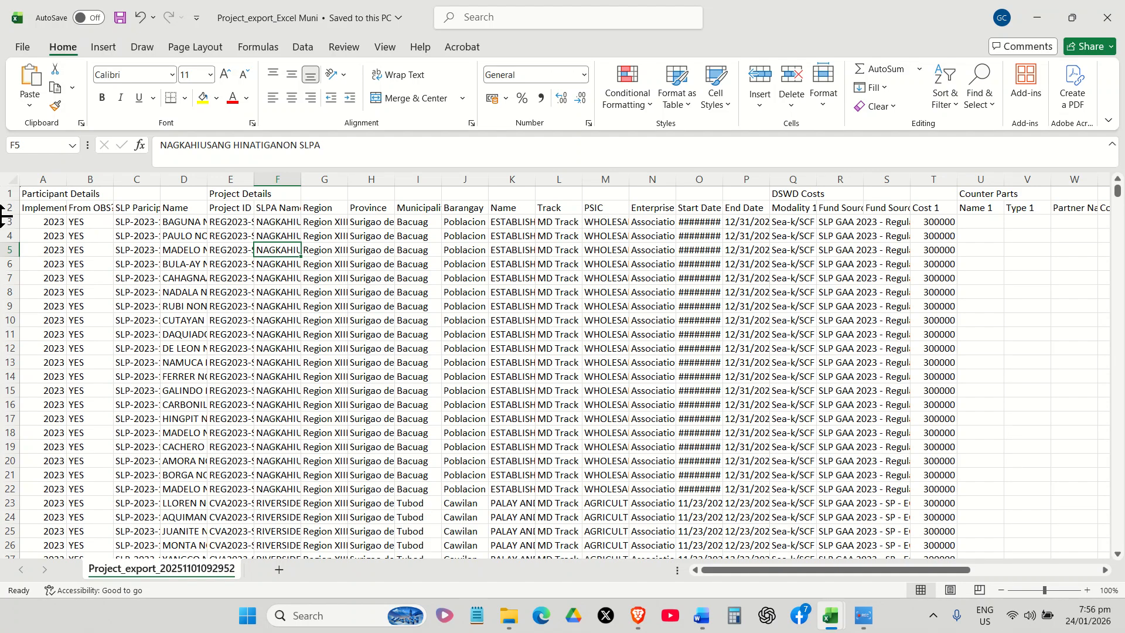
Step: Review the group headings in row 1, such as Participant Details and Project Details, and delete that row
click(4, 193)
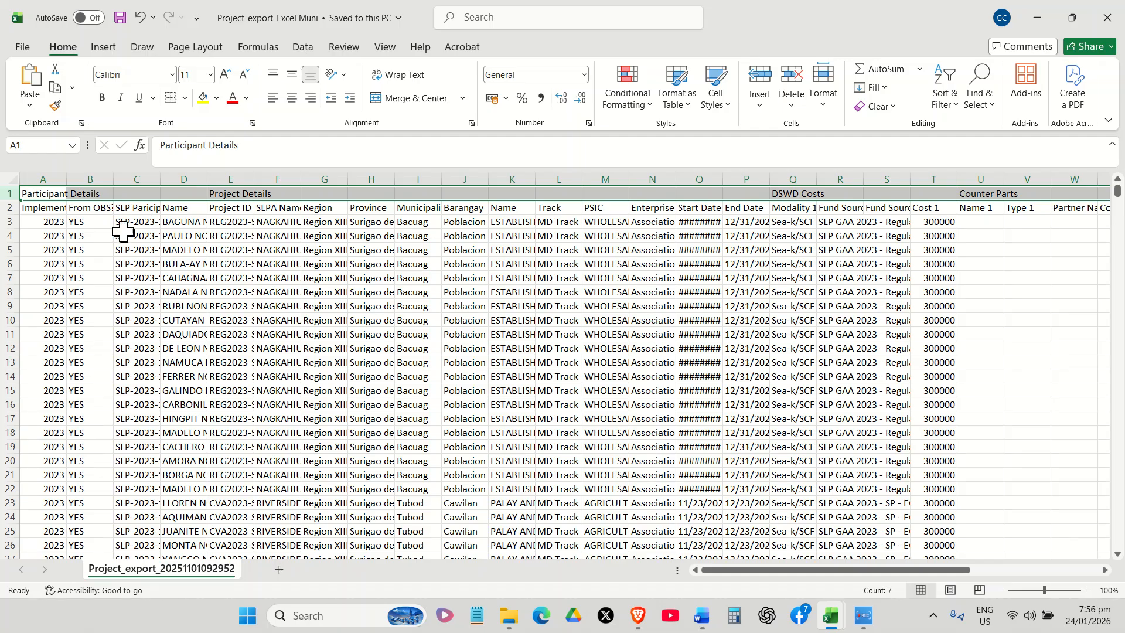
click(141, 222)
click(133, 193)
click(170, 193)
click(261, 193)
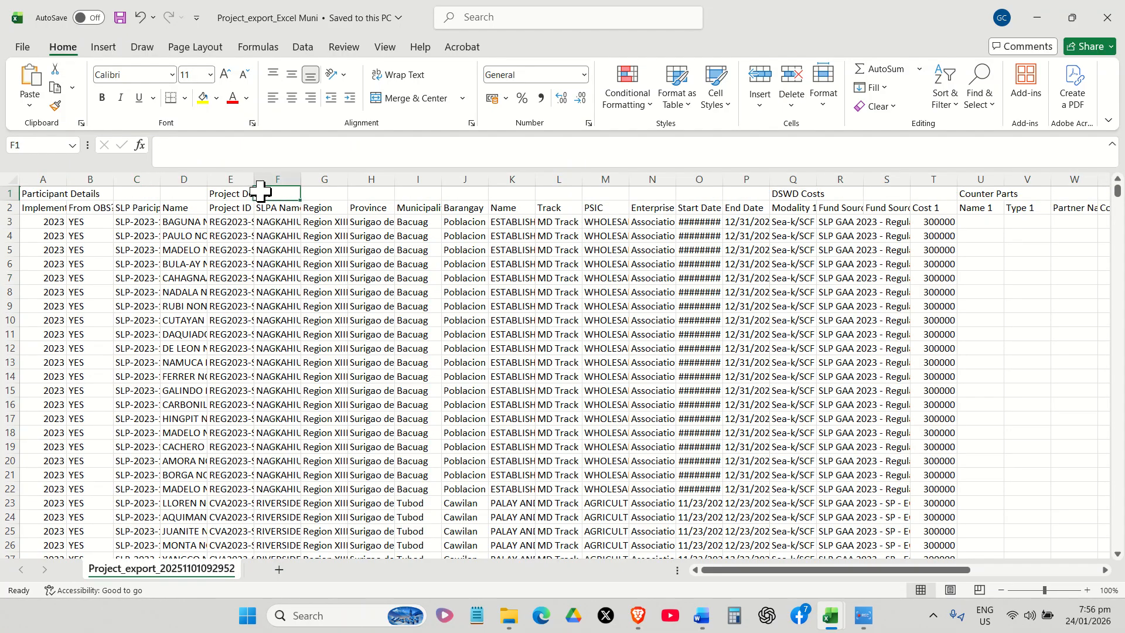
click(335, 195)
click(361, 195)
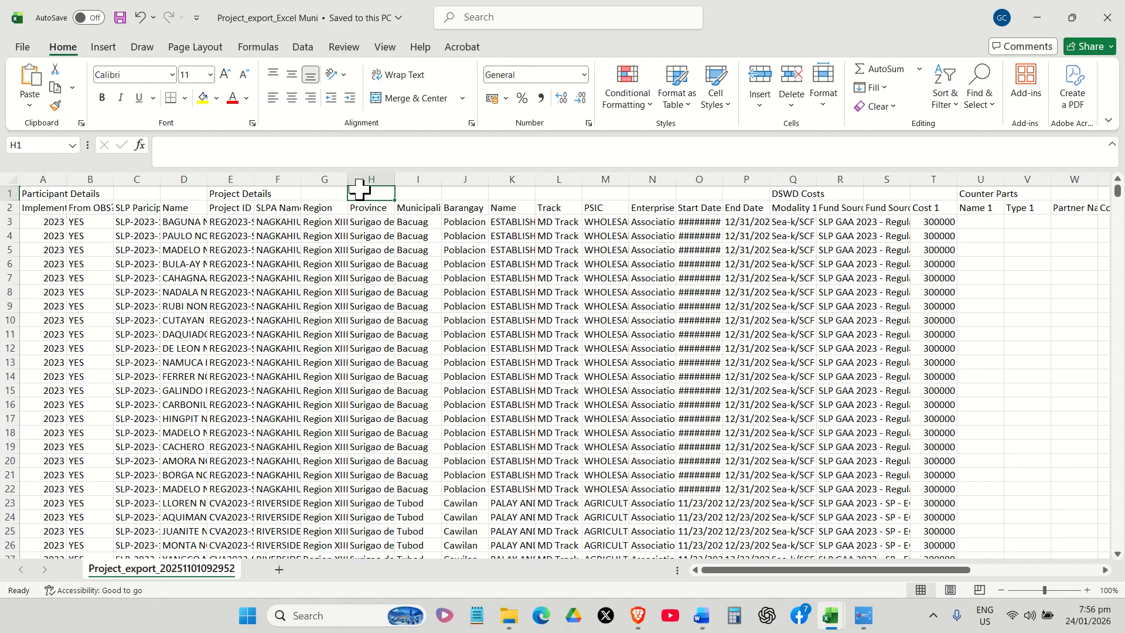
click(415, 196)
click(449, 195)
click(1, 191)
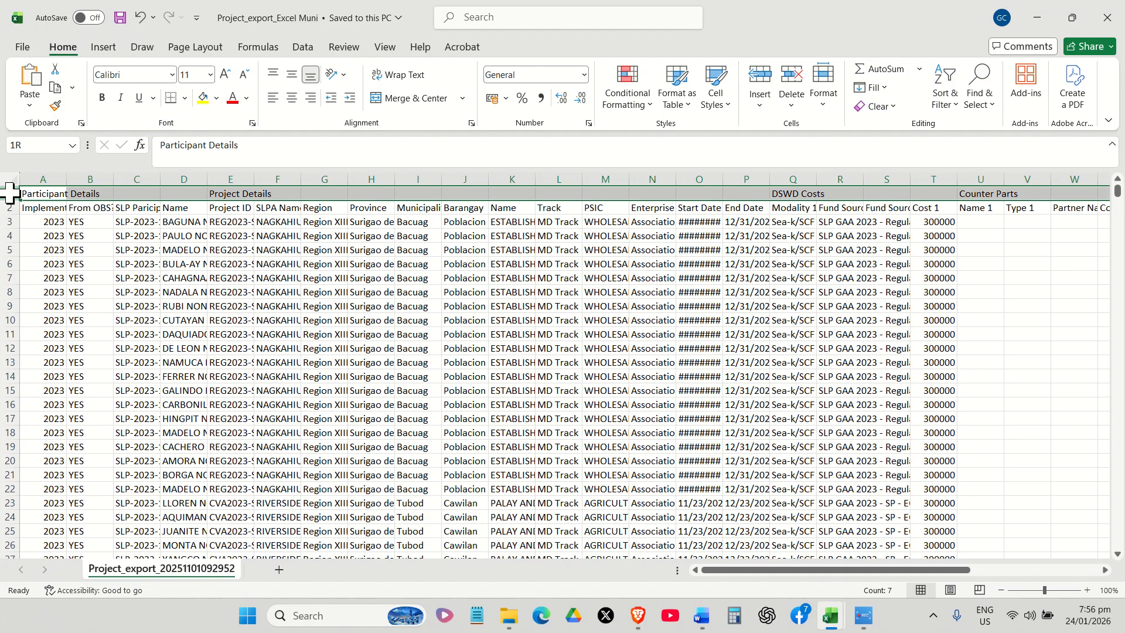
right_click(8, 193)
click(75, 359)
Step: Create a PivotTable on a new worksheet from the entire project export data range
click(127, 291)
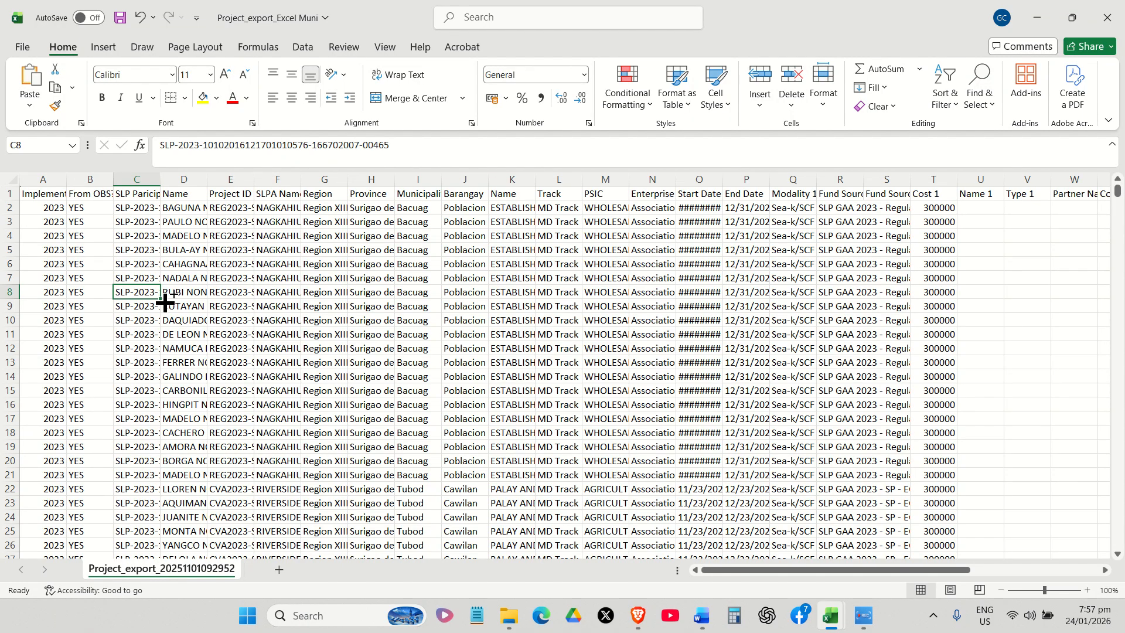
key(ctrl+a)
click(103, 47)
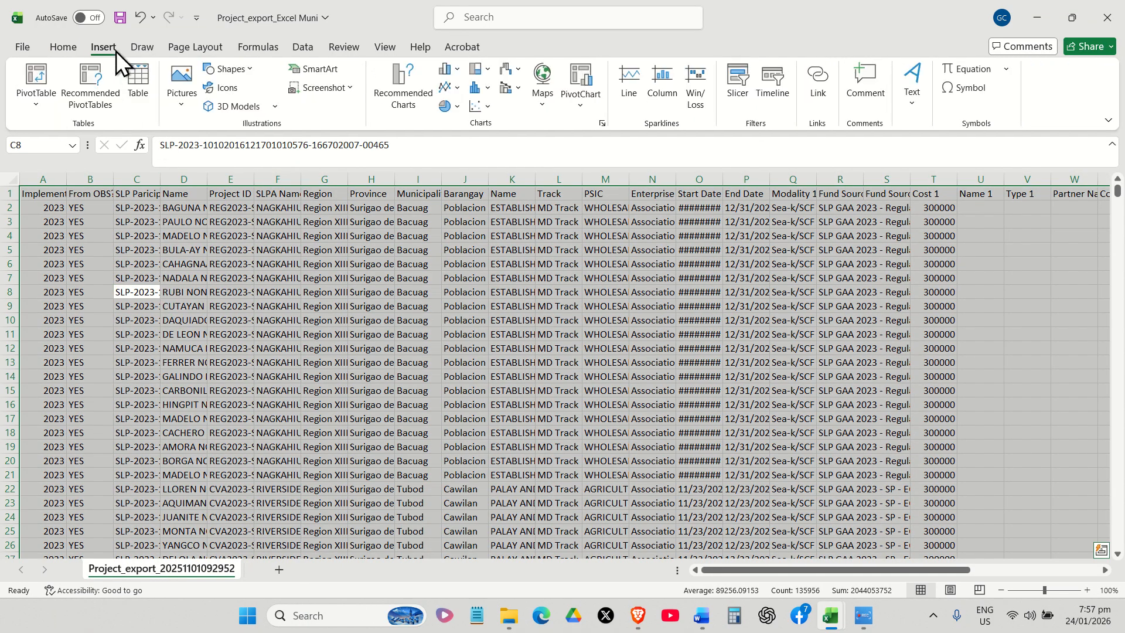
click(36, 76)
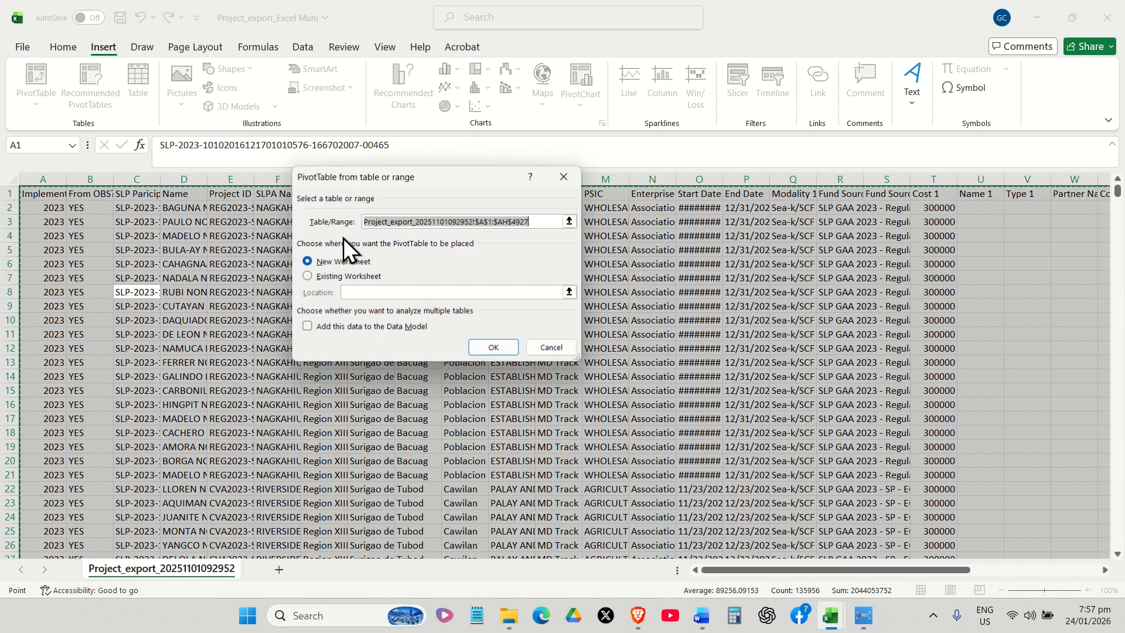
click(493, 347)
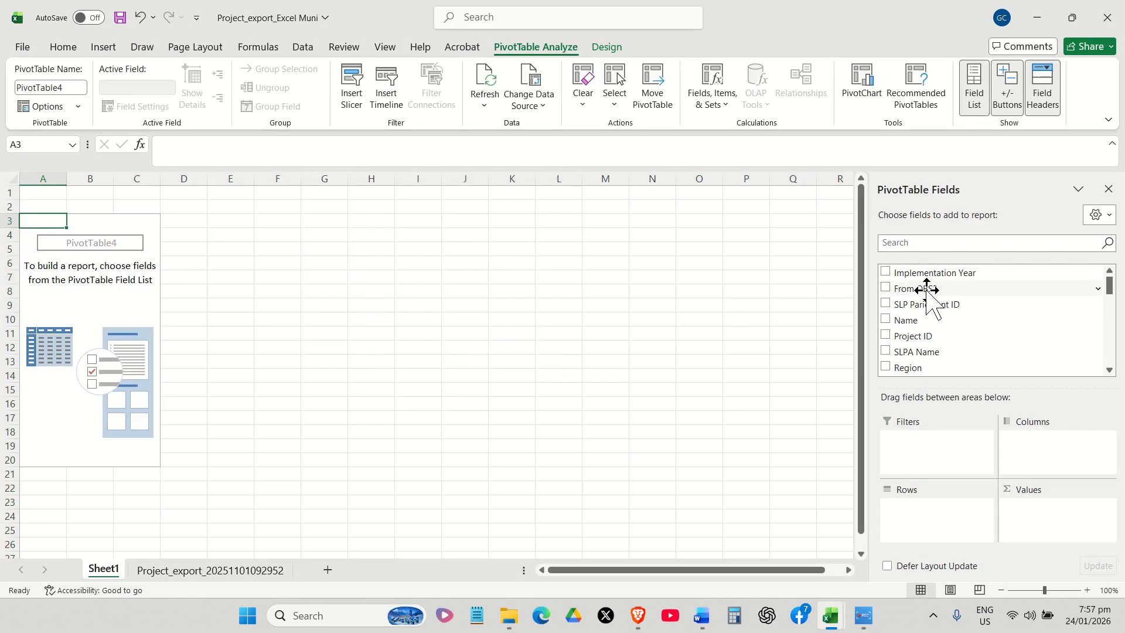
Step: Add Municipality to the project pivot table's rows and Project ID to its values as a count
scroll(953, 326, down, 1)
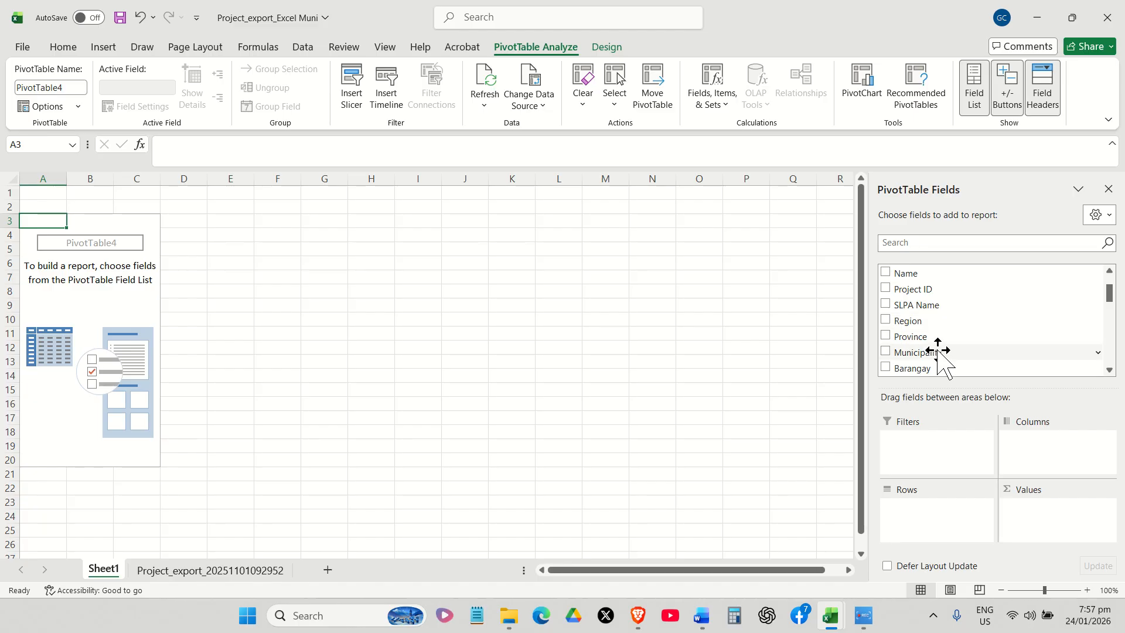
drag(938, 350, 963, 509)
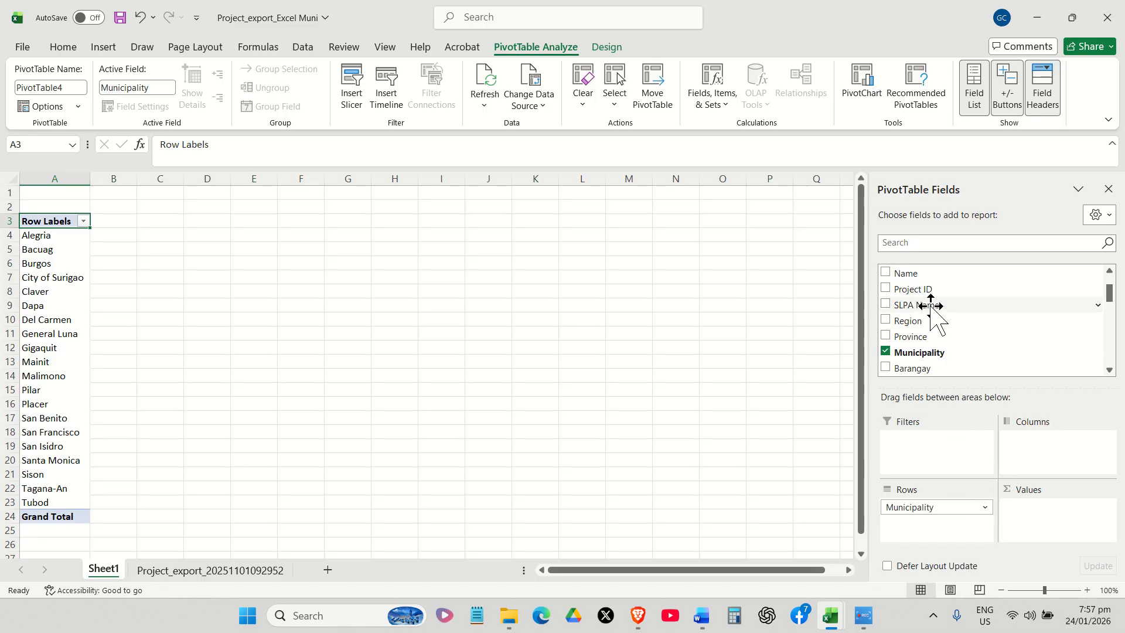
drag(924, 286, 1049, 522)
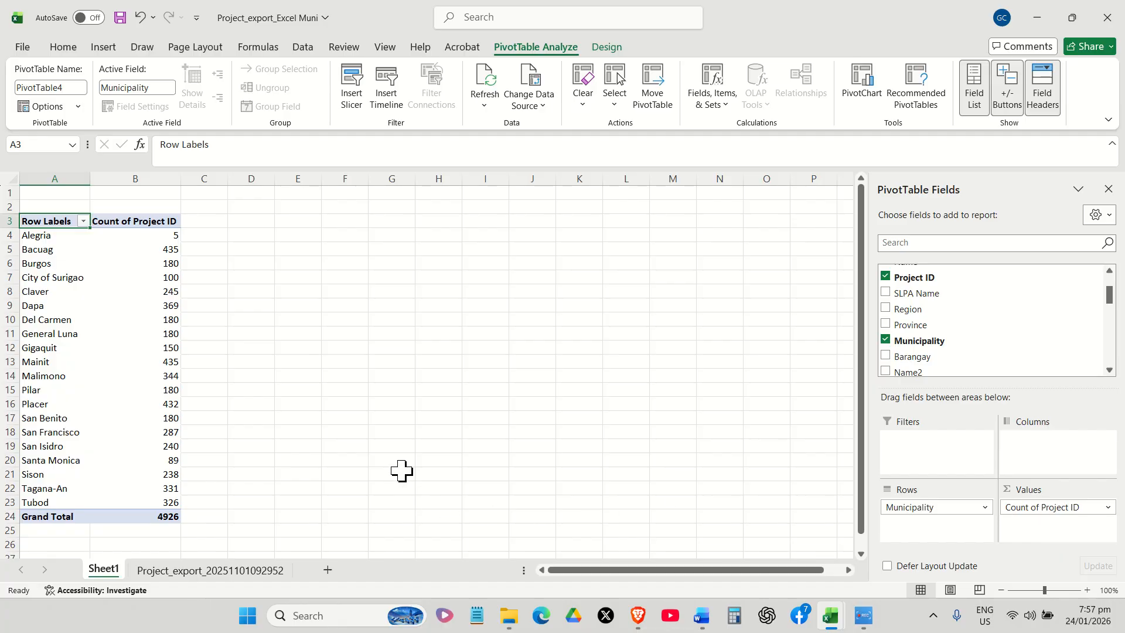
scroll(974, 338, down, 5)
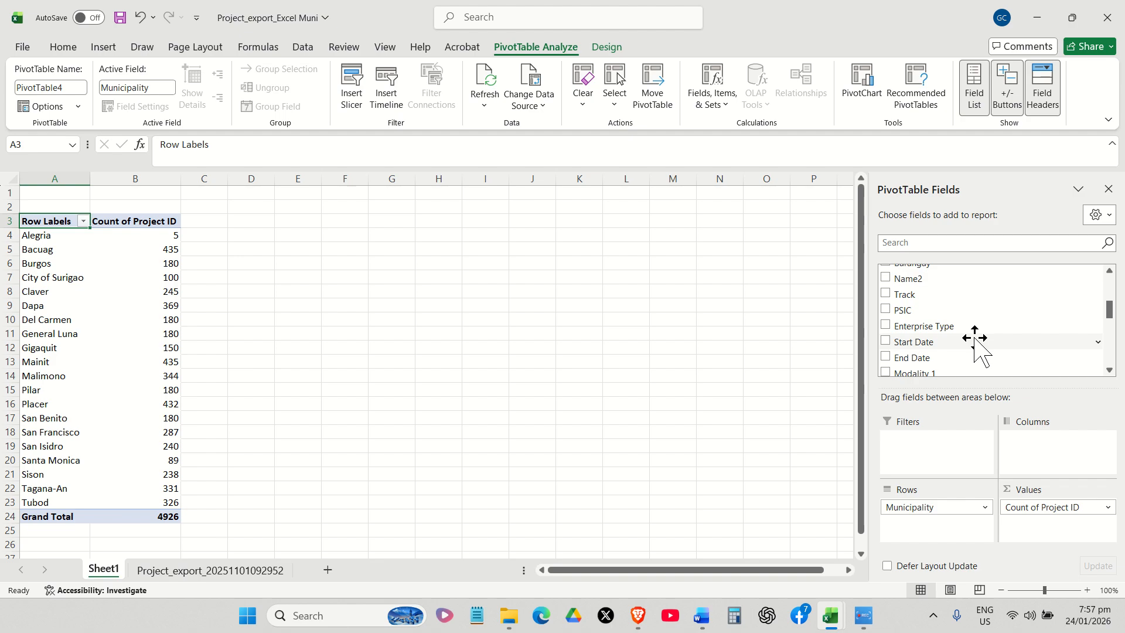
Step: Look through the remaining pivot table fields and check the summary calculation options for the Project ID count
scroll(974, 338, down, 4)
scroll(974, 337, up, 2)
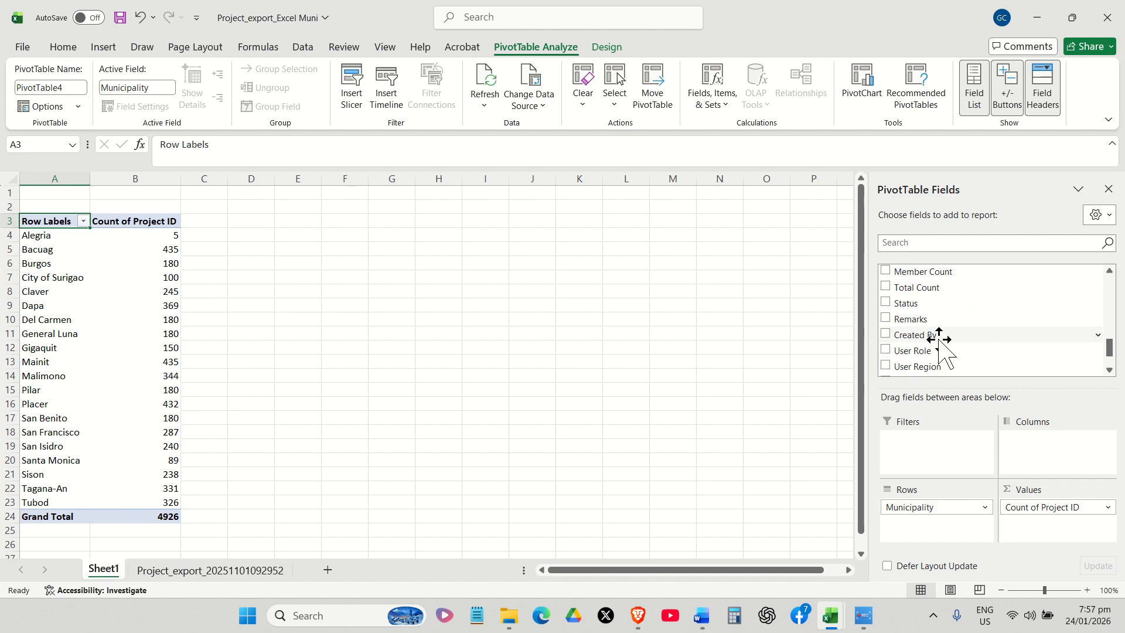
scroll(1004, 341, up, 6)
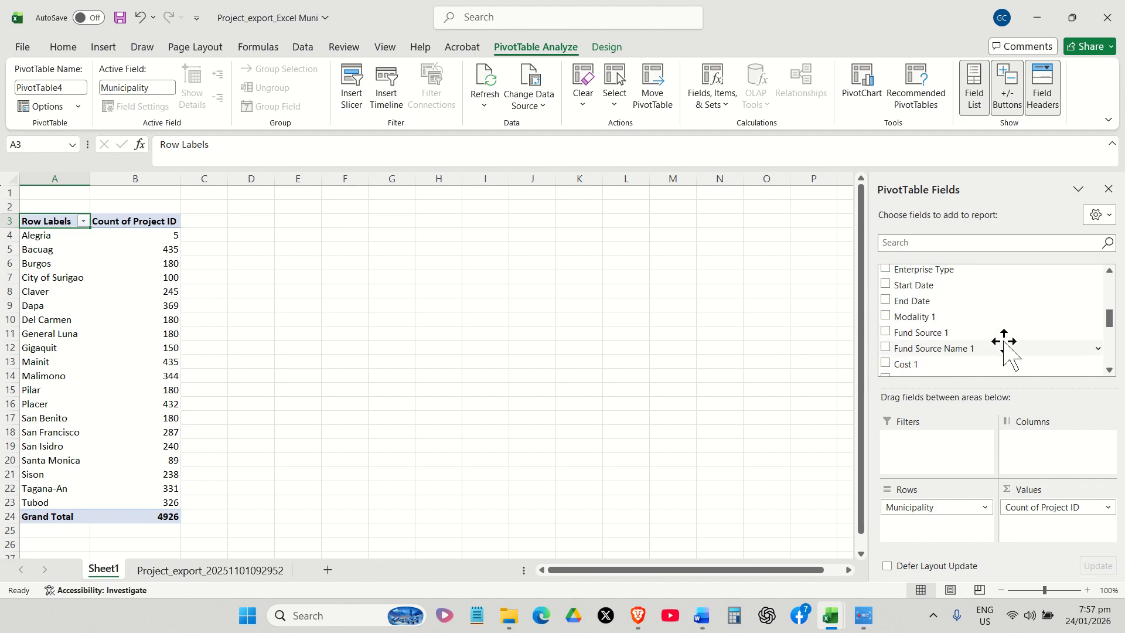
click(1108, 507)
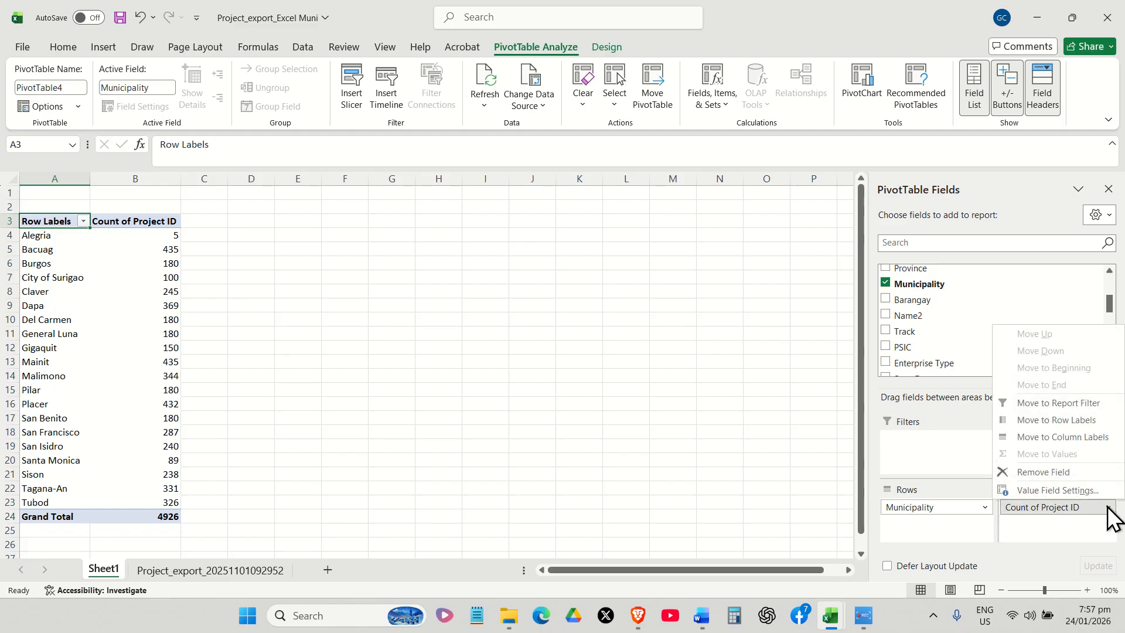
click(1080, 490)
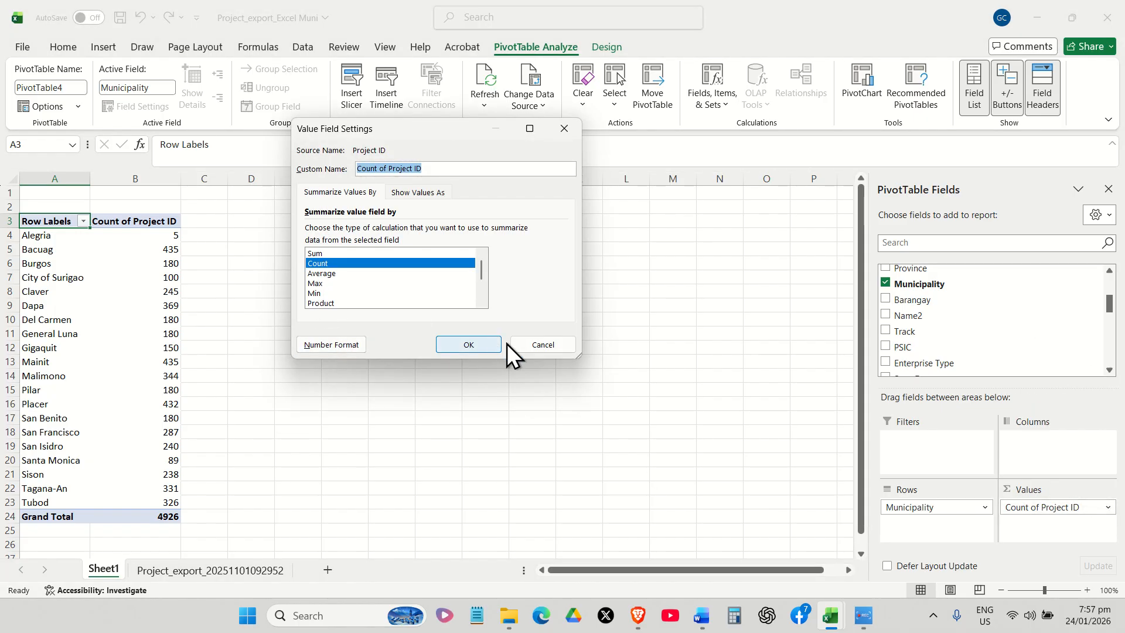
click(541, 346)
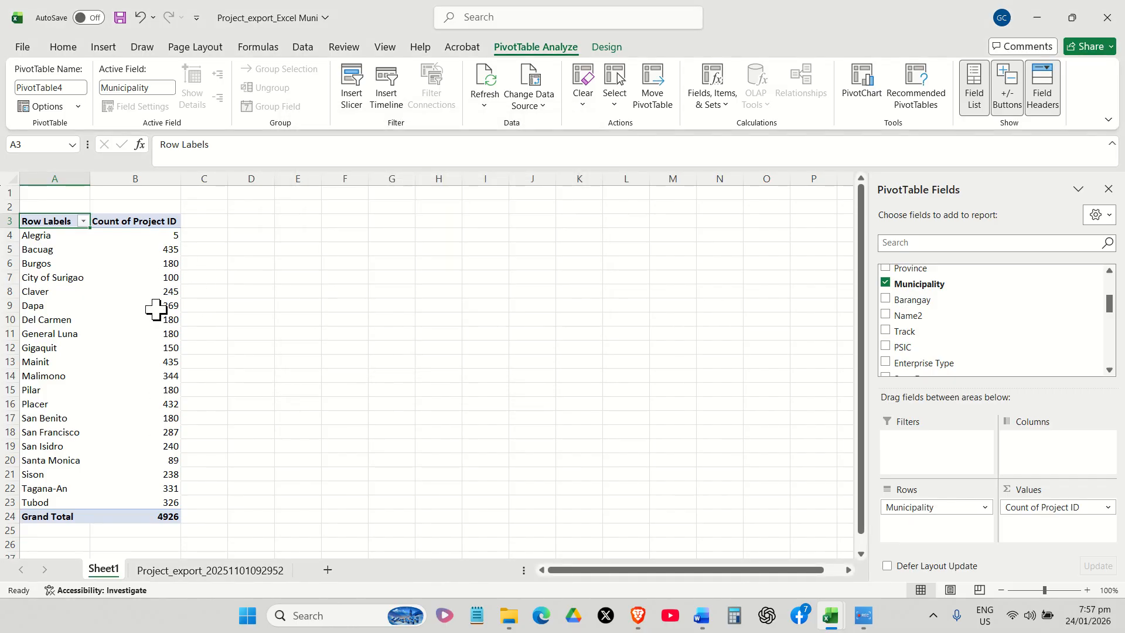
Step: Show the detail records behind Bacuag's project count and review the SLPA Name and participant Name entries of its first project
double_click(172, 250)
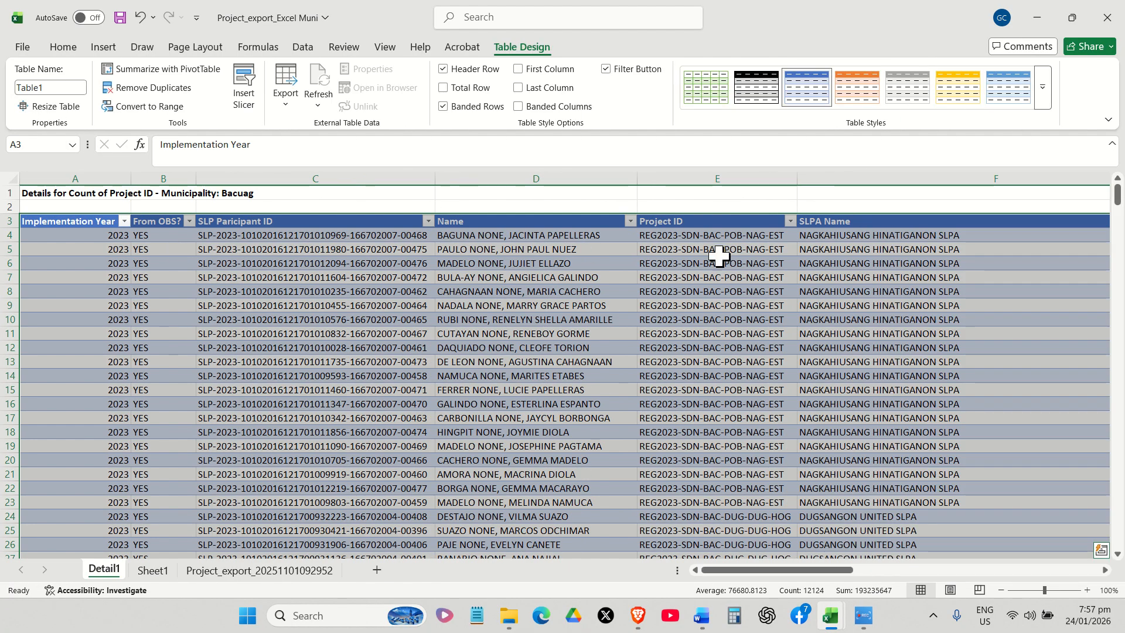
drag(880, 234, 885, 502)
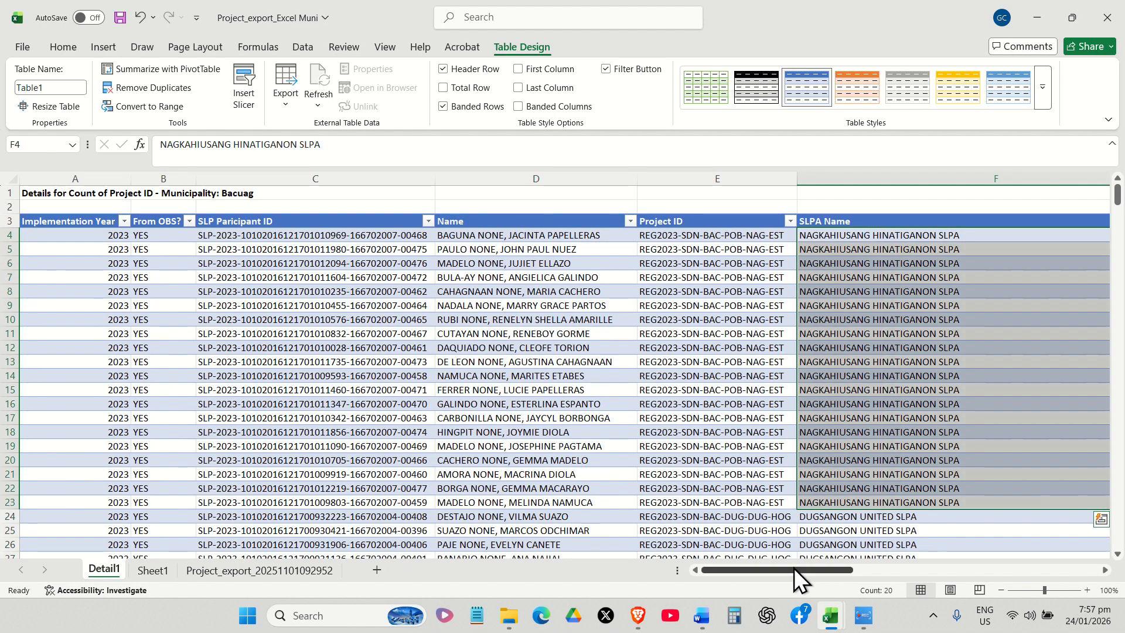
mouse_move(793, 568)
mouse_down()
mouse_move(841, 568)
mouse_move(806, 567)
mouse_up()
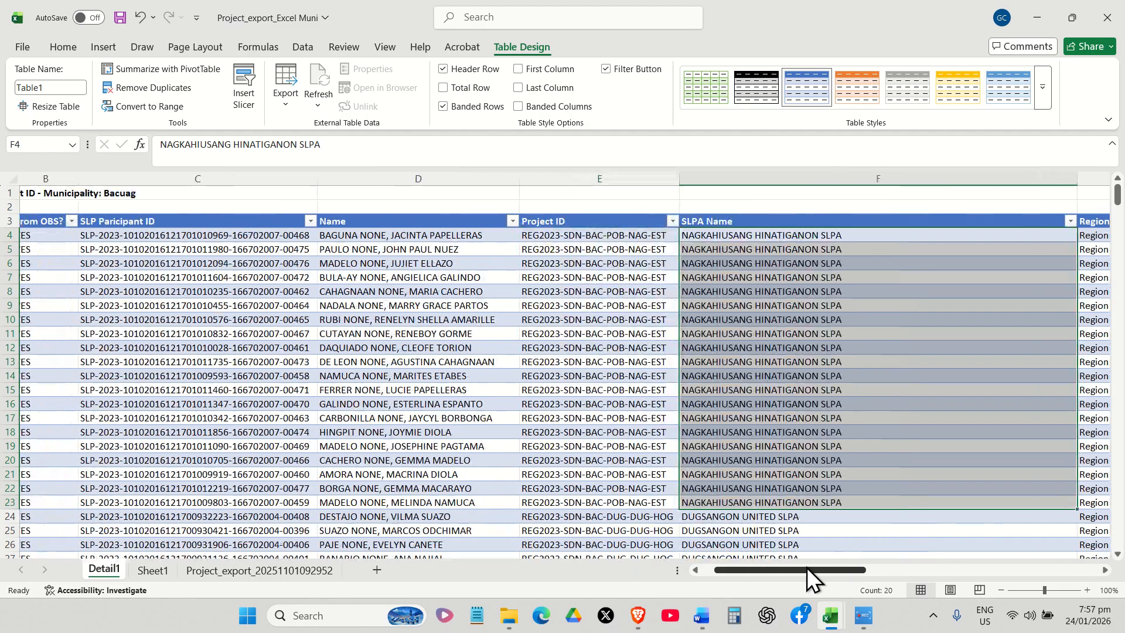
drag(447, 235, 430, 505)
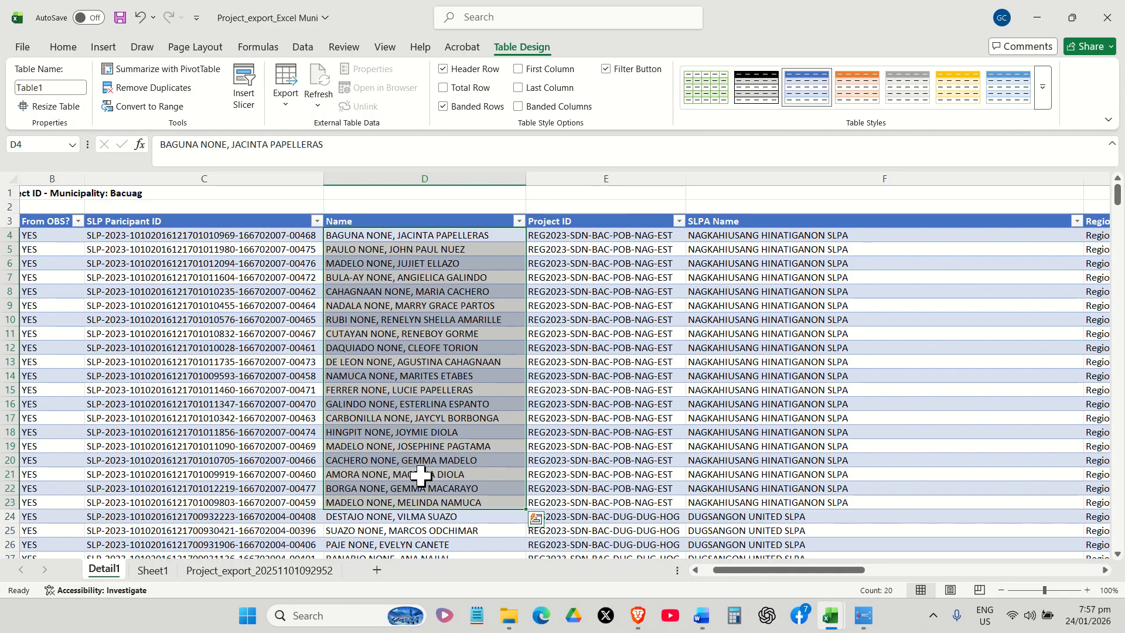
click(156, 573)
click(151, 265)
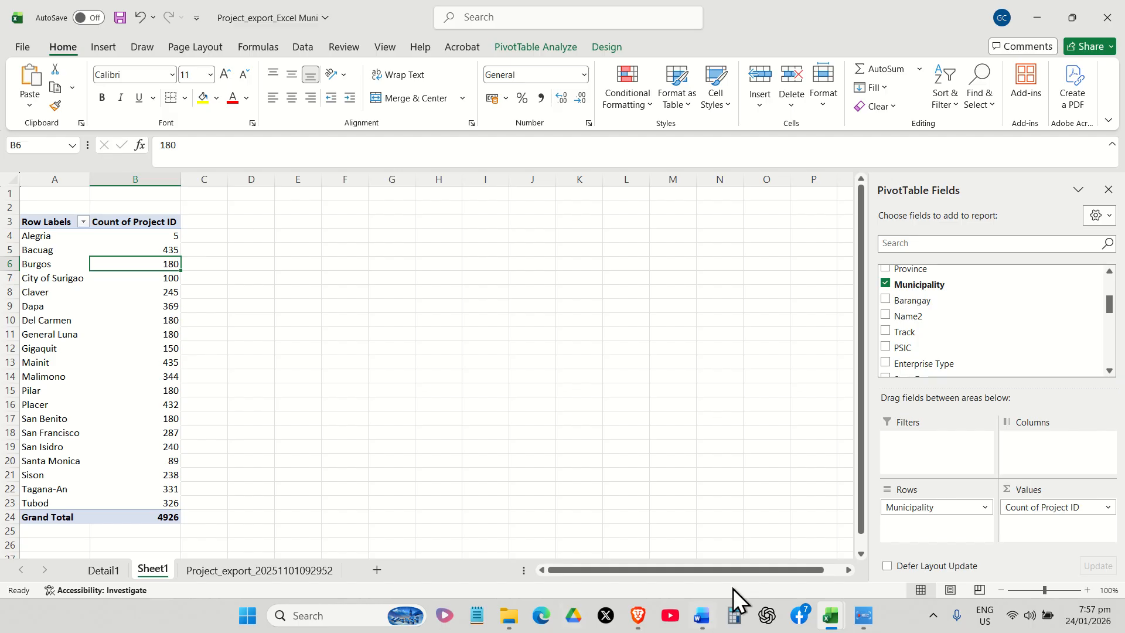
Step: Switch to the Alegria memorandum in Word and clear the No. of SLPA figure for AP SLP GAA 2023 – CI
click(702, 615)
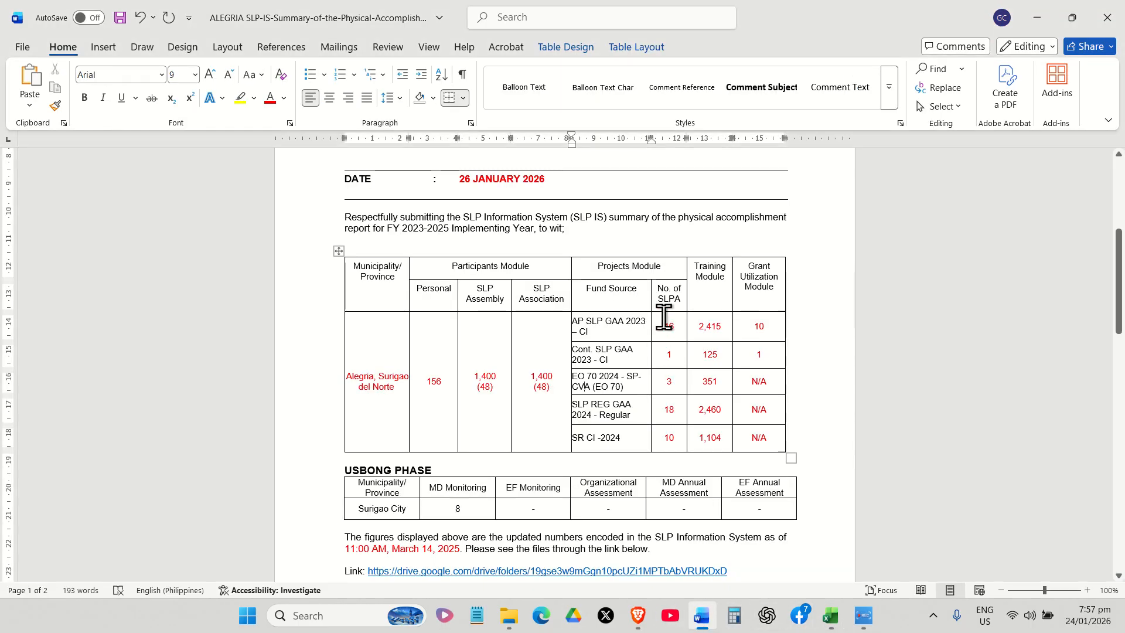
click(674, 354)
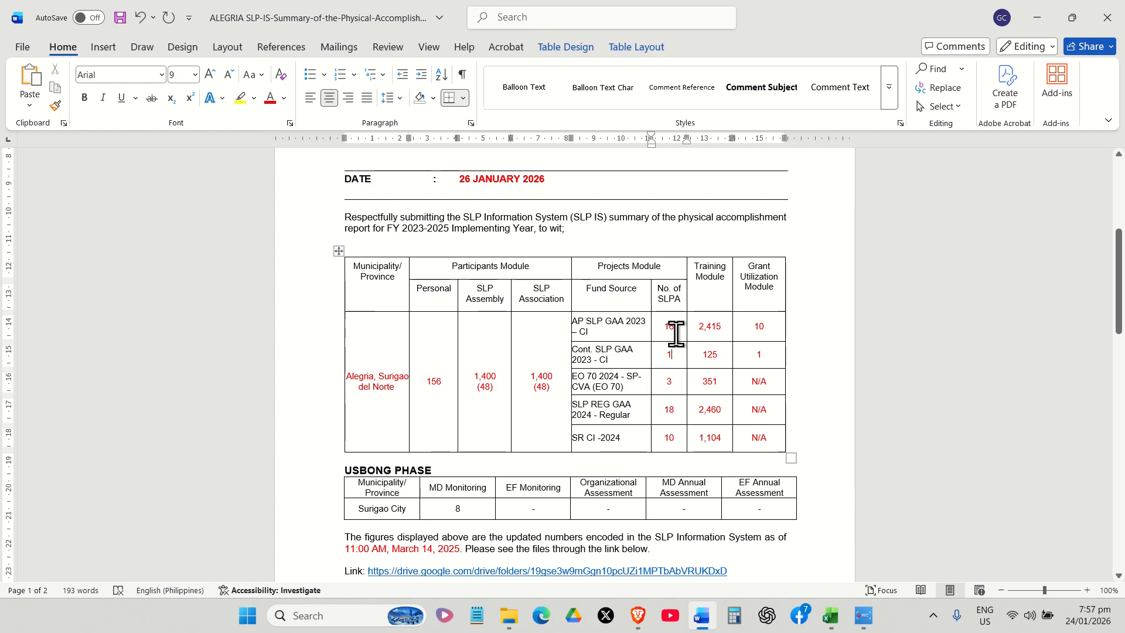
click(674, 338)
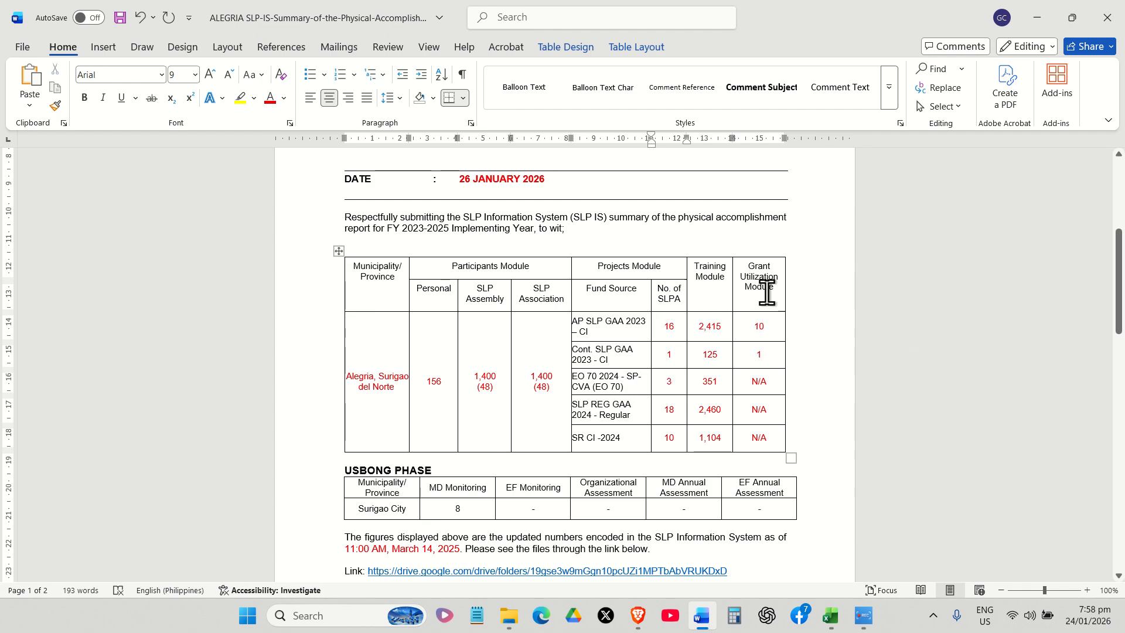
text(s)
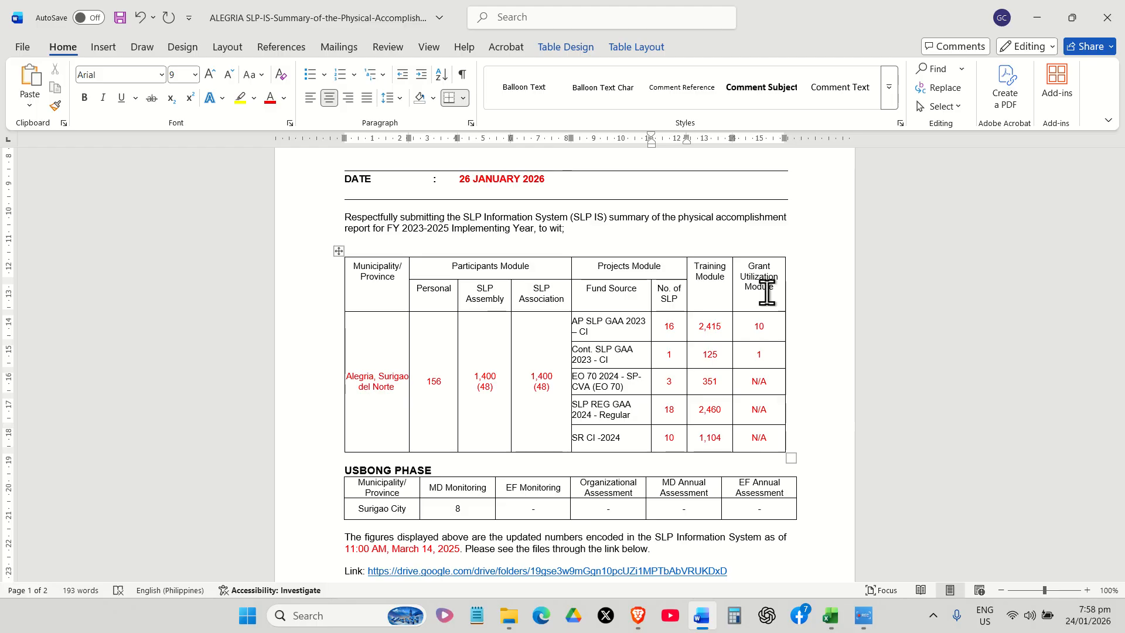
text(a)
Step: Switch to the Project_export_Excel Muni workbook, extract the records behind Bacuag's project count and review their Project ID and SLPA Name columns
click(831, 615)
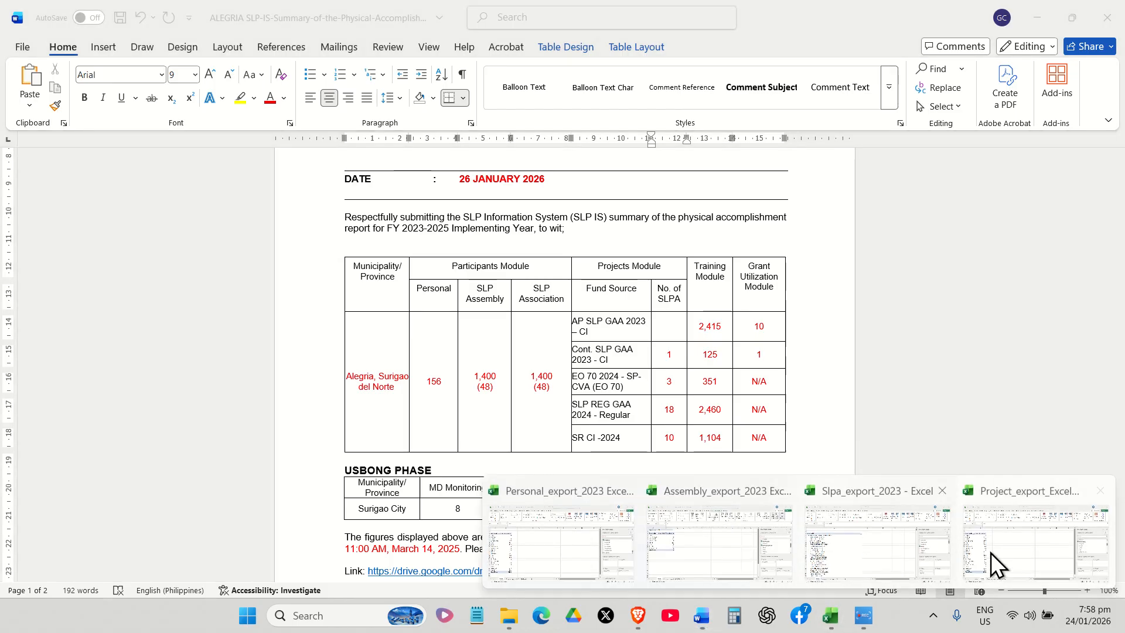
click(1021, 547)
double_click(155, 248)
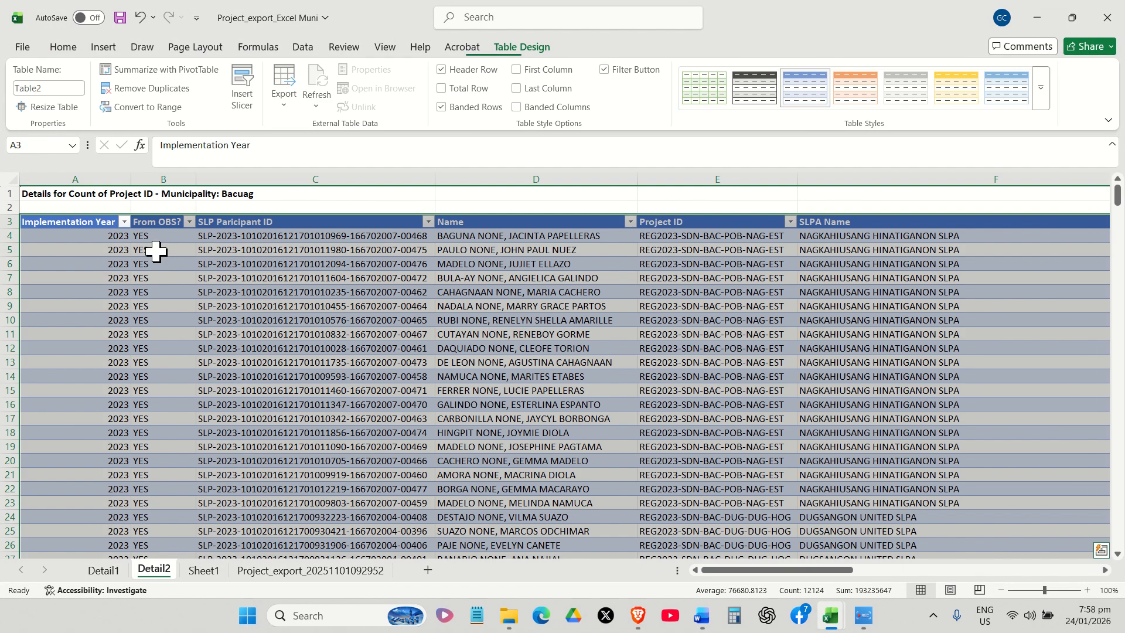
scroll(632, 378, down, 7)
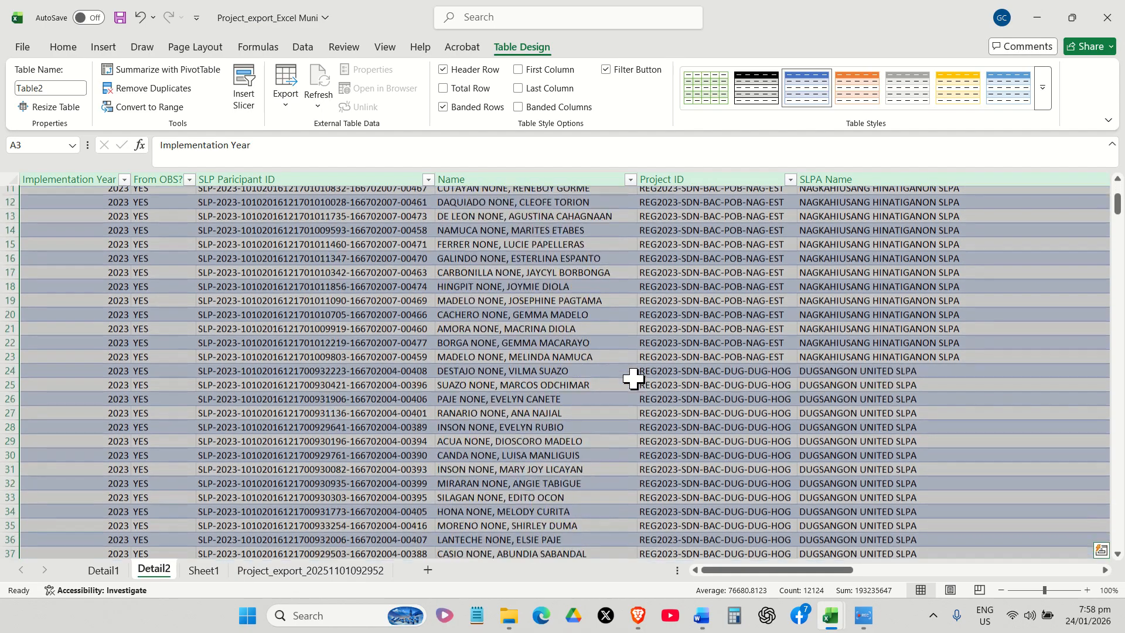
scroll(628, 377, up, 7)
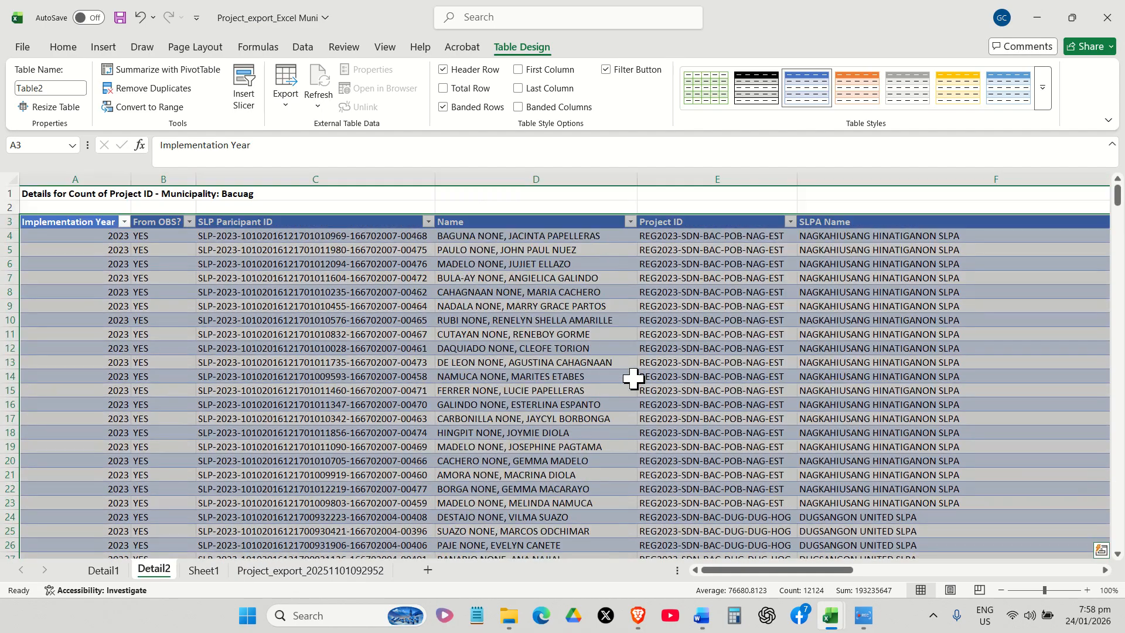
click(715, 223)
click(191, 574)
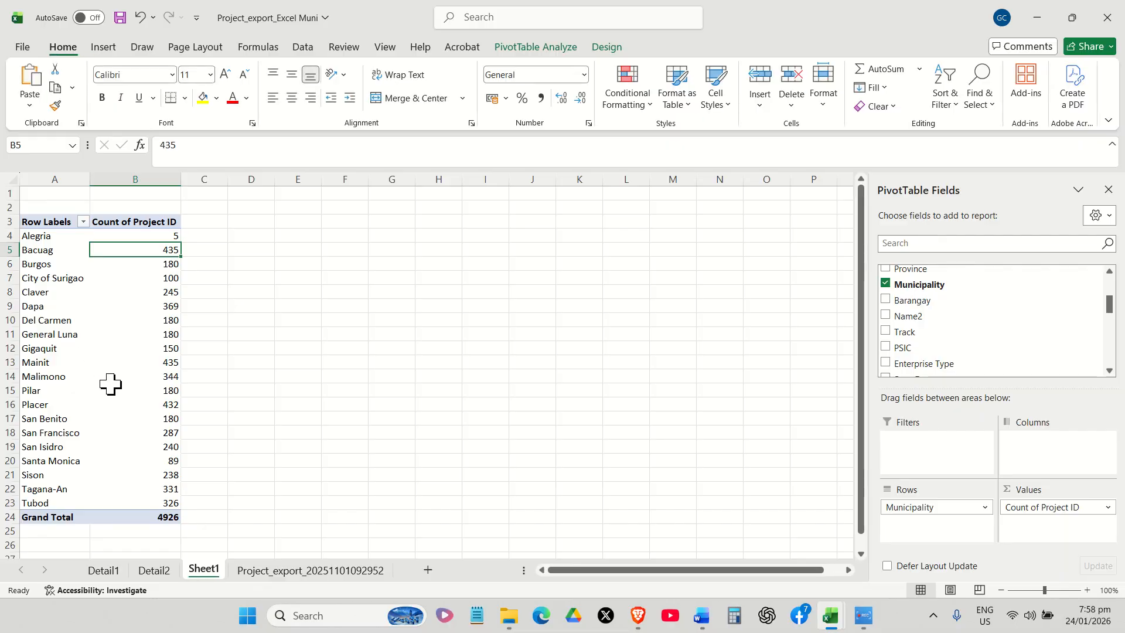
click(156, 571)
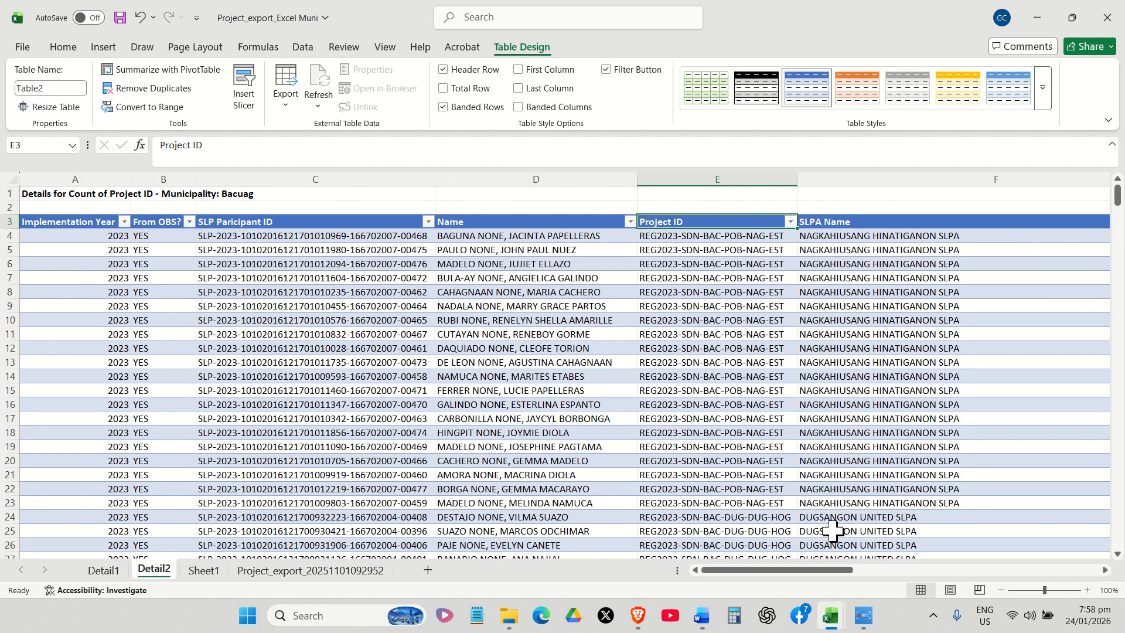
mouse_move(820, 574)
mouse_down()
mouse_move(880, 584)
mouse_move(836, 577)
mouse_up()
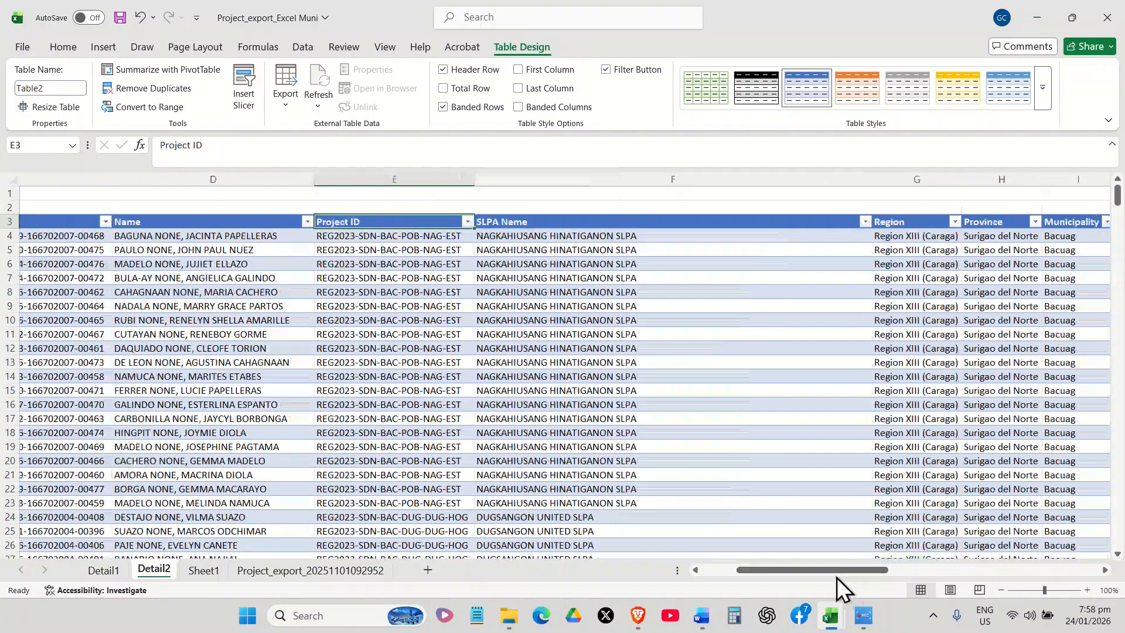
click(205, 571)
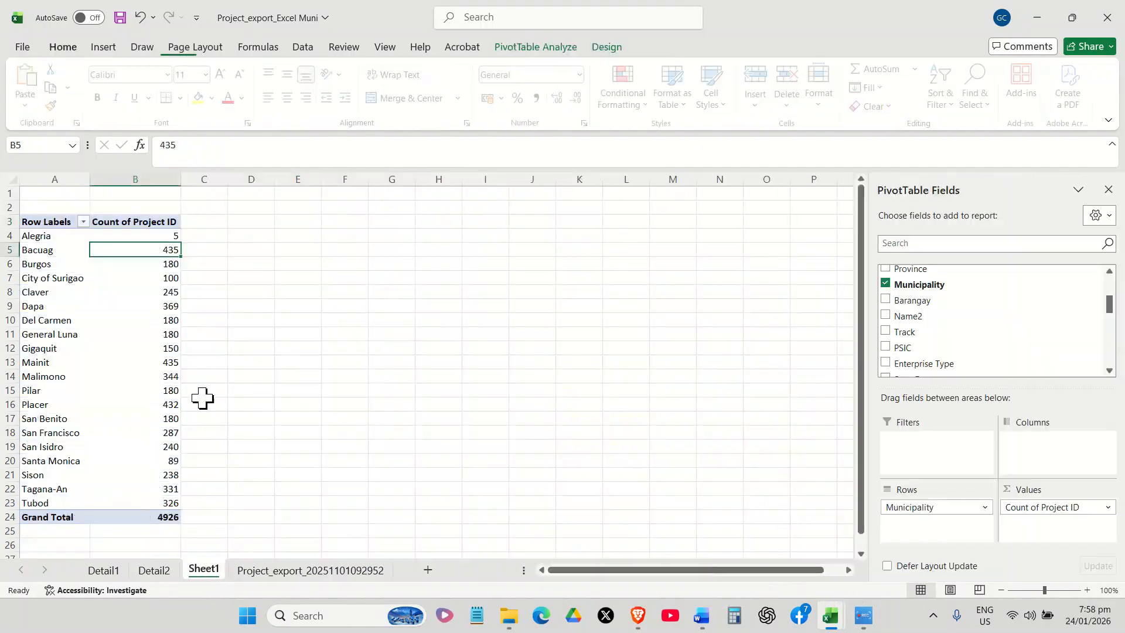
Step: Extract Bacuag's project records once more and check the list of distinct SLPA names without applying a filter
double_click(152, 248)
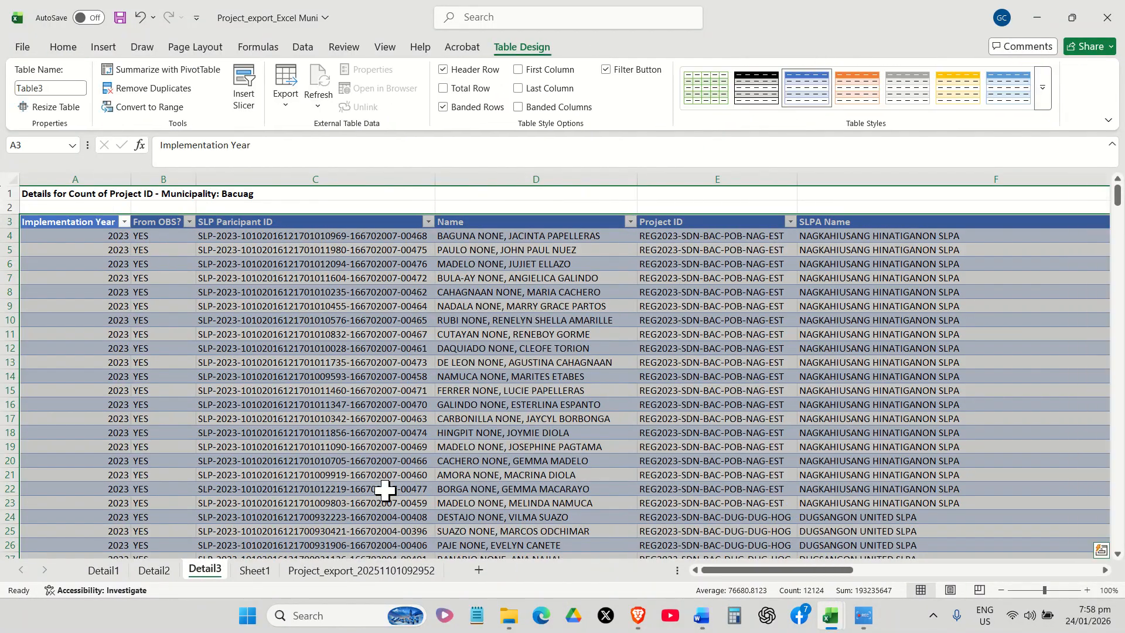
scroll(785, 571, right, 6)
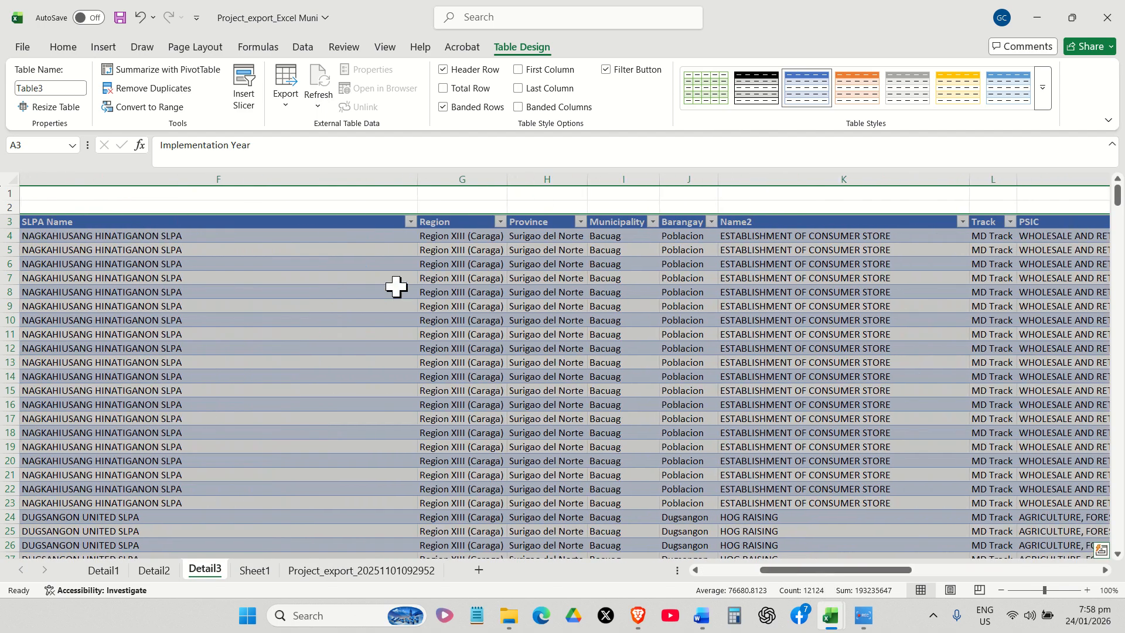
click(410, 222)
scroll(280, 483, down, 3)
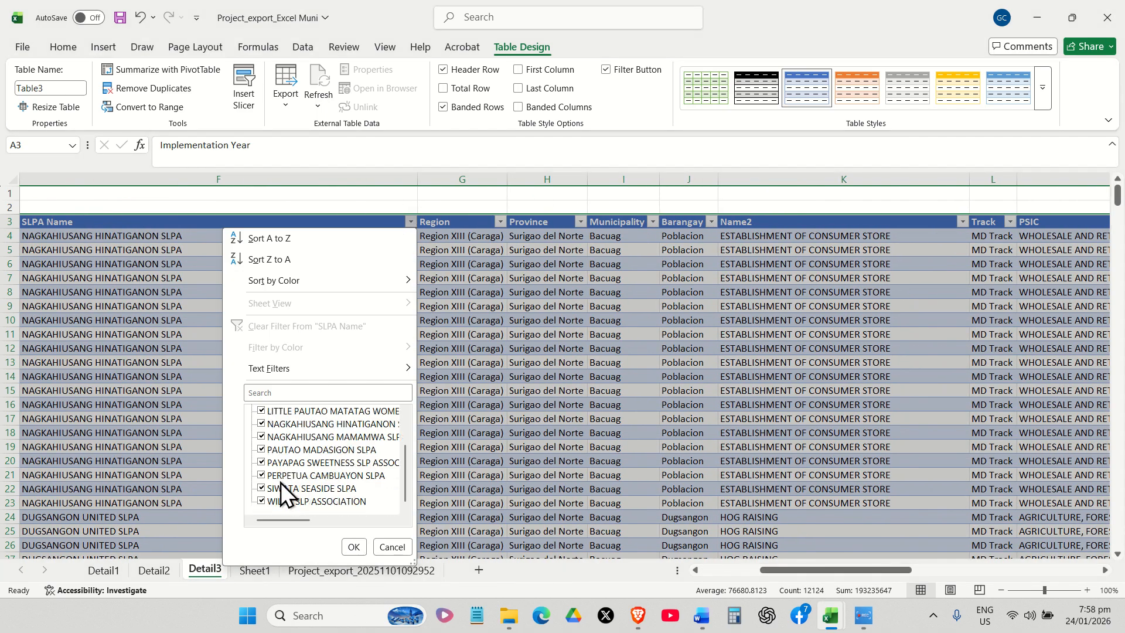
scroll(286, 480, up, 3)
click(407, 547)
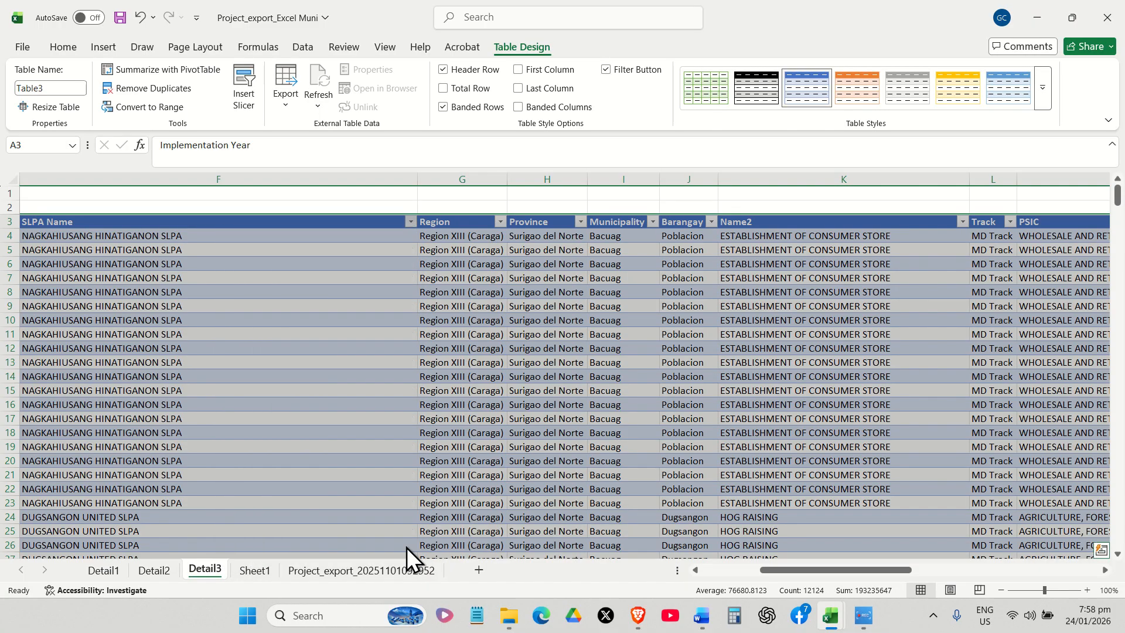
click(268, 574)
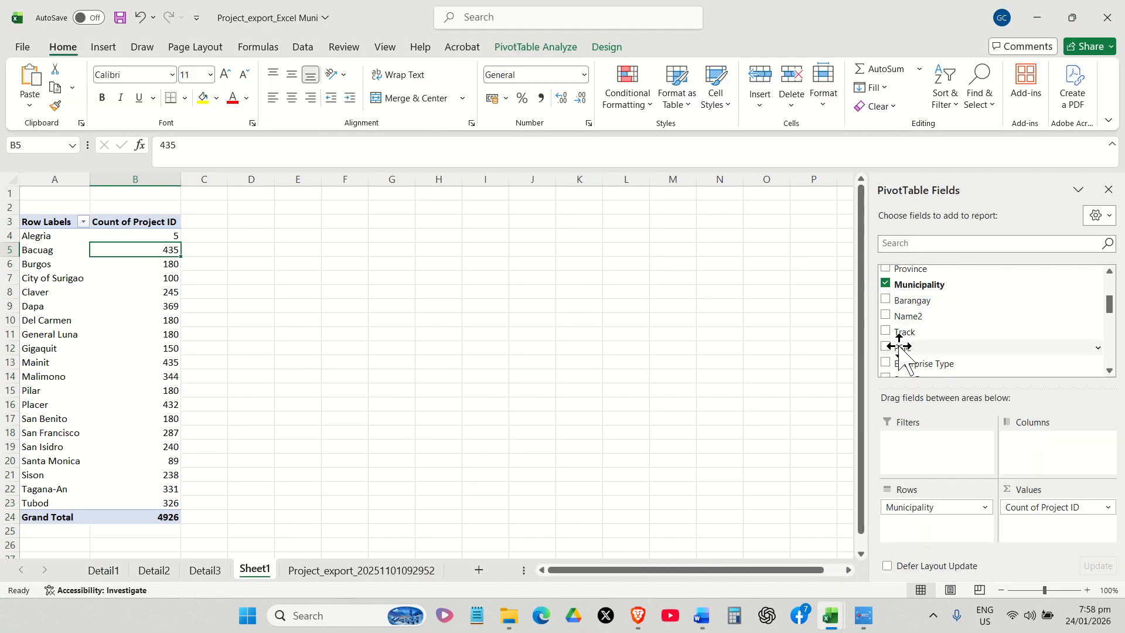
click(864, 615)
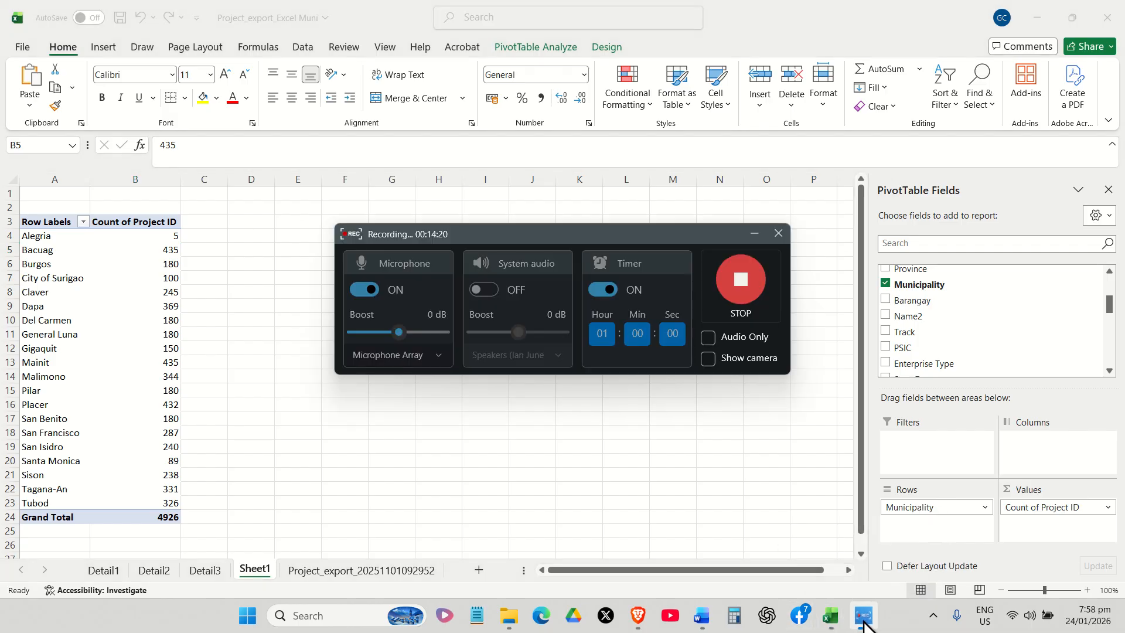
click(863, 625)
click(863, 615)
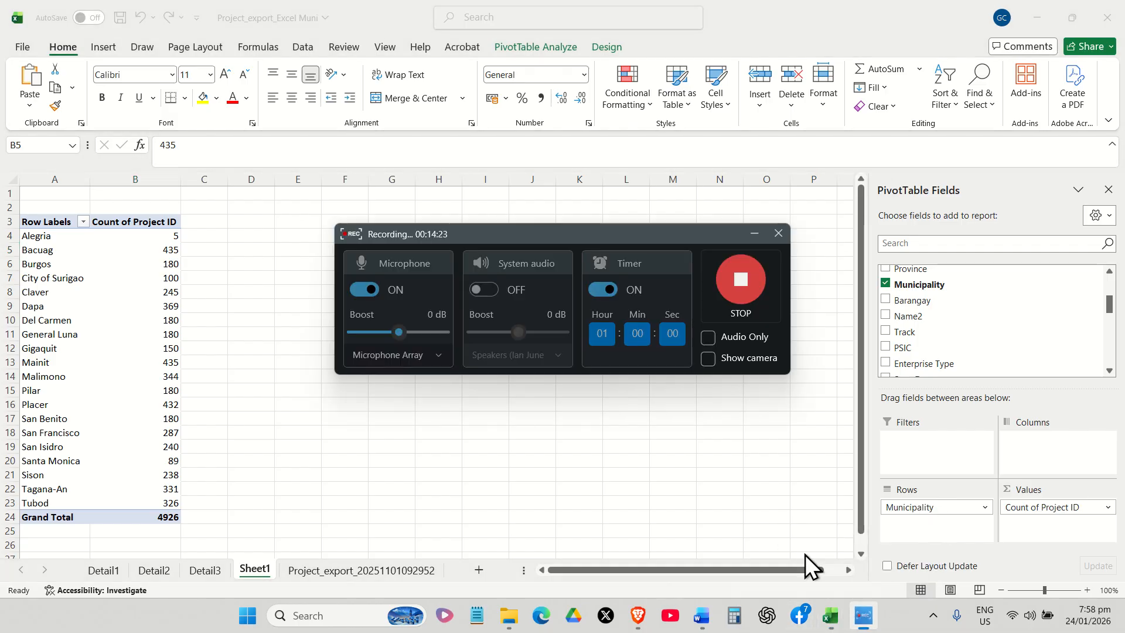